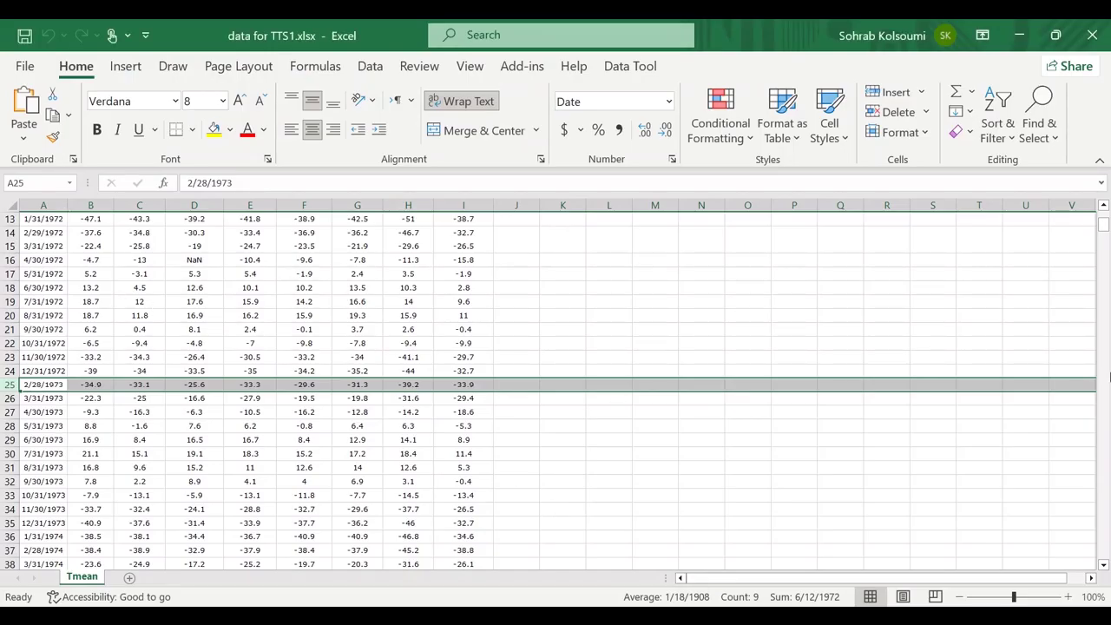
Step: Examine the Tmean sheet's date column, station headers and temperature records for gaps and invalid entries
drag(1105, 225, 1105, 213)
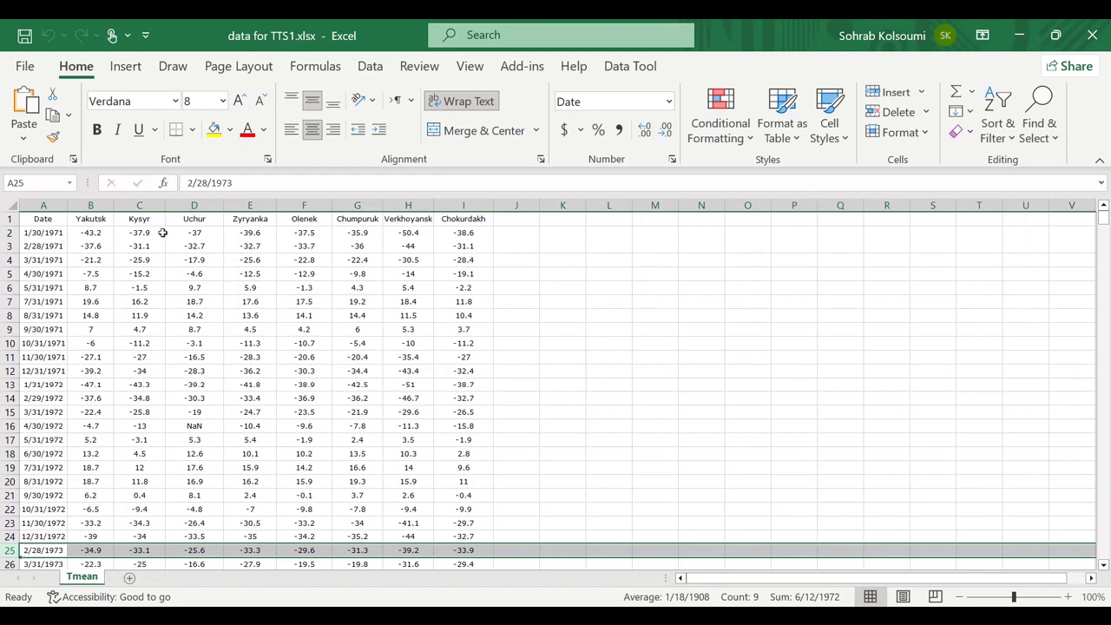
click(183, 288)
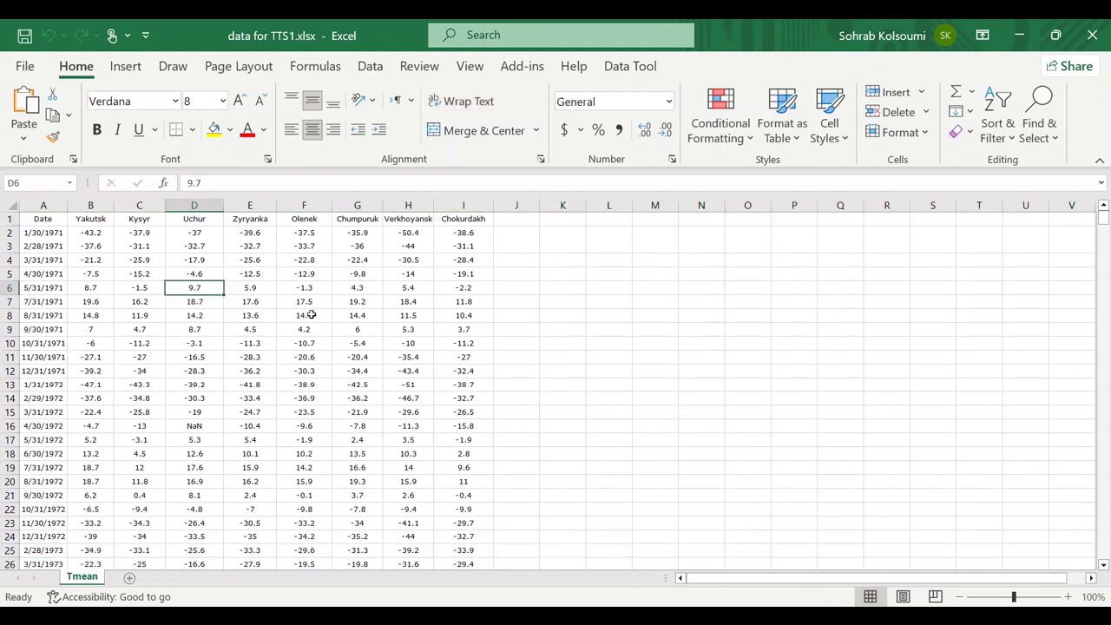
click(43, 233)
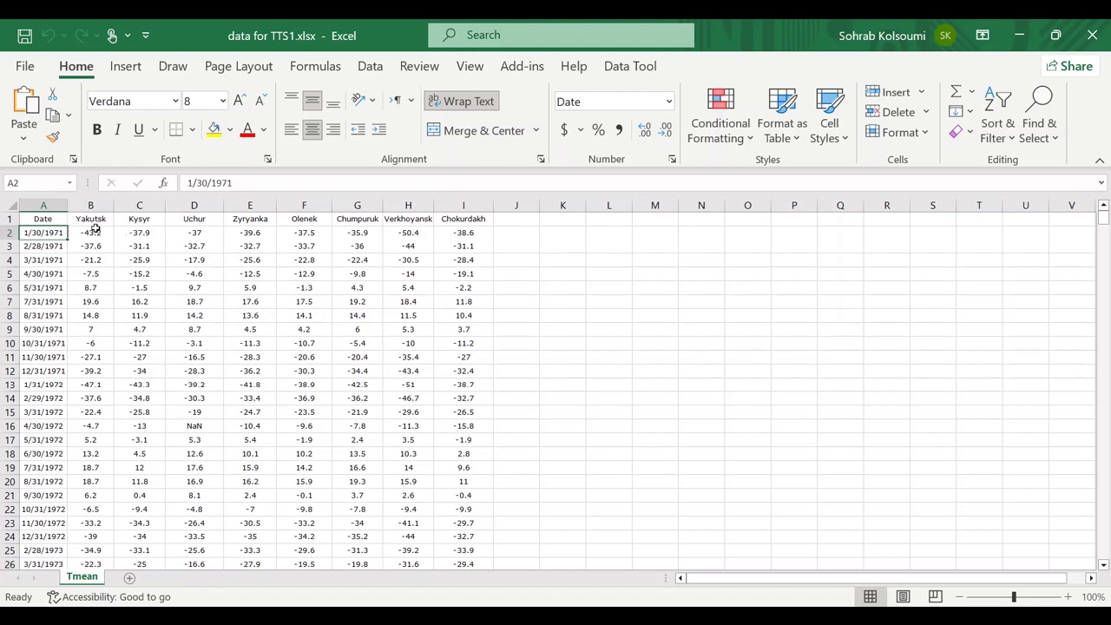
click(92, 221)
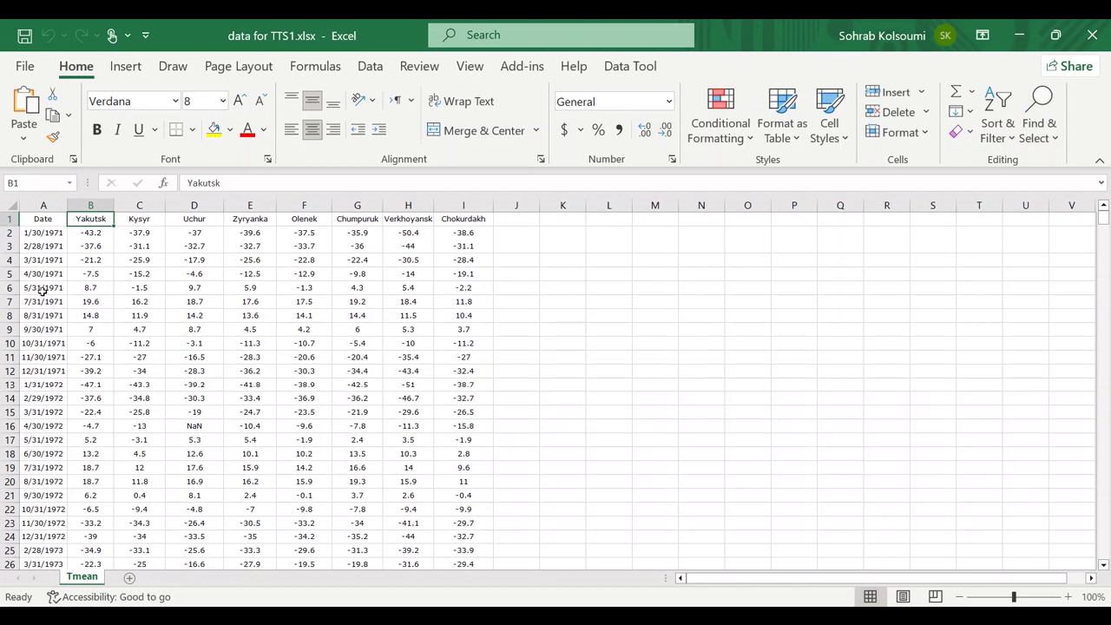
scroll(200, 438, down, 20)
scroll(206, 447, down, 4)
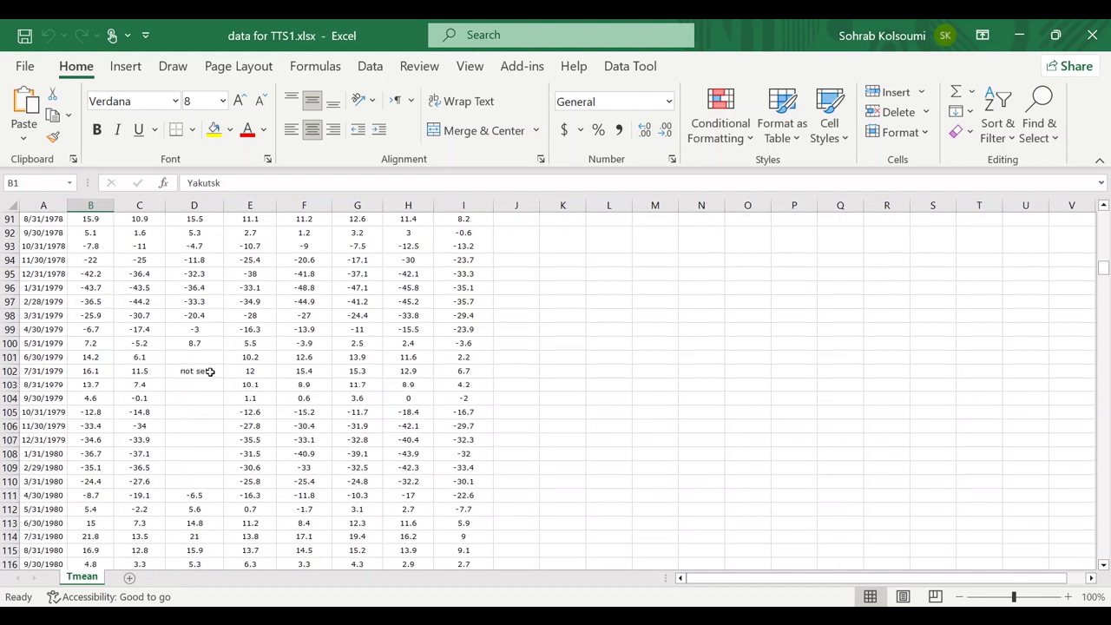
scroll(232, 427, up, 20)
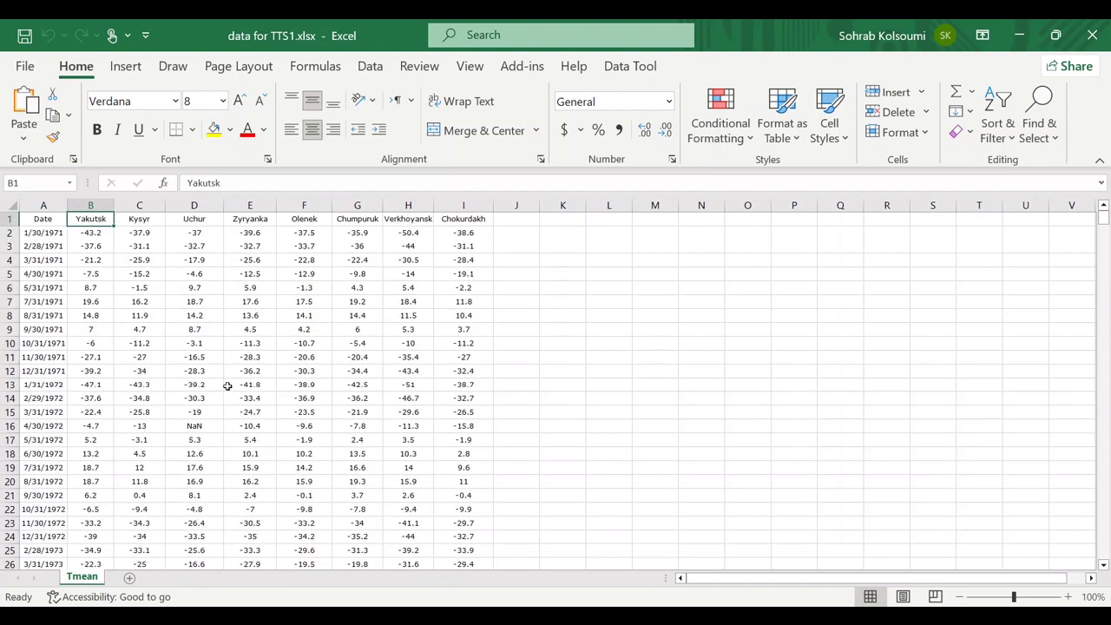
Step: Close the workbook, switch to Estimate Missing Climate Data, and load the Tmean sheet of data for TTS1.xlsx
click(1092, 34)
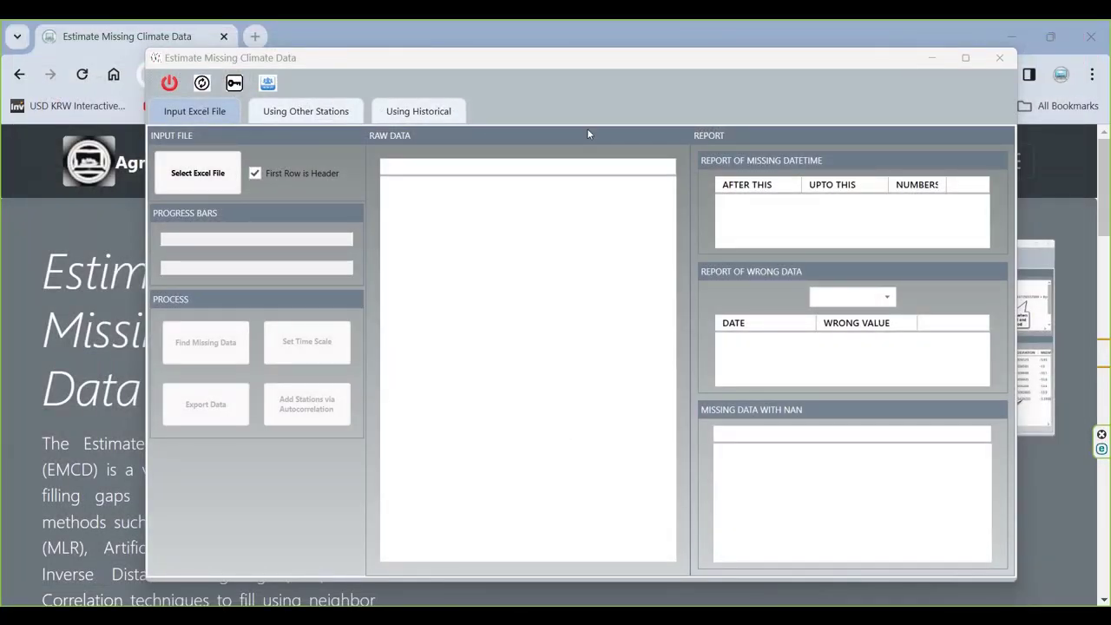
click(965, 57)
click(52, 140)
double_click(235, 226)
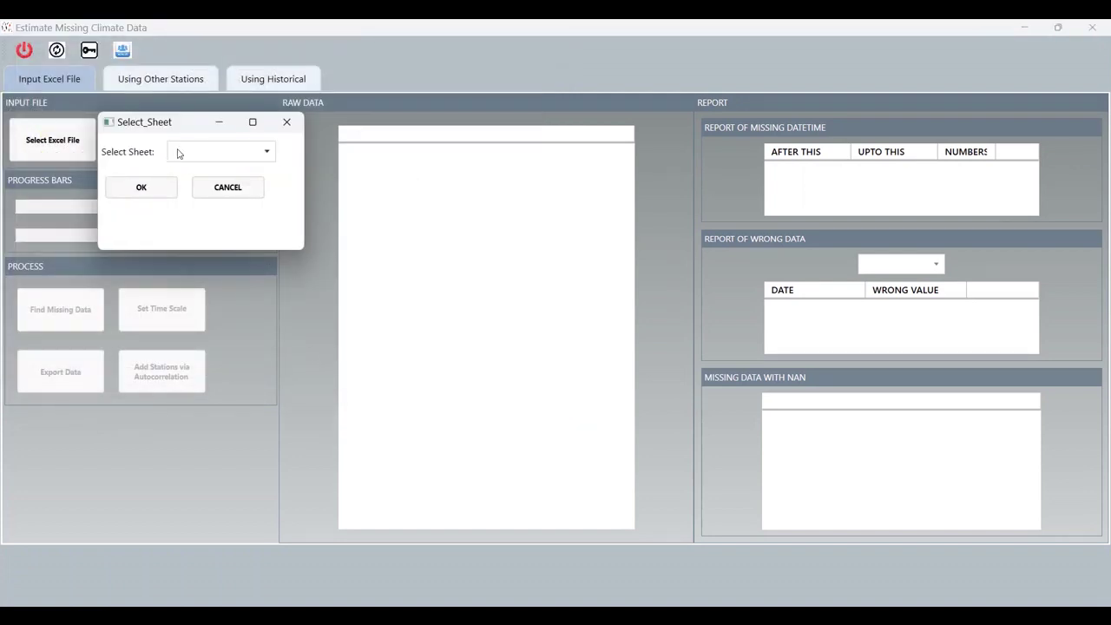
click(268, 153)
click(211, 172)
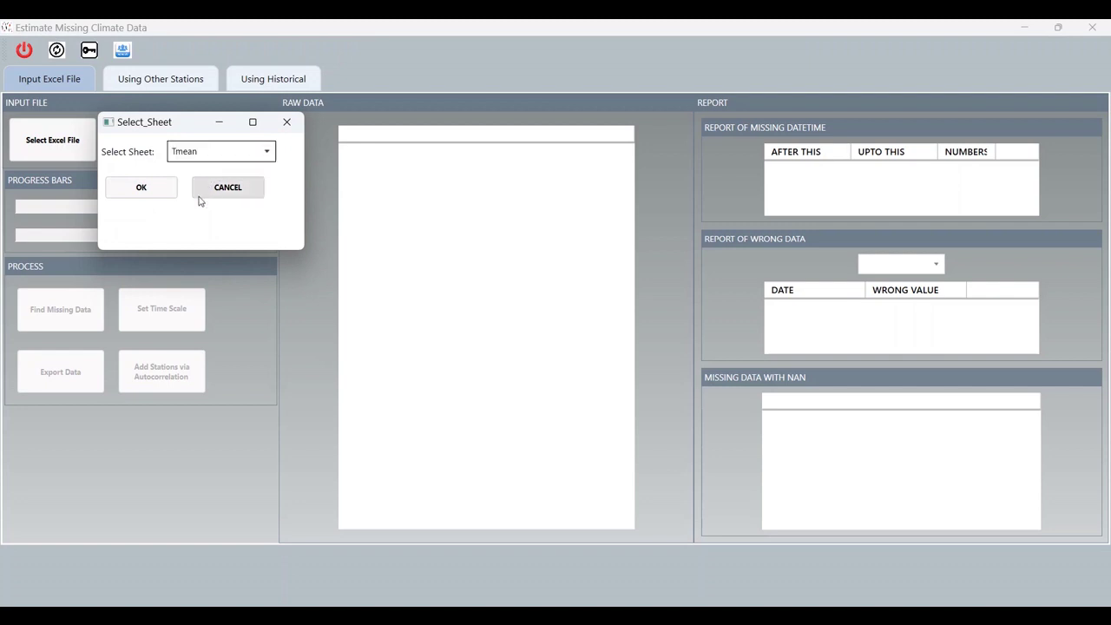
click(143, 190)
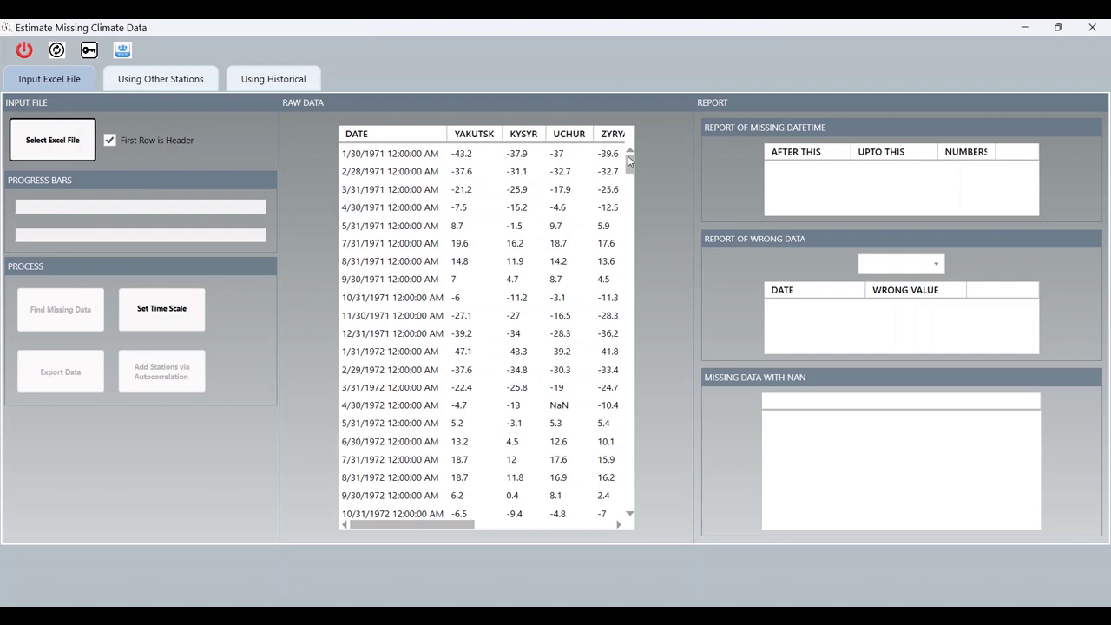
Step: Set the time scale of the loaded data to monthly with a datetime step of 1
drag(442, 524, 345, 527)
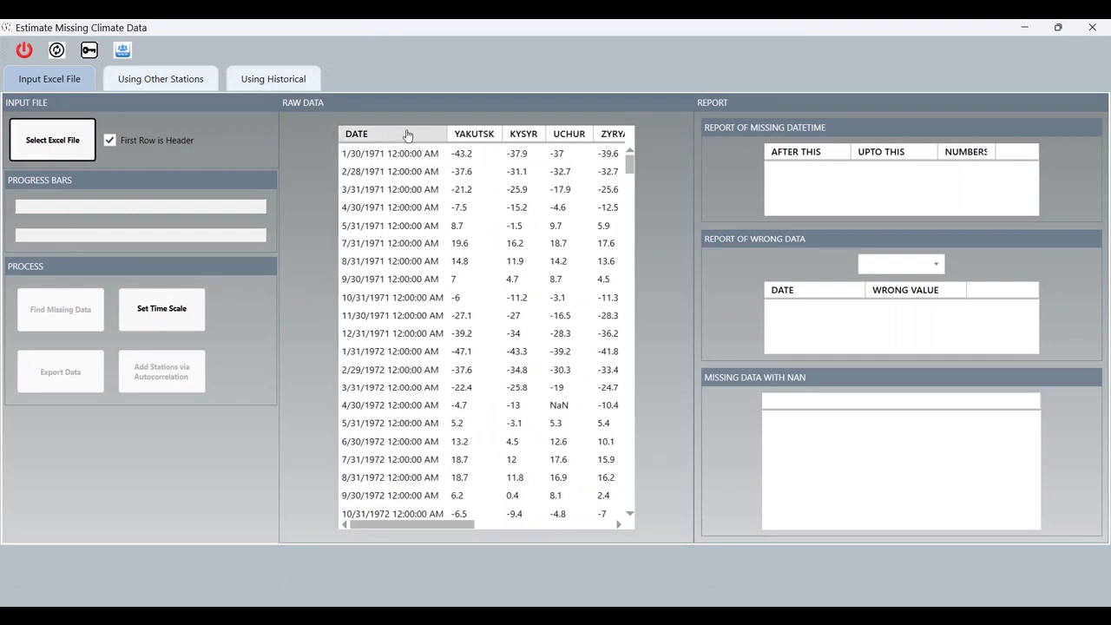
click(150, 317)
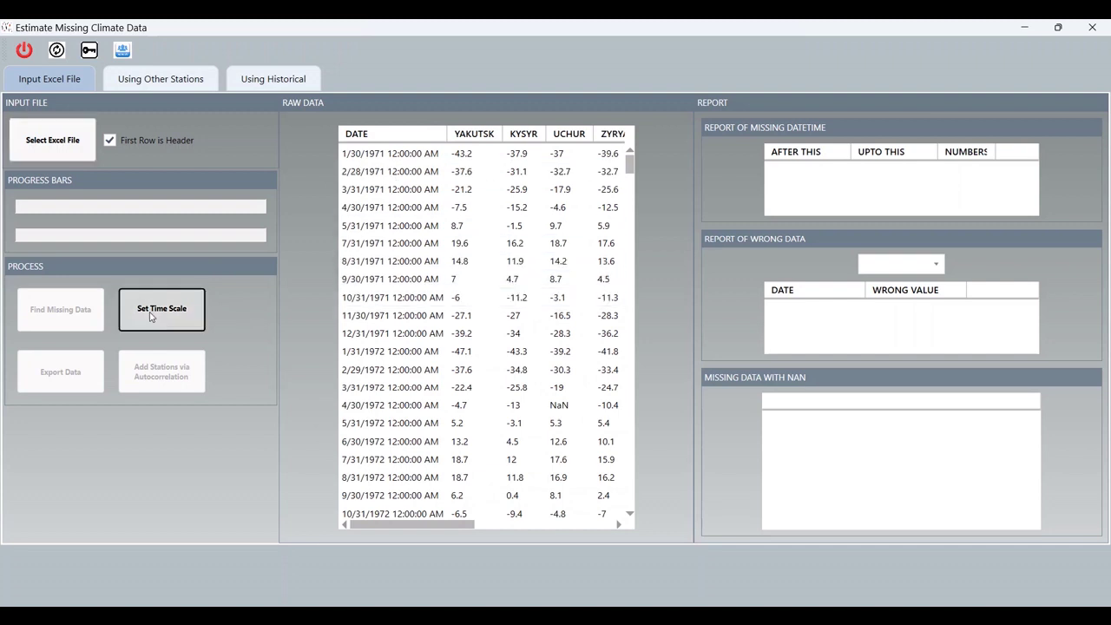
click(141, 222)
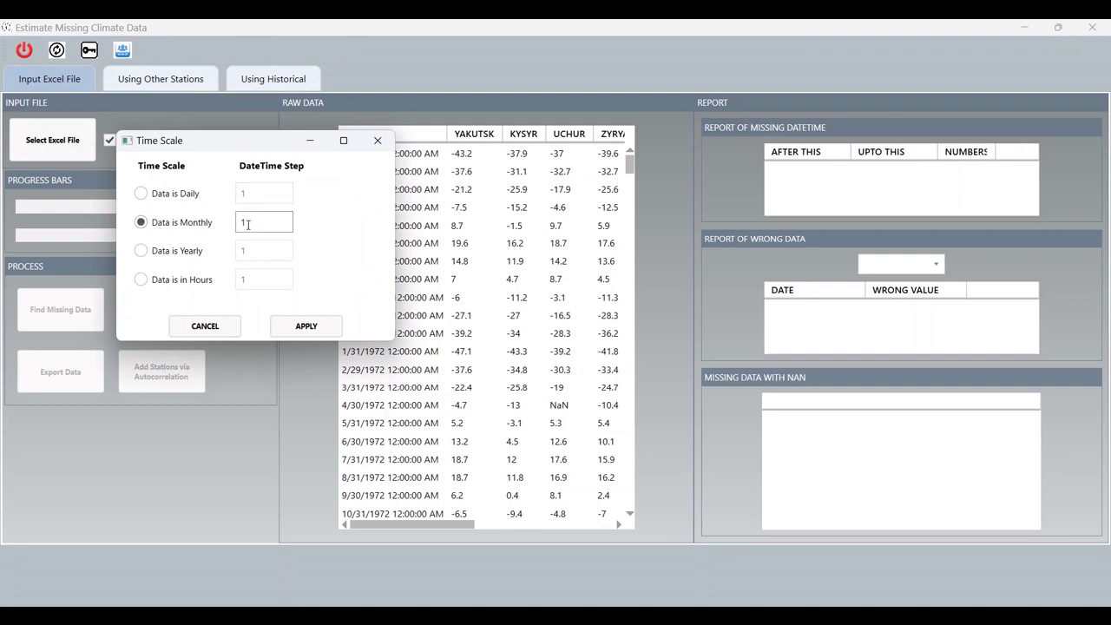
drag(222, 143, 170, 142)
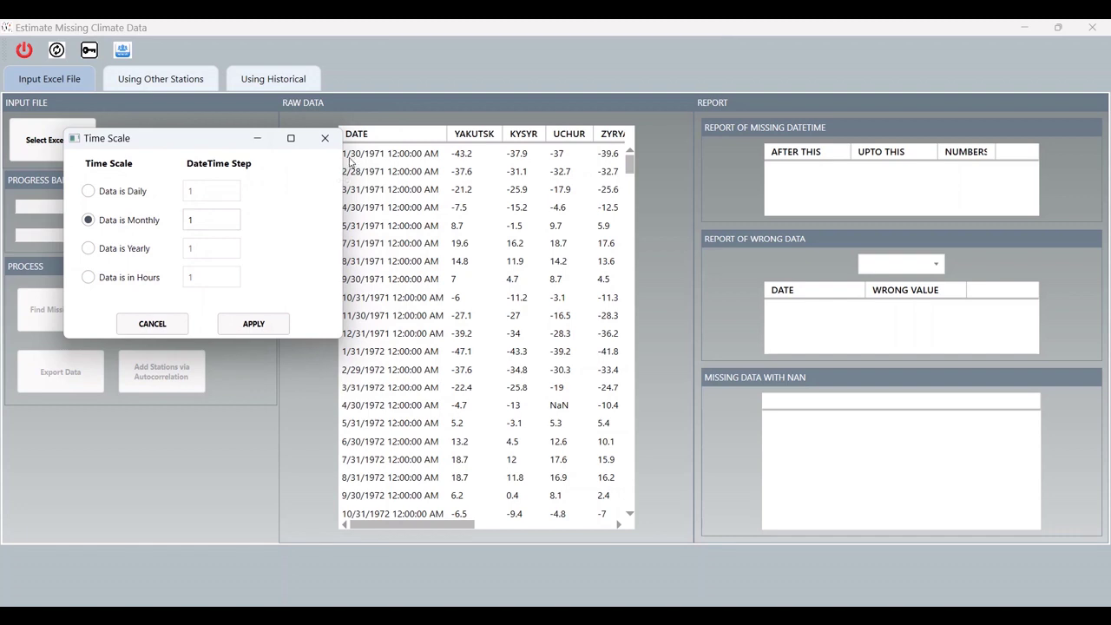
click(250, 325)
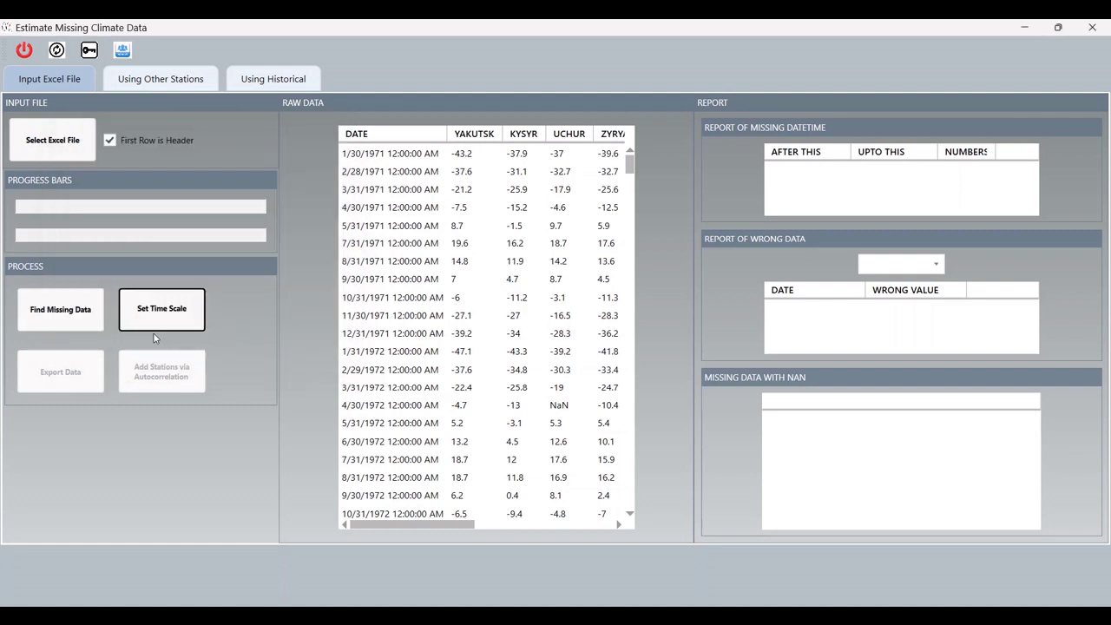
Step: Run the missing data check on all stations and review the report of missing datetimes
click(63, 316)
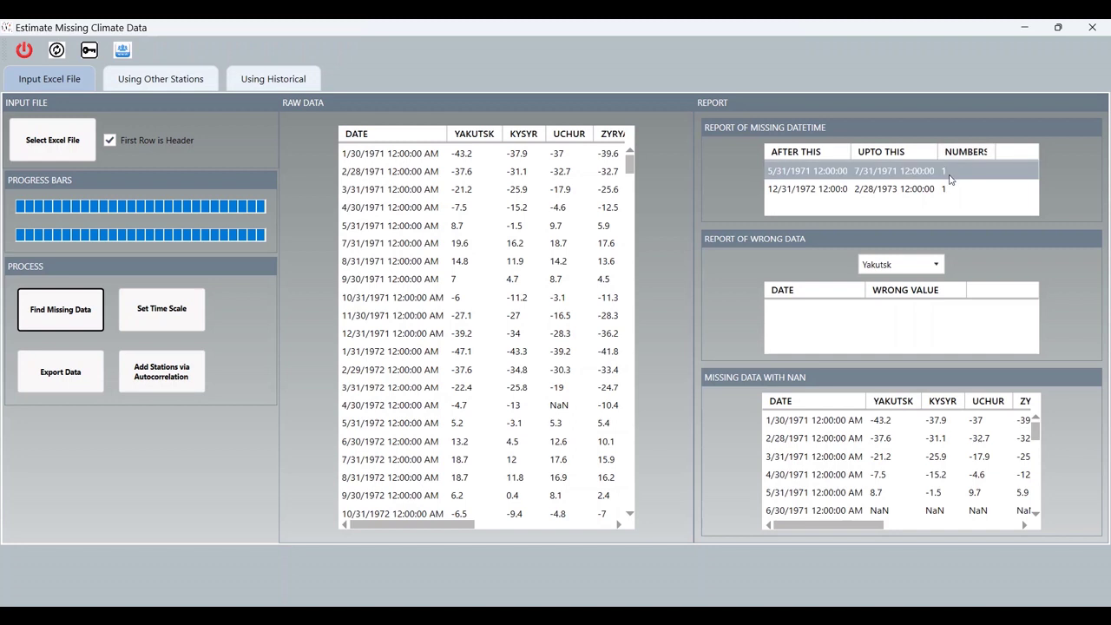
click(914, 192)
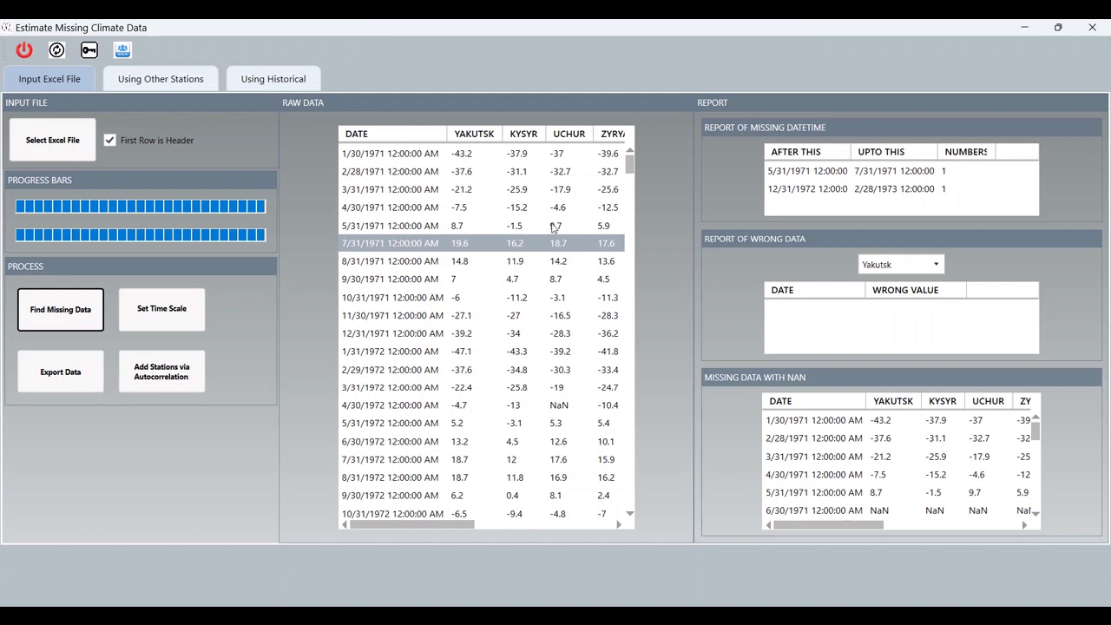
Step: Review the wrong data reports for the Kysyr, Uchur, Chumpuruk, Olenek and Chokurdakh stations
click(938, 269)
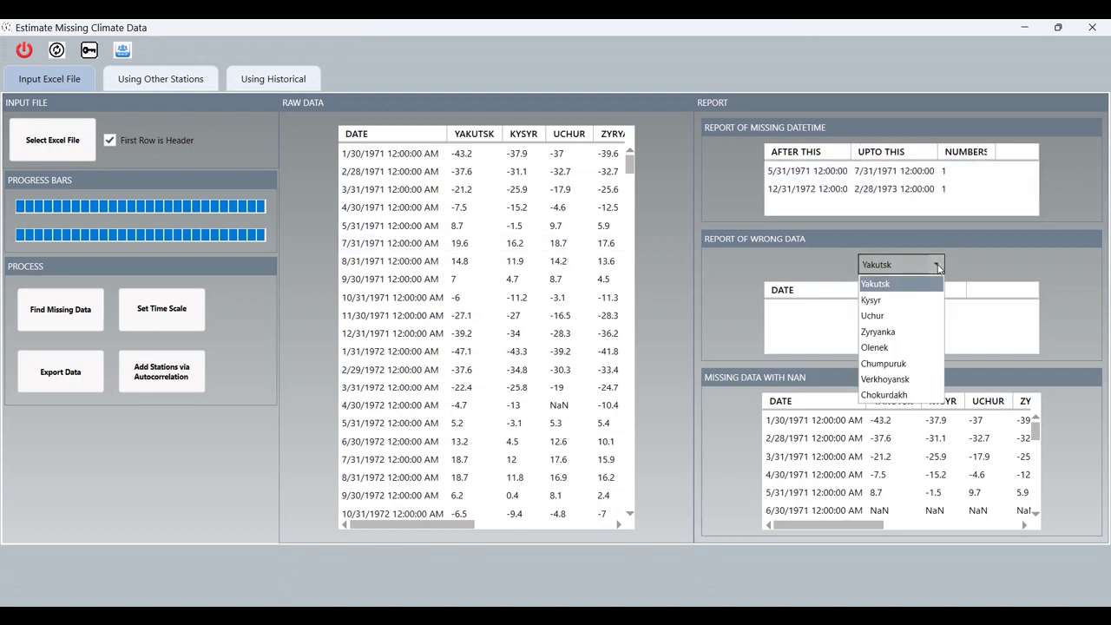
click(898, 299)
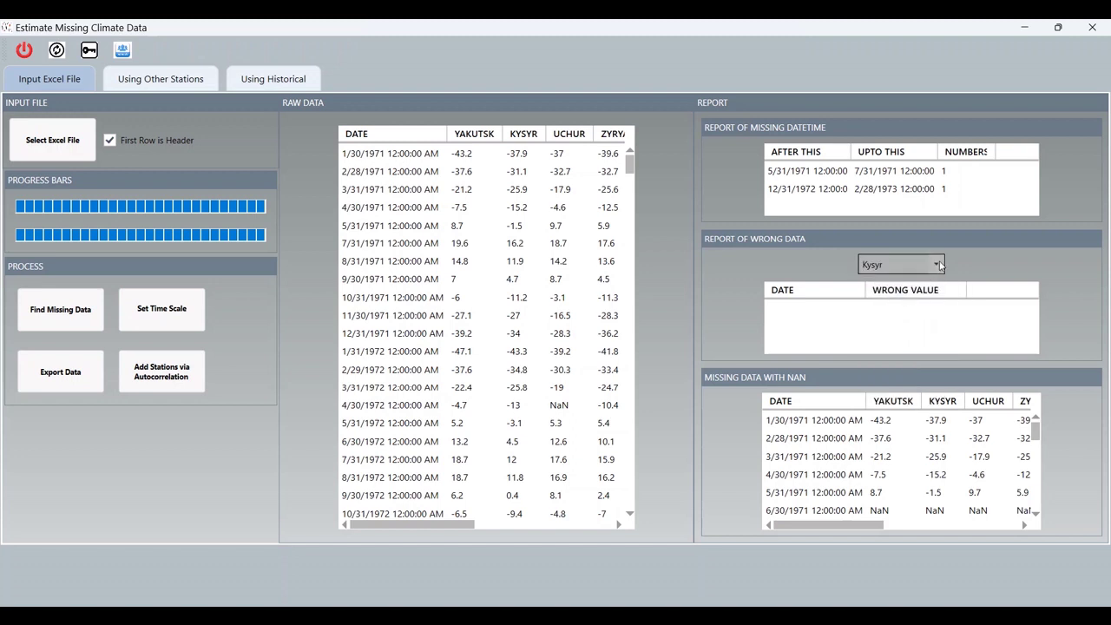
click(938, 265)
click(882, 314)
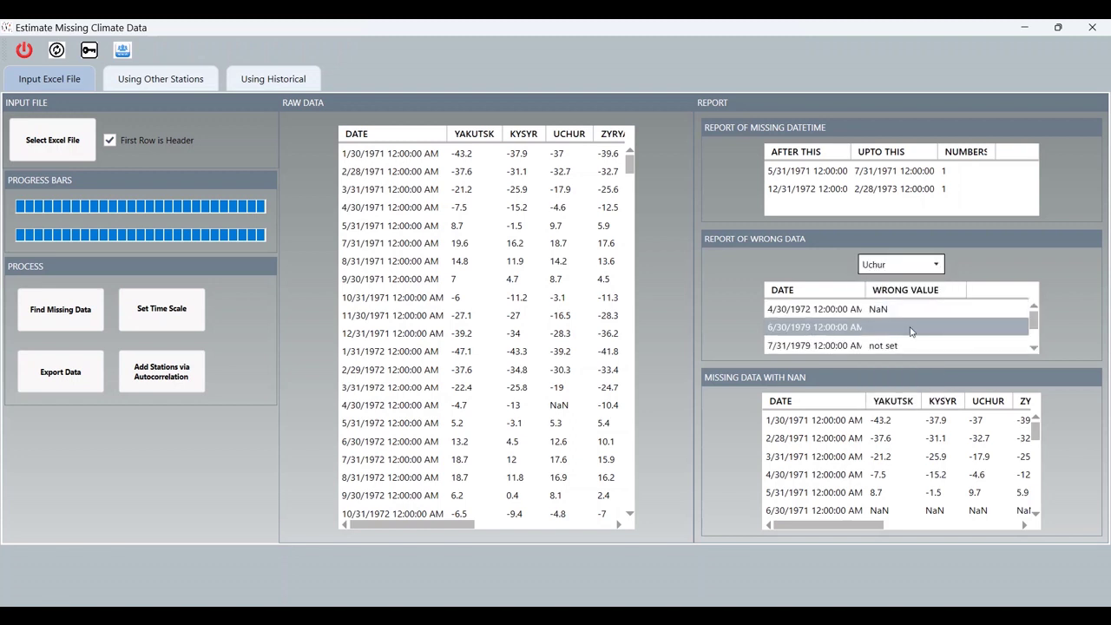
scroll(919, 329, down, 1)
scroll(919, 330, up, 1)
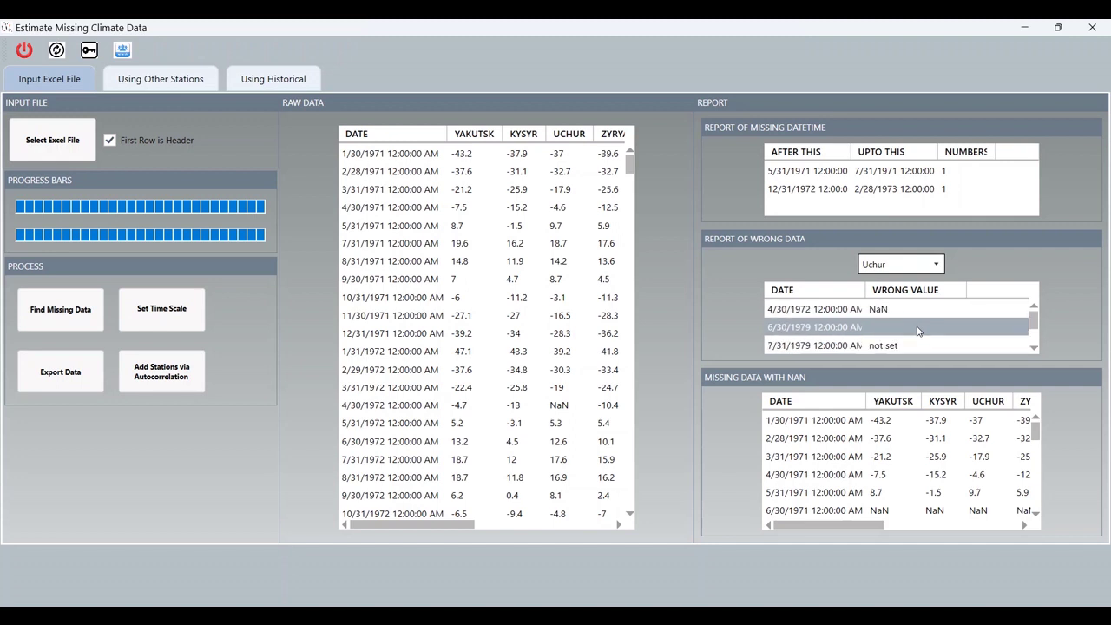
click(938, 265)
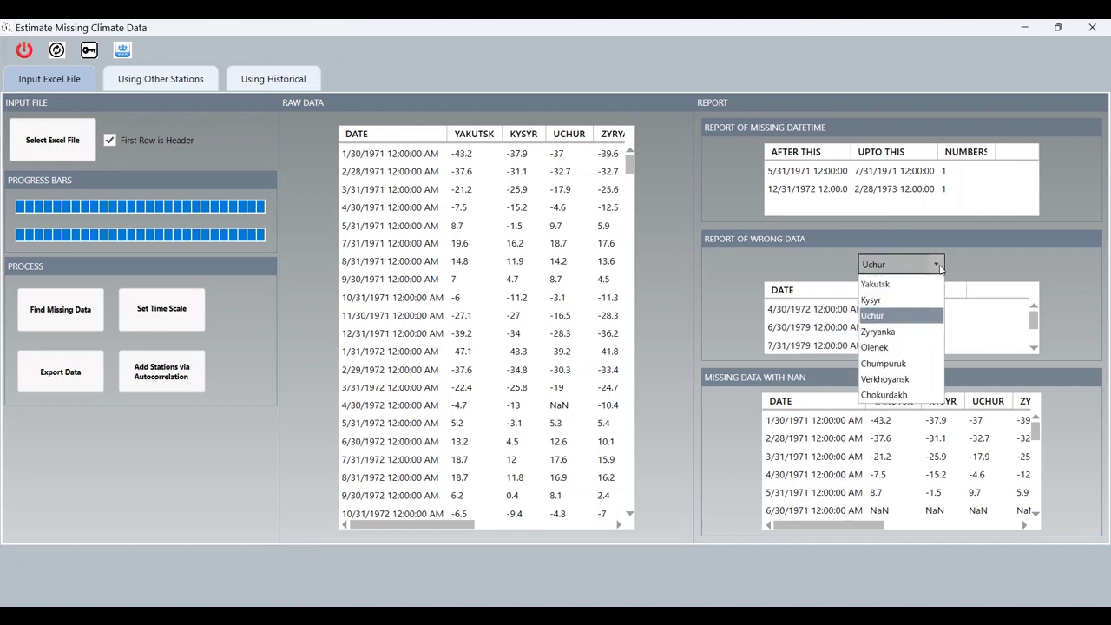
click(899, 367)
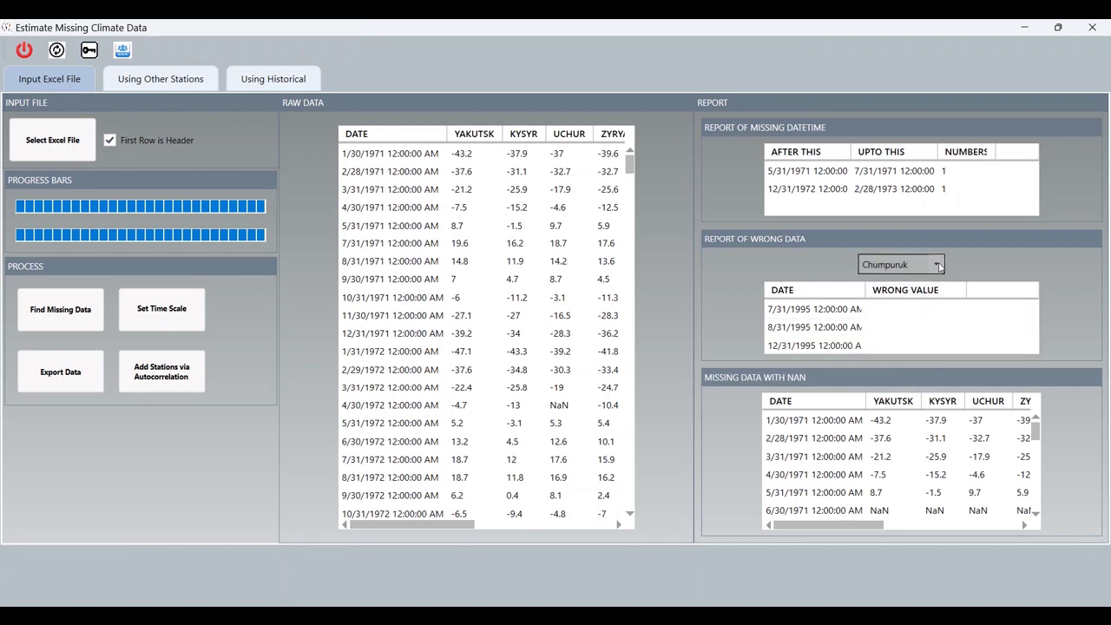
click(902, 265)
click(894, 348)
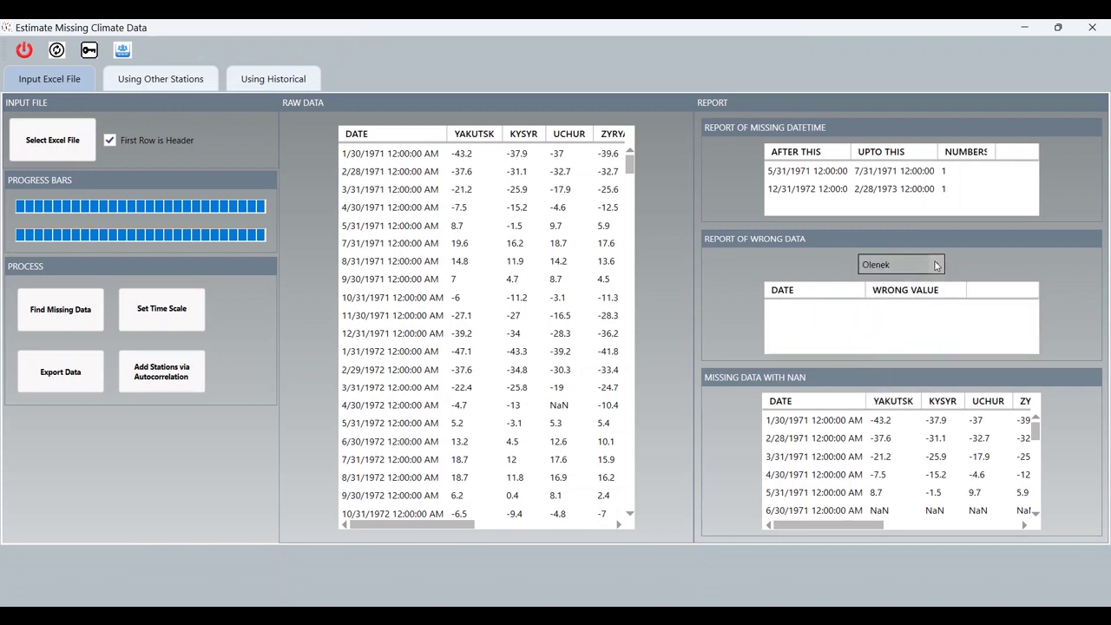
click(936, 266)
click(896, 390)
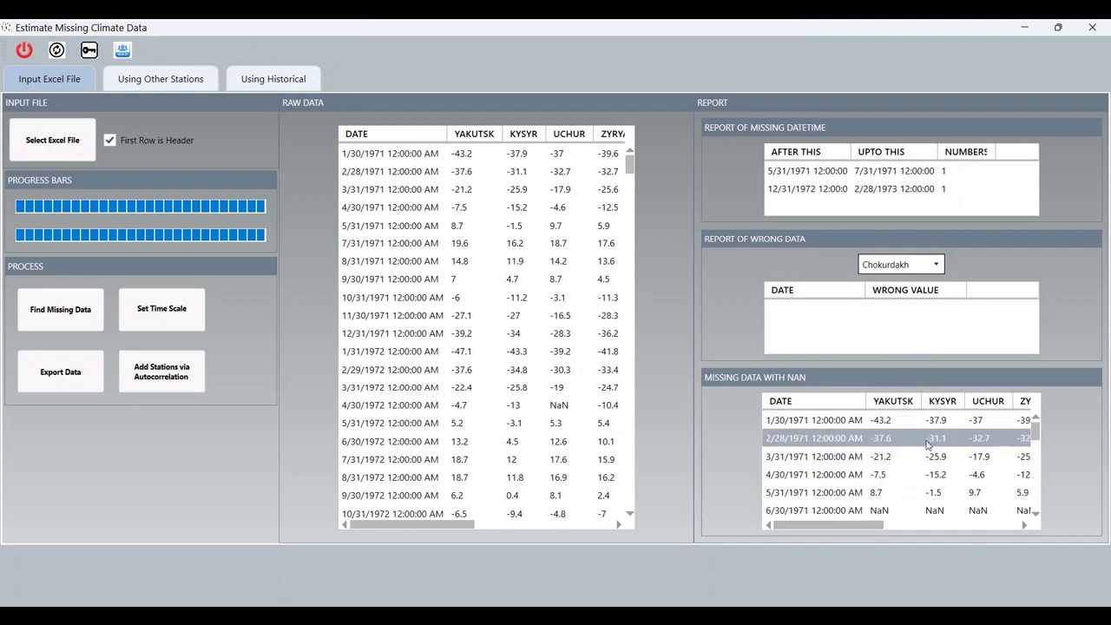
Step: Inspect the 6/30/1971 row in the table of missing data with NaN
scroll(912, 483, down, 1)
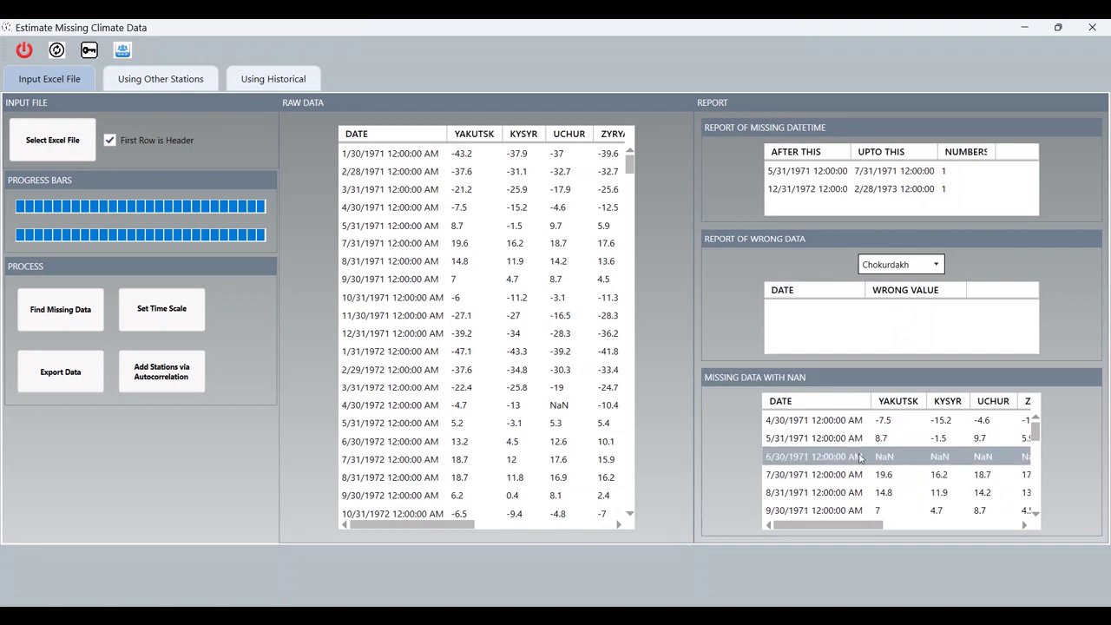
click(780, 462)
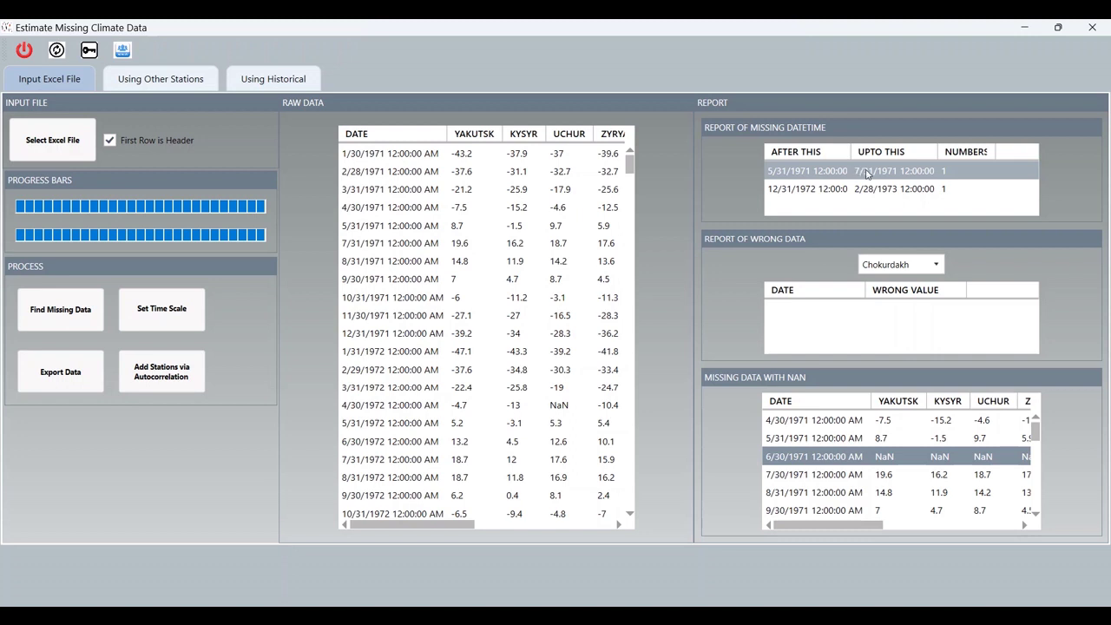
drag(824, 527, 765, 544)
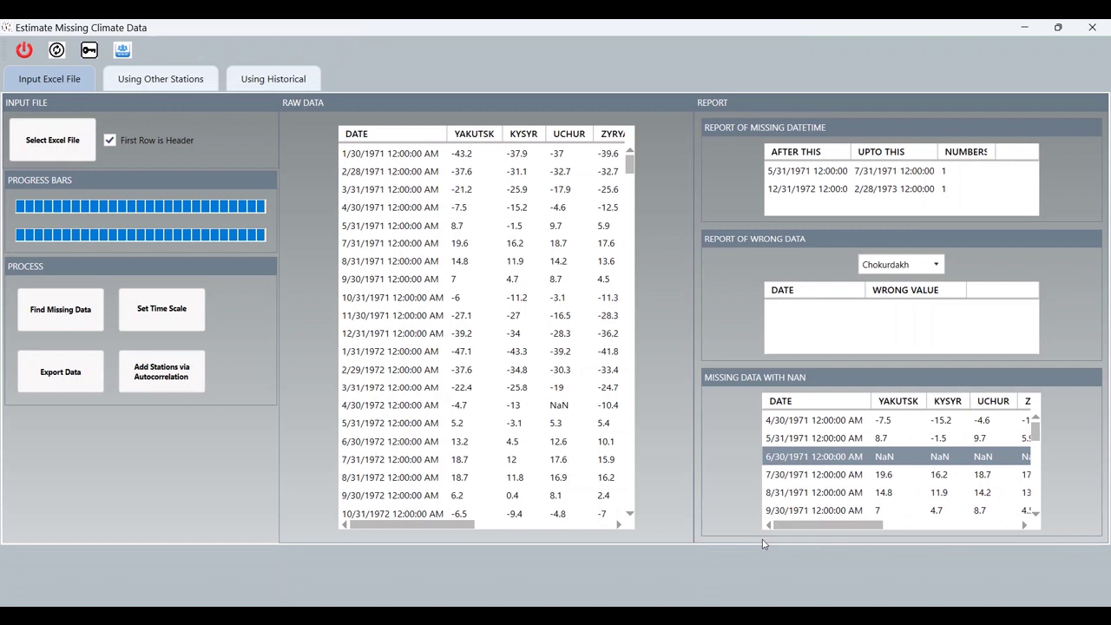
Step: Choose Uchur as the dependent station for estimating missing data from other stations
click(160, 76)
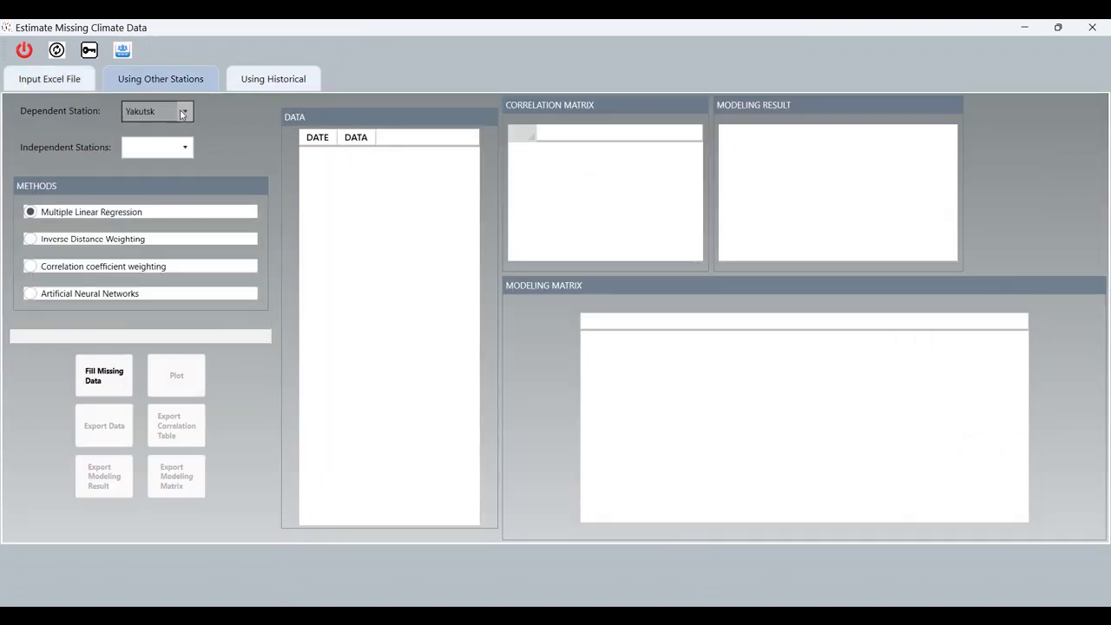
click(184, 113)
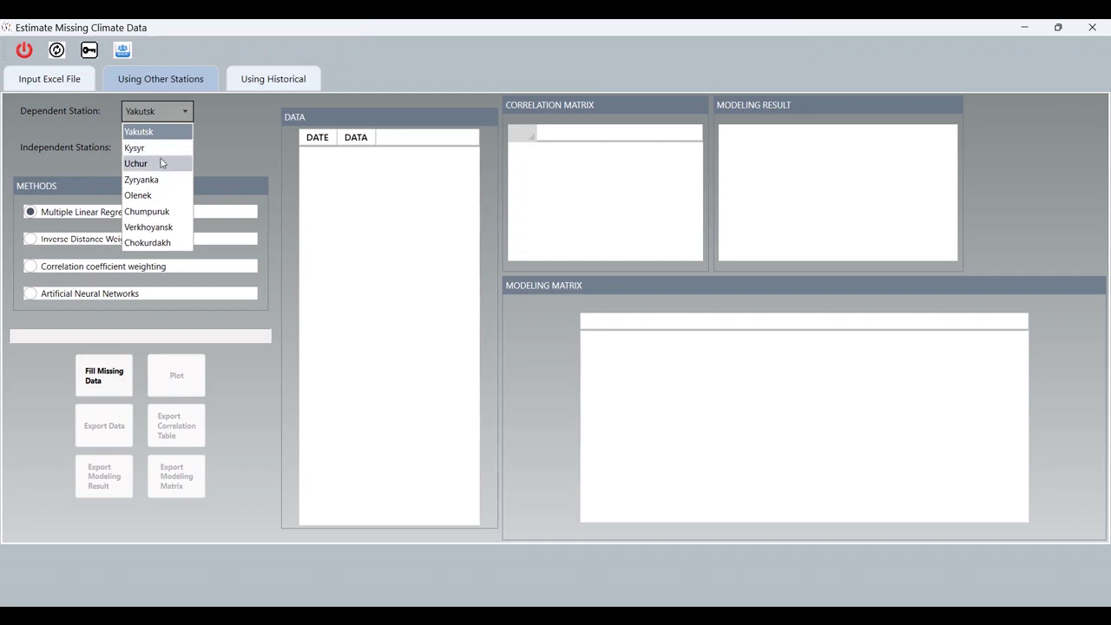
click(161, 163)
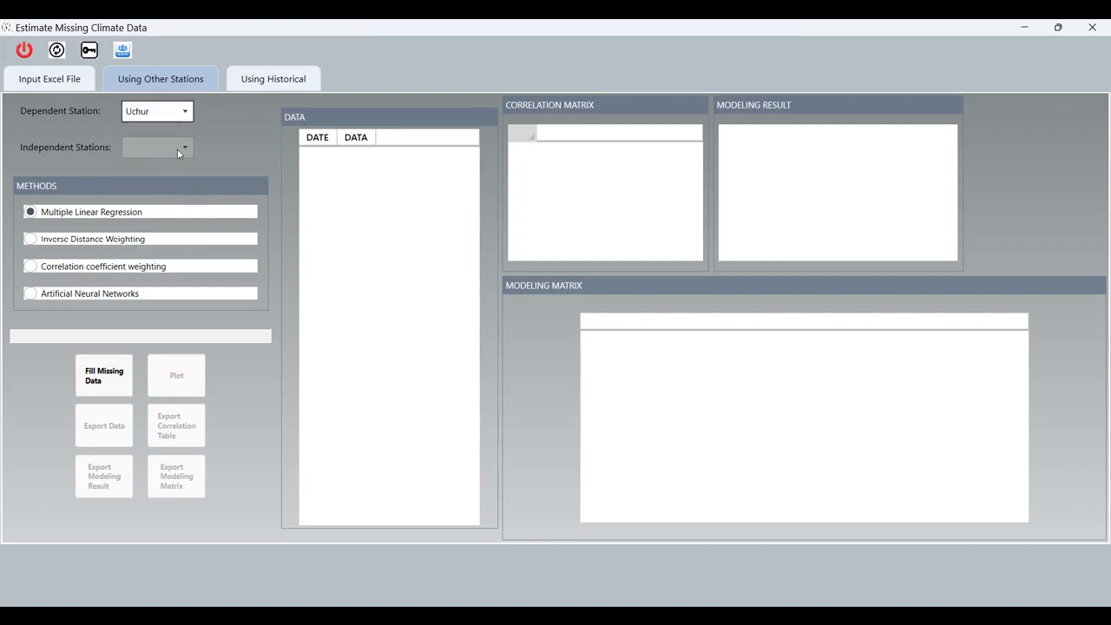
Step: Select Yakutsk, Kysyr, Zyryanka, Olenek, Verkhoyansk and Chokurdakh as the independent stations
click(185, 147)
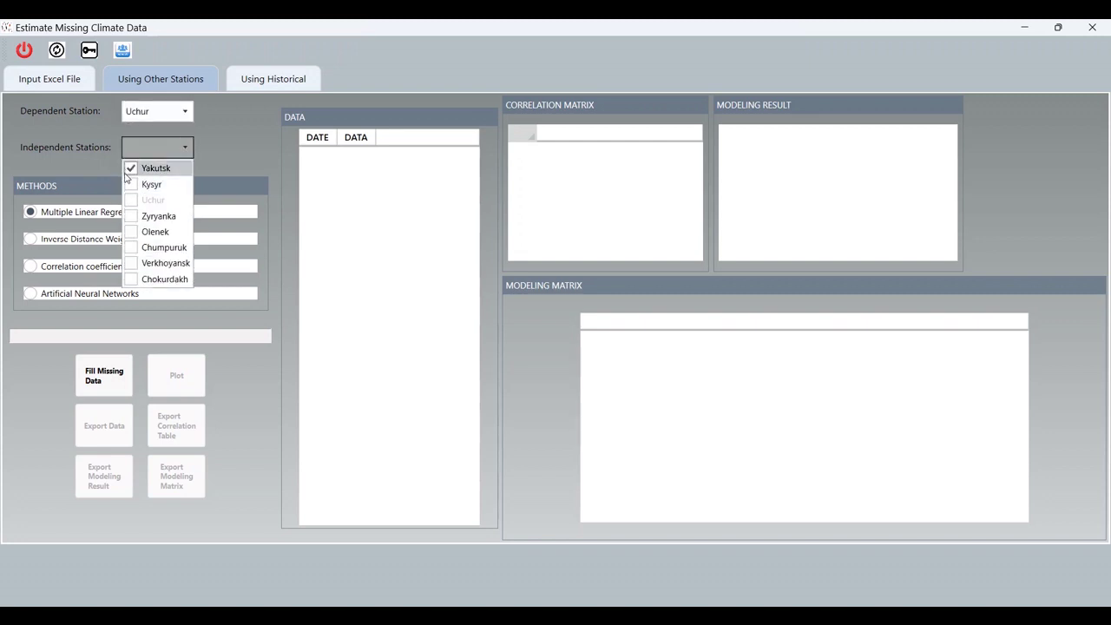
click(132, 185)
click(132, 217)
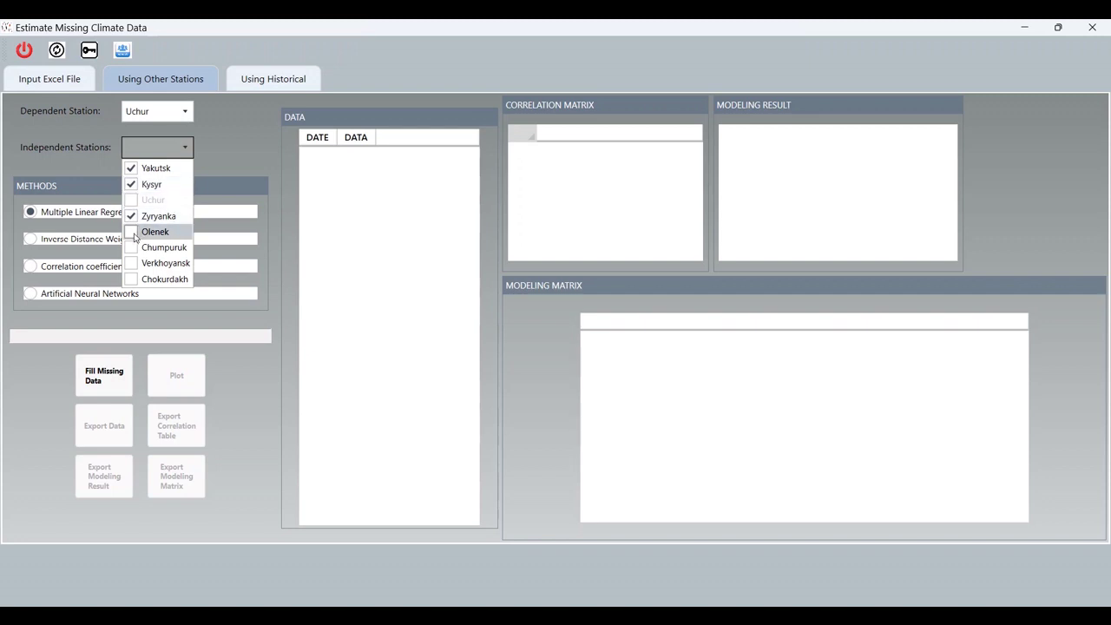
click(133, 232)
click(132, 264)
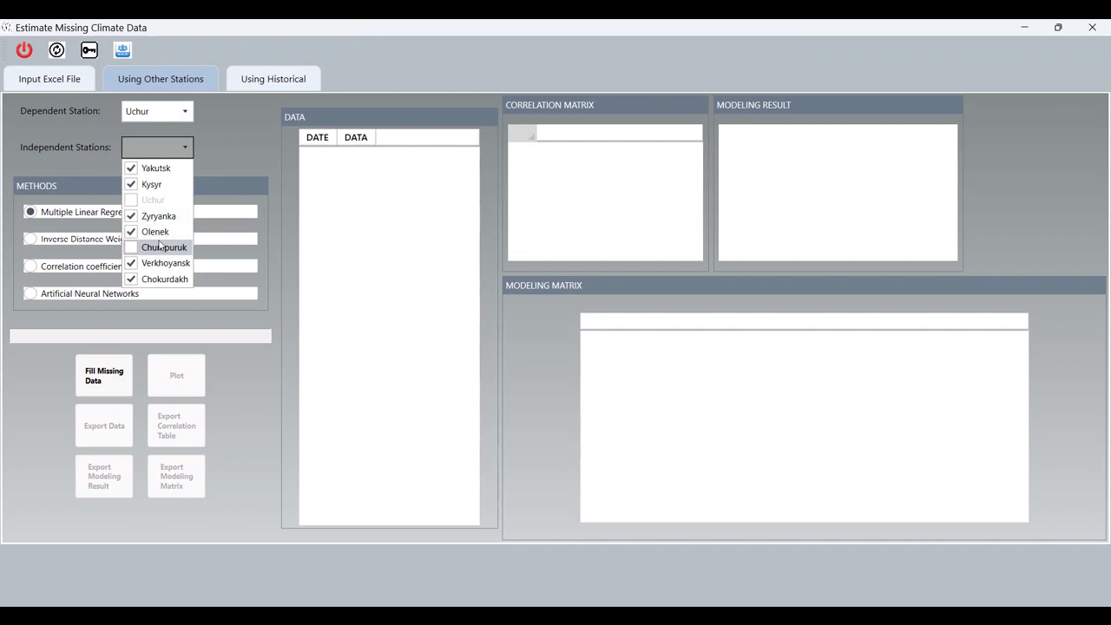
click(236, 172)
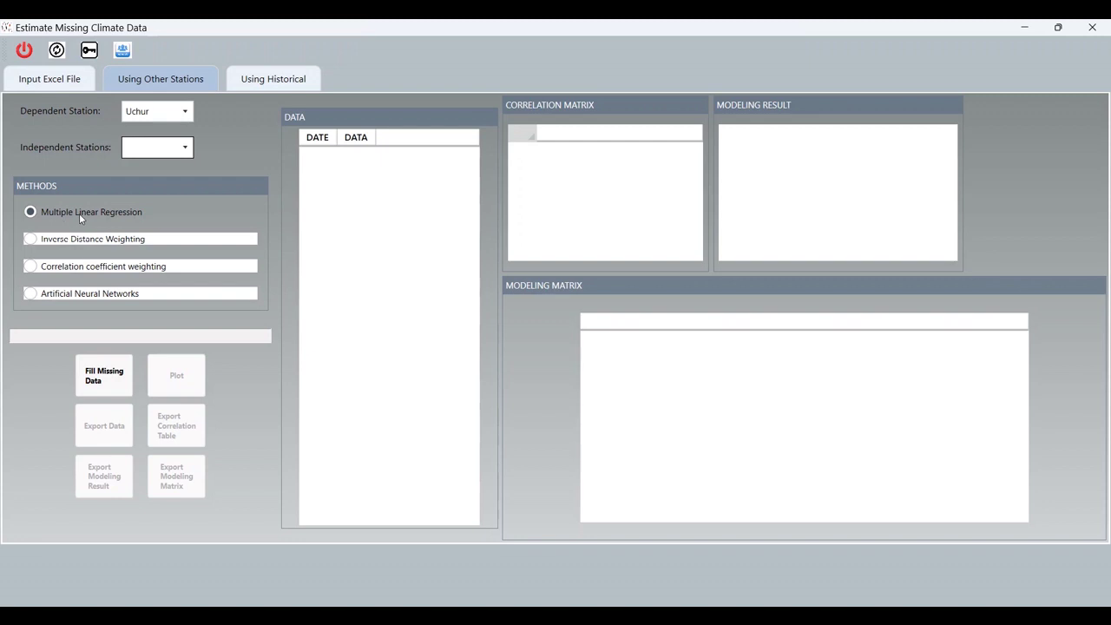
Step: Fill Uchur's missing data with Multiple Linear Regression and review the highlighted estimates in the data table
click(115, 379)
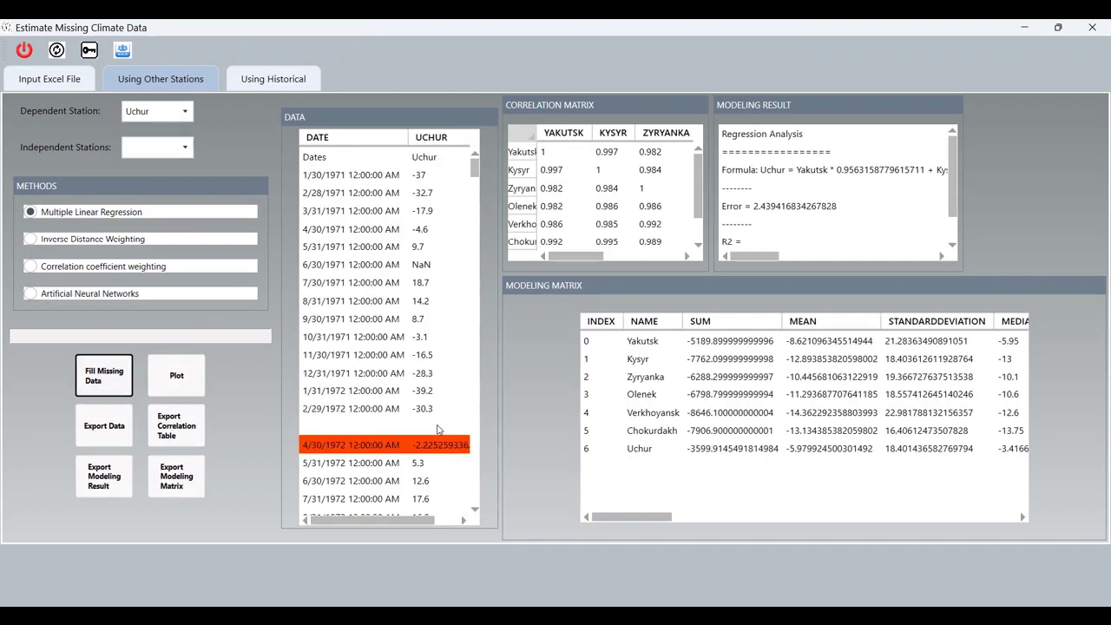
scroll(426, 432, down, 3)
scroll(425, 432, down, 8)
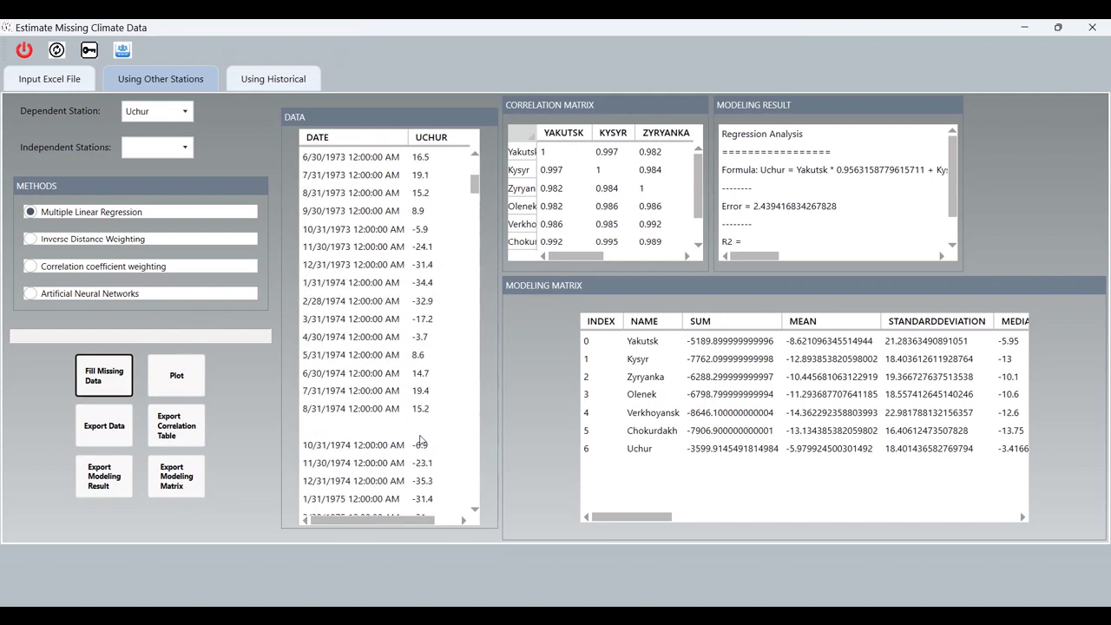
scroll(420, 441, down, 20)
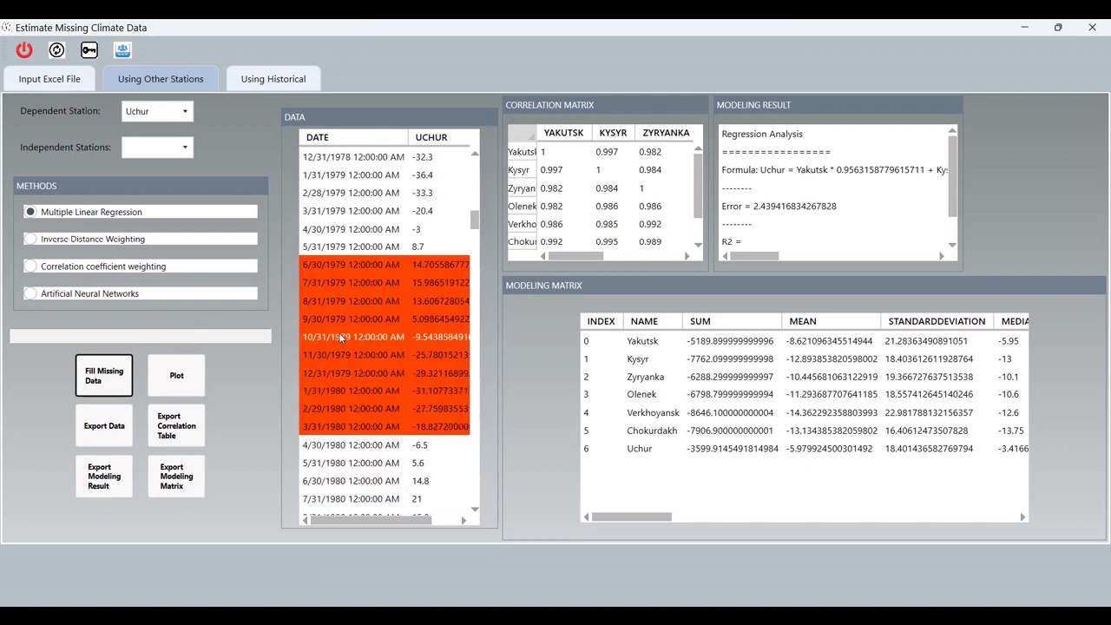
drag(475, 221, 488, 189)
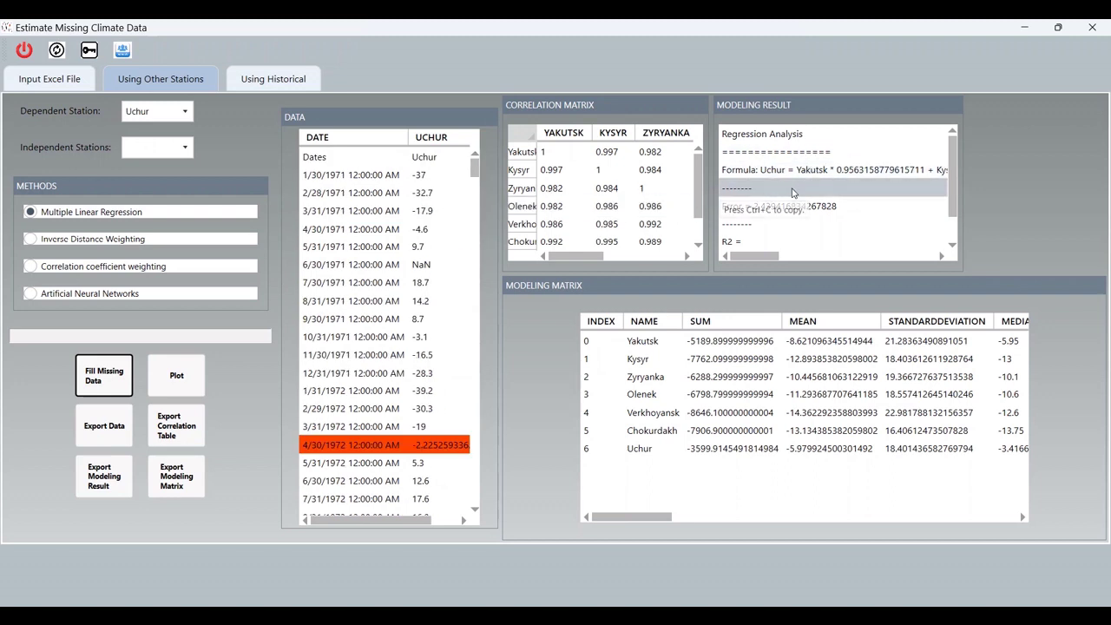
Step: Examine the regression formula, error and R2, the correlation matrix between stations, and the modeling matrix statistics
scroll(787, 219, down, 1)
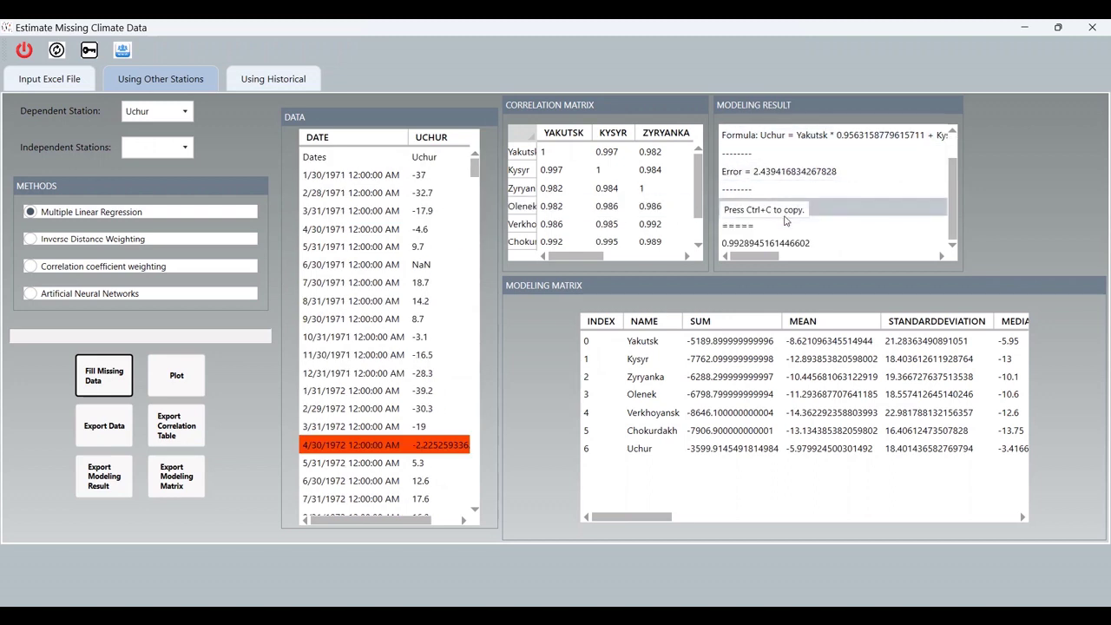
click(738, 207)
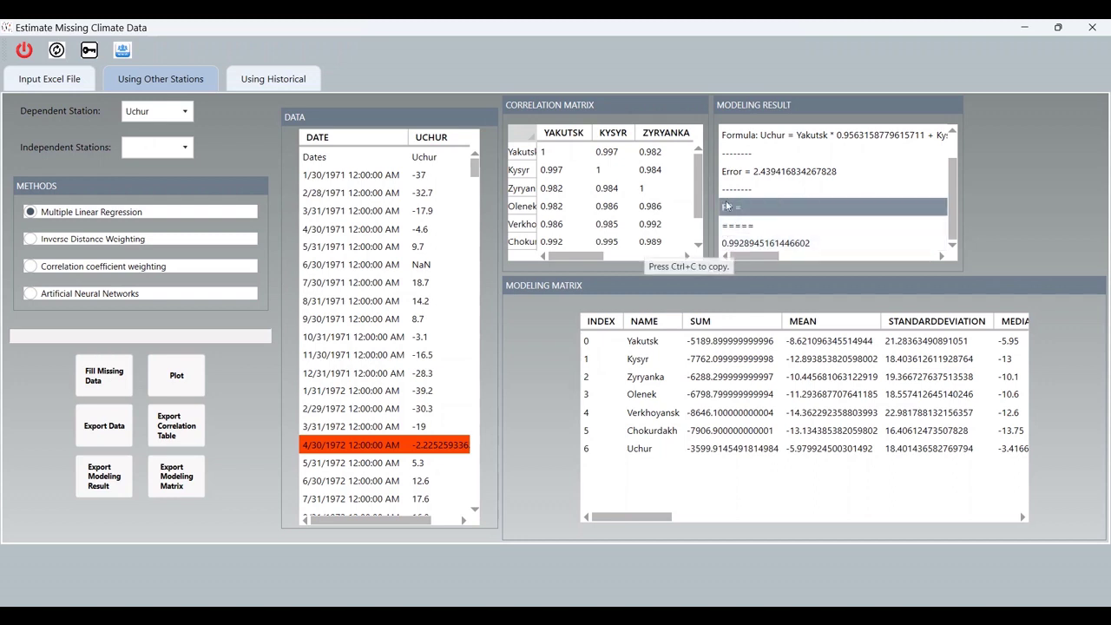
scroll(799, 198, up, 1)
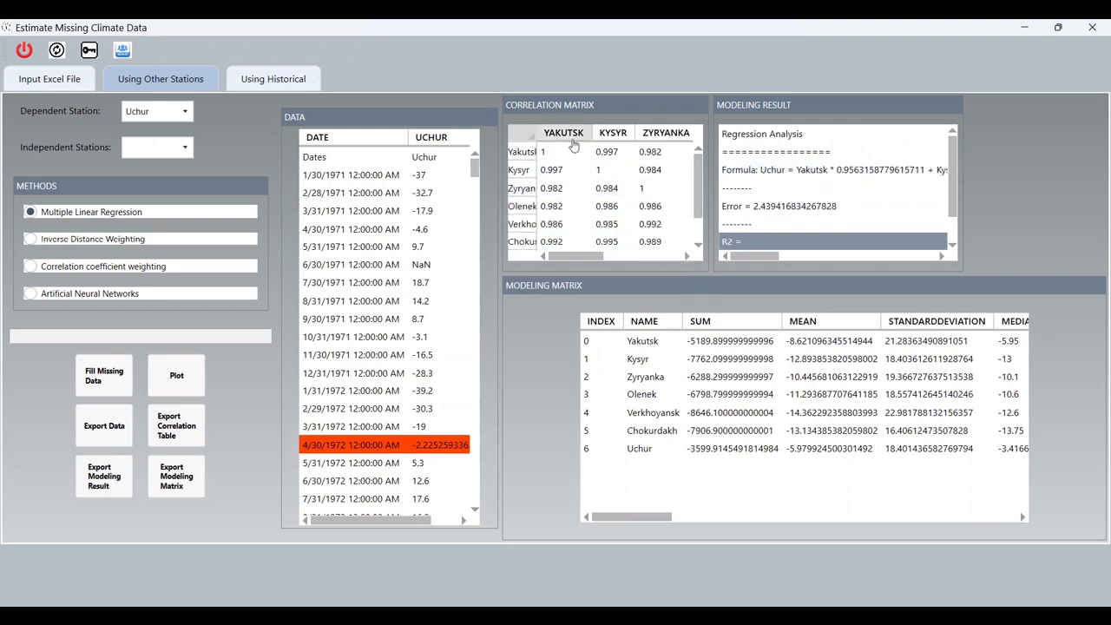
click(659, 188)
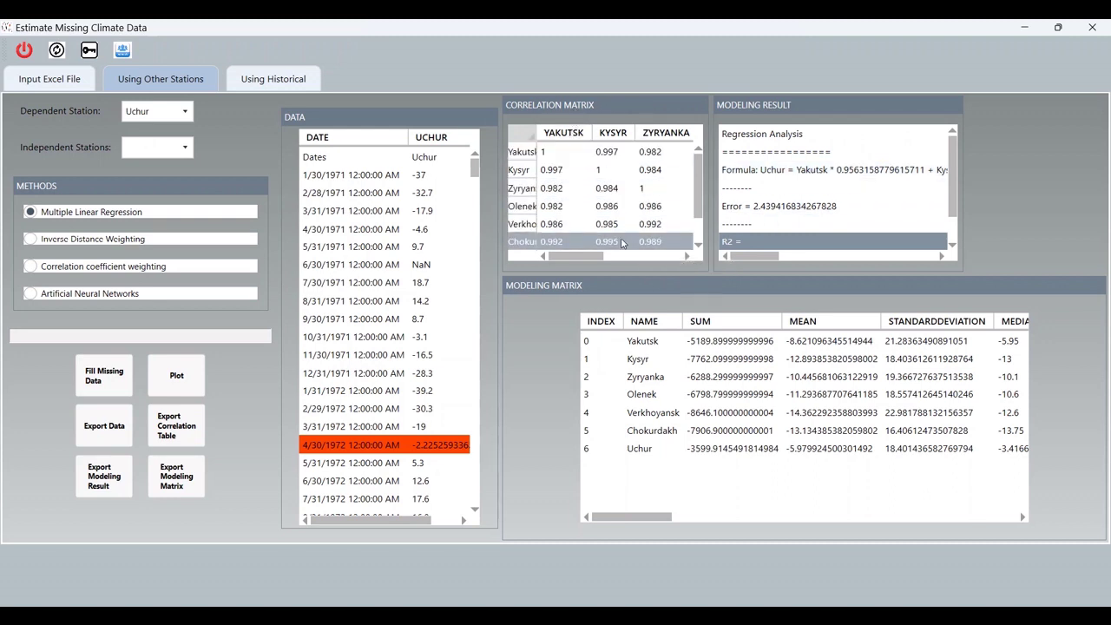
click(547, 206)
click(534, 193)
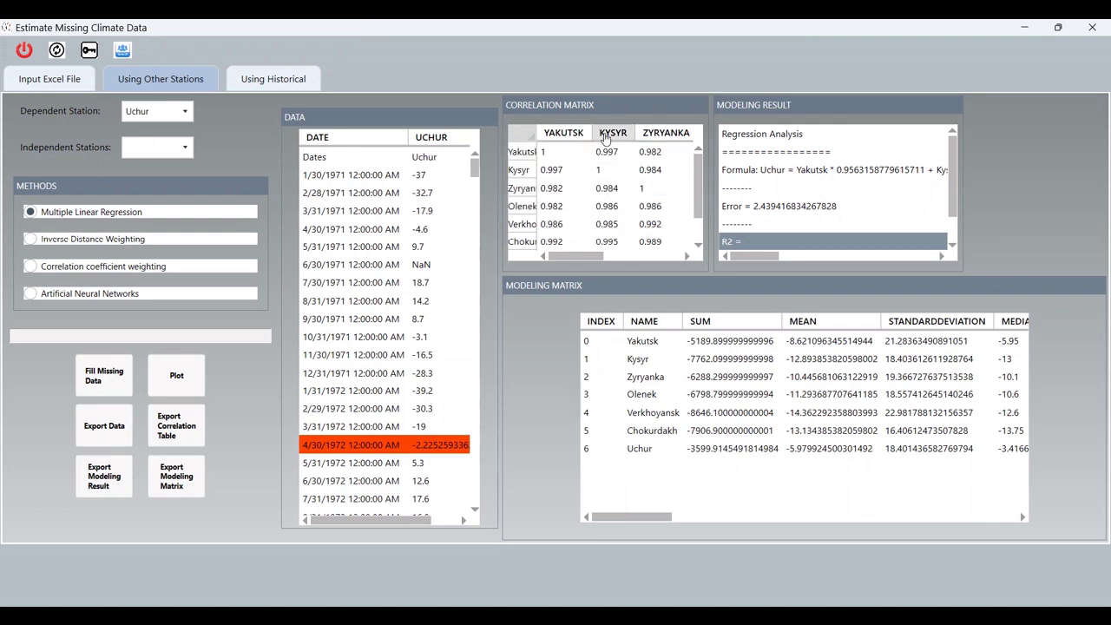
drag(546, 198, 592, 275)
drag(695, 358, 737, 363)
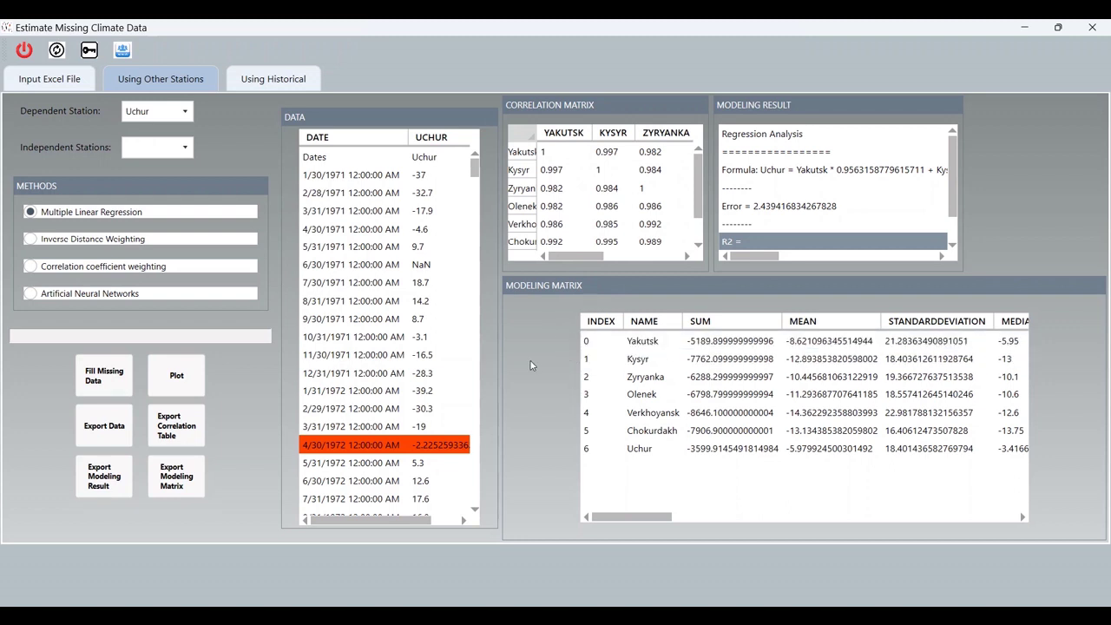
Step: Fill Uchur's missing data with Correlation coefficient weighting and compare the 4/30/1972 estimate with the Multiple Linear Regression one
click(60, 269)
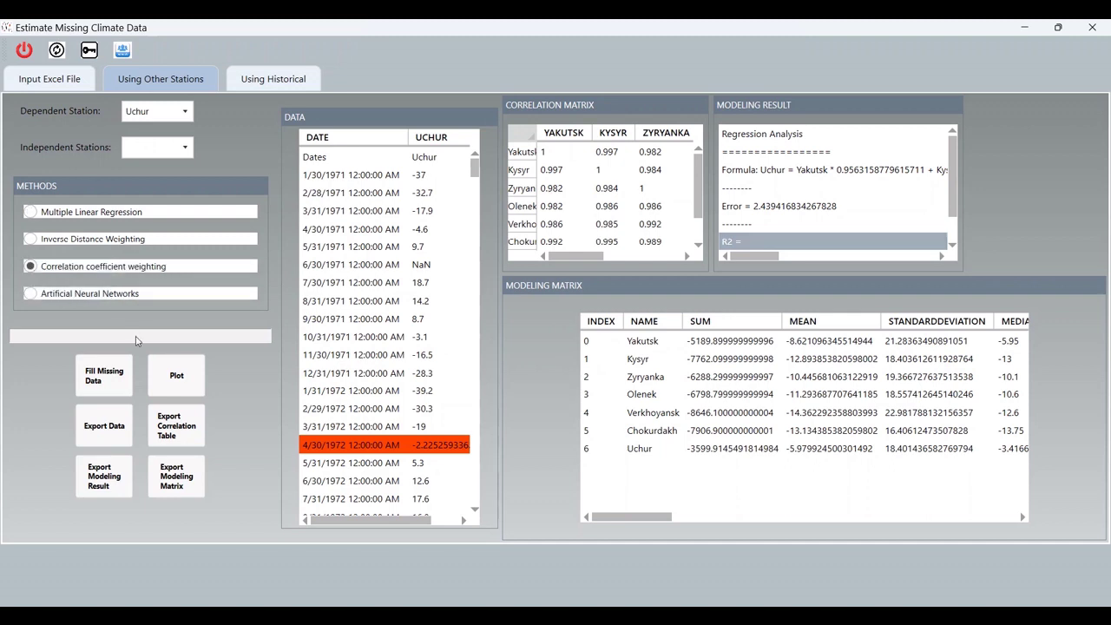
click(103, 375)
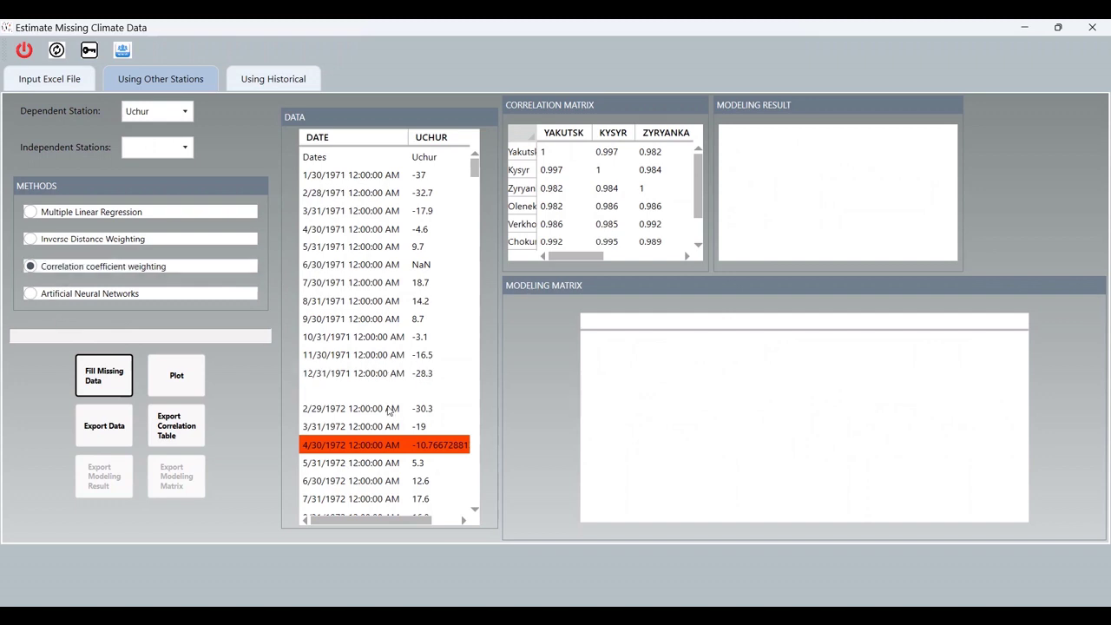
click(59, 213)
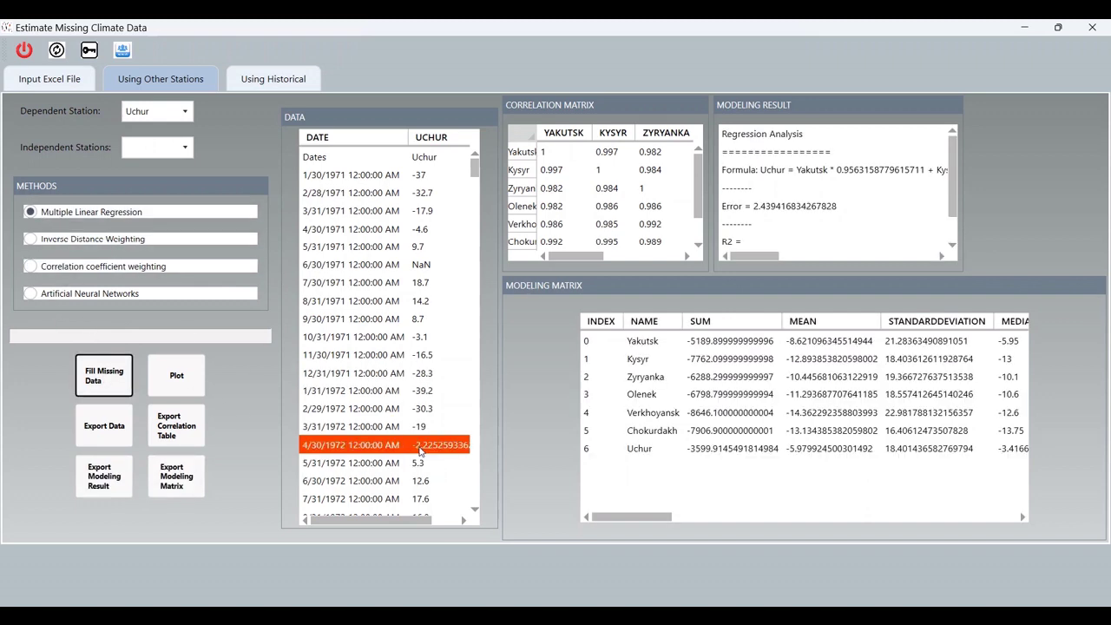
click(52, 267)
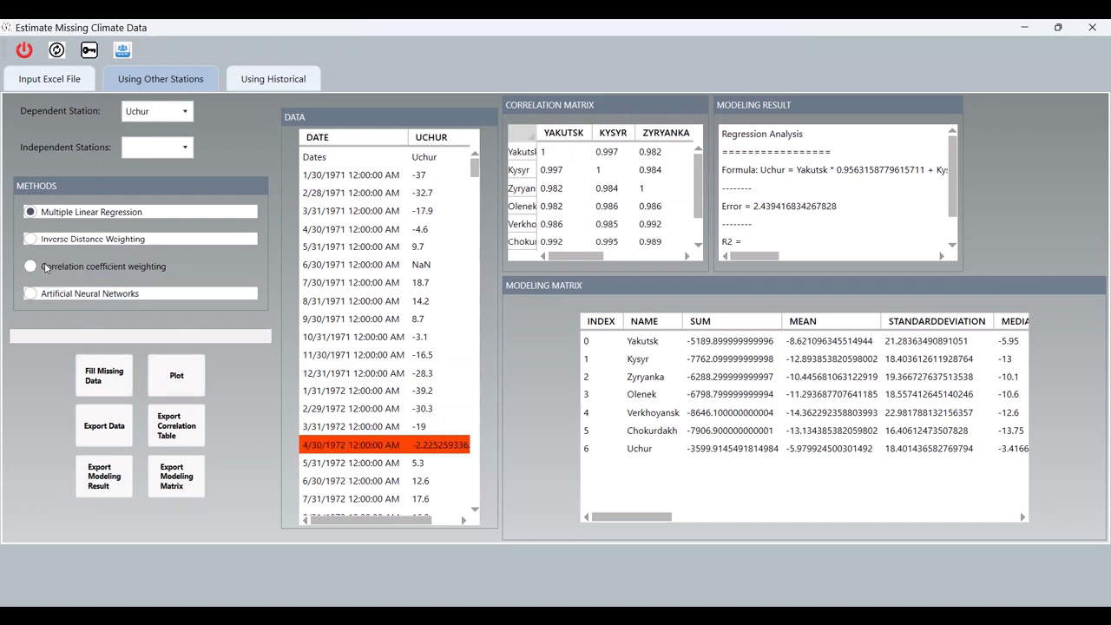
click(104, 375)
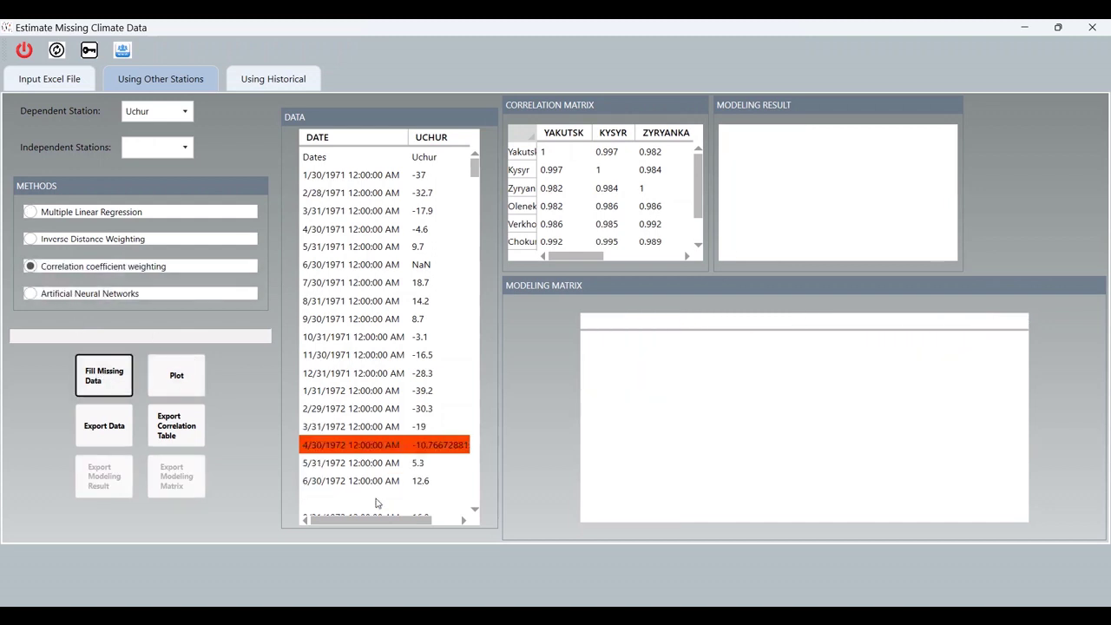
Step: Fill the missing data with Artificial Neural Networks, saving 1000 epochs, stop error 0.01, BipolarSigmoidFunction, alpha 2, ResilientBackpropagationLearning and 10 first-layer neurons
click(31, 294)
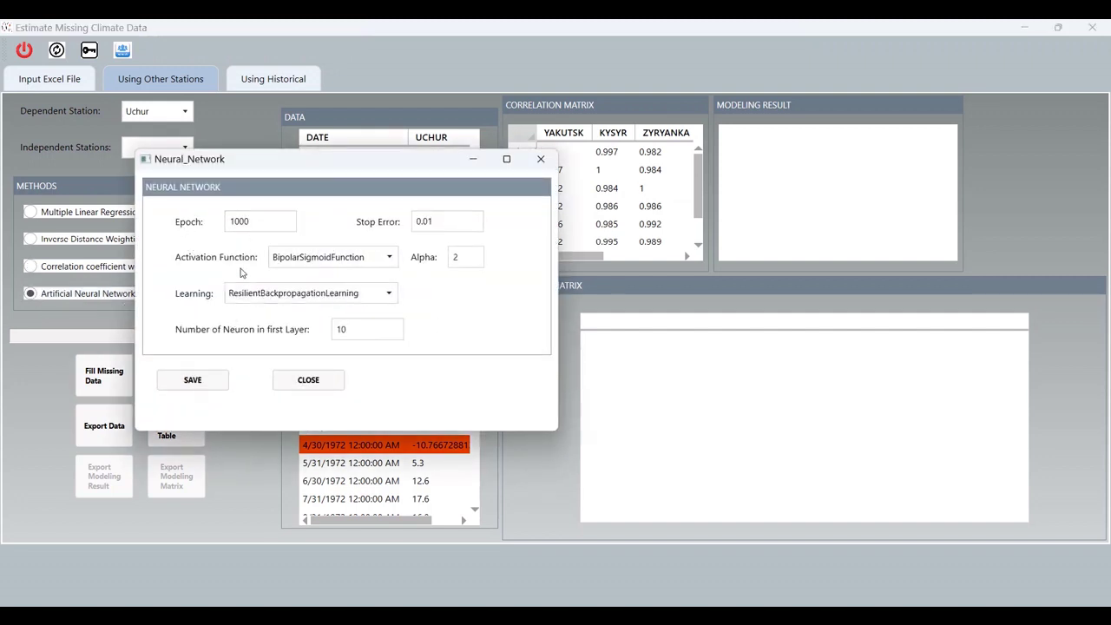
click(390, 258)
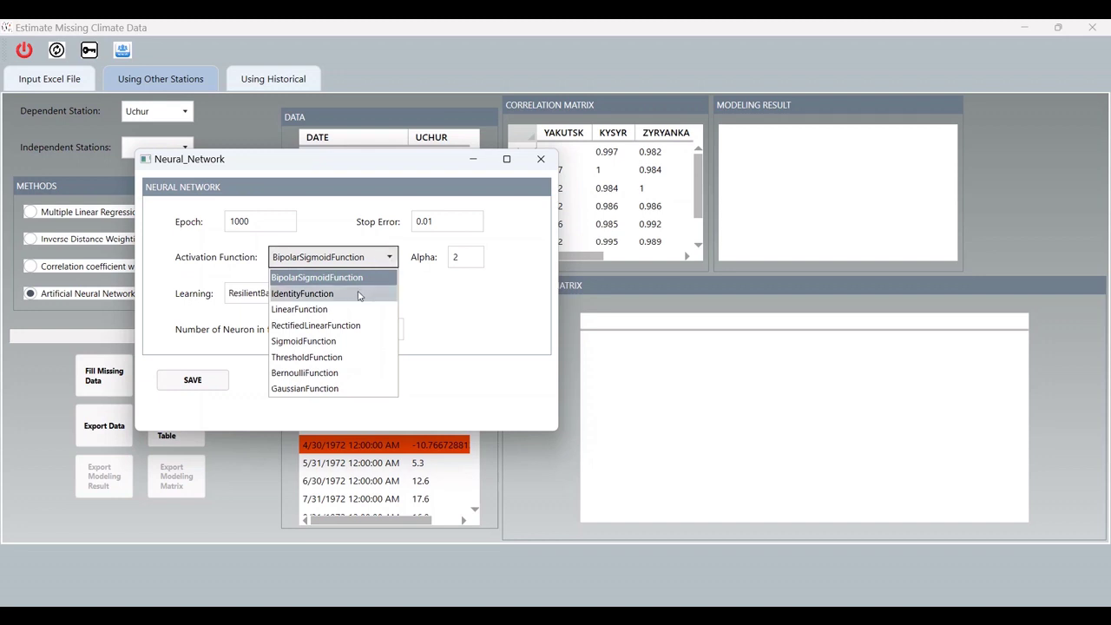
click(447, 305)
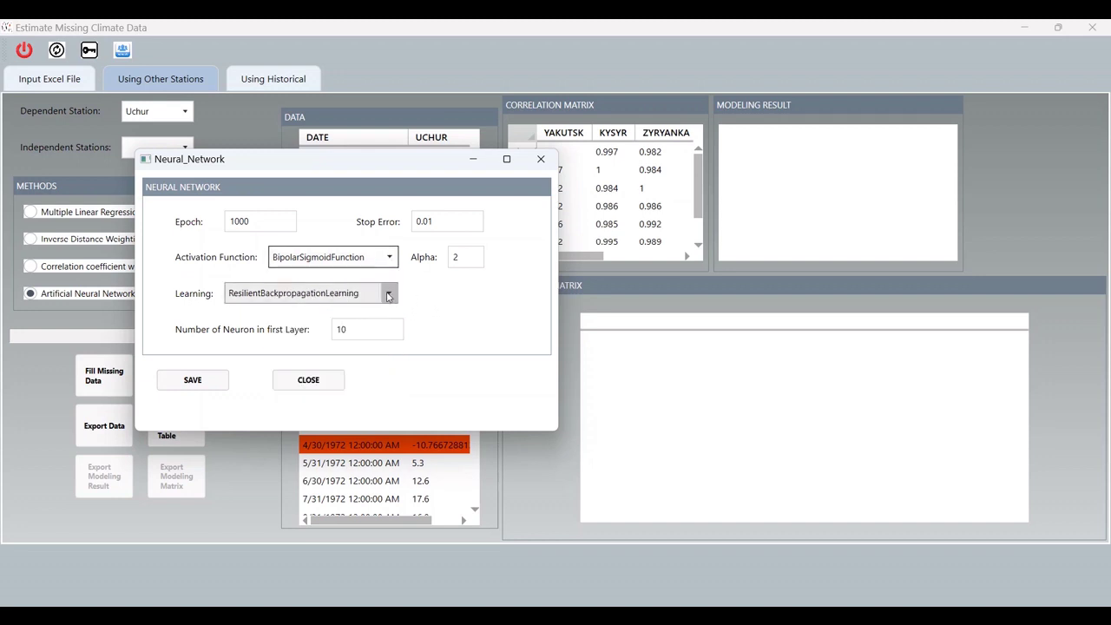
click(388, 293)
click(441, 316)
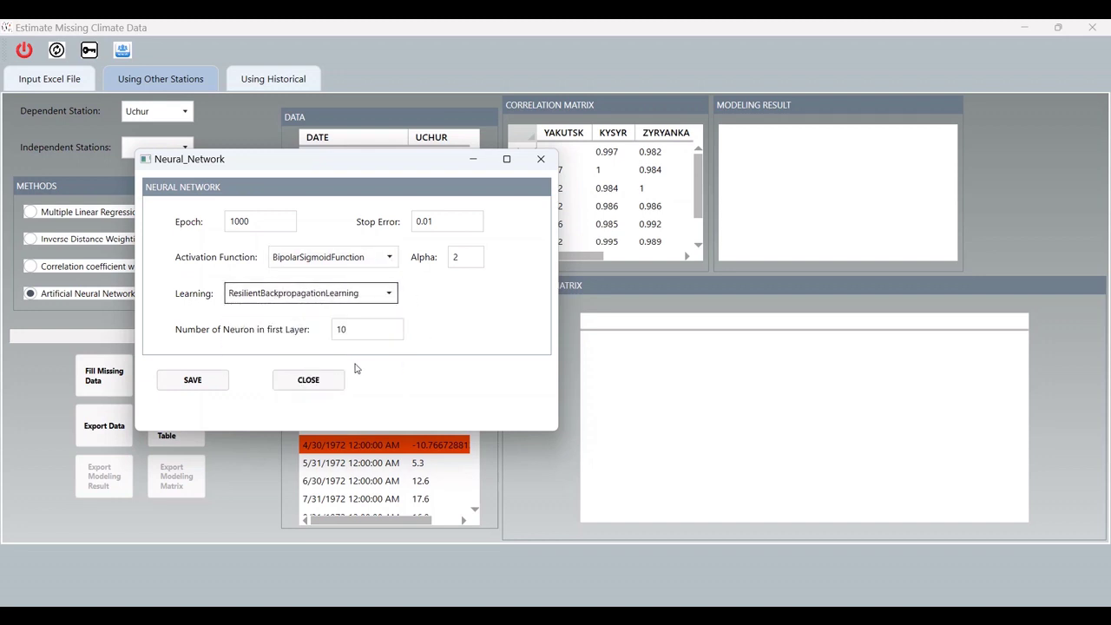
click(201, 386)
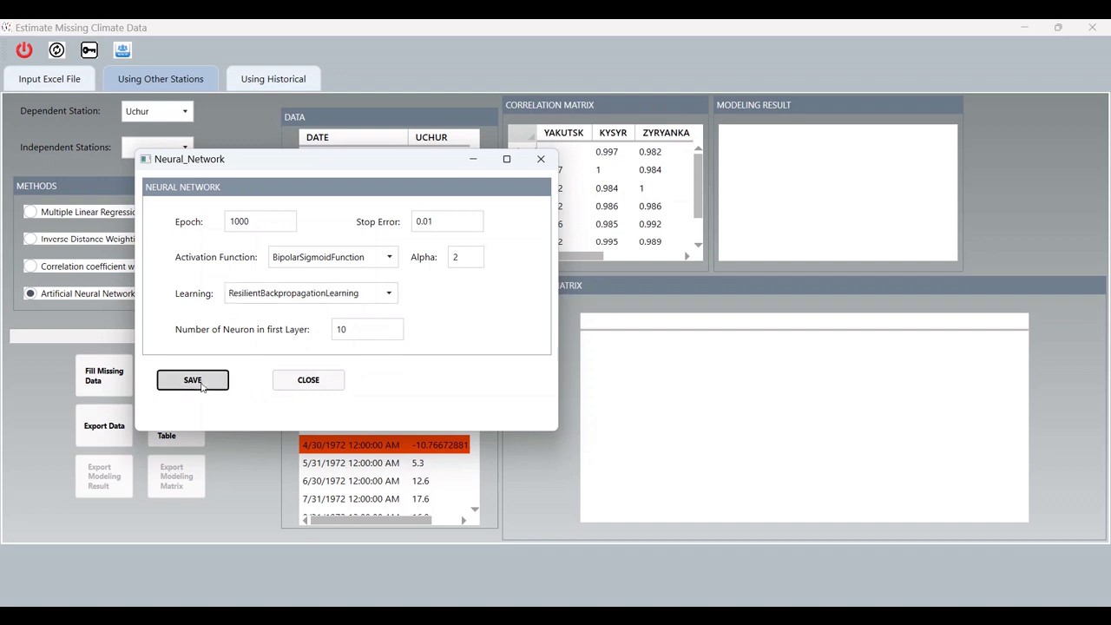
click(104, 376)
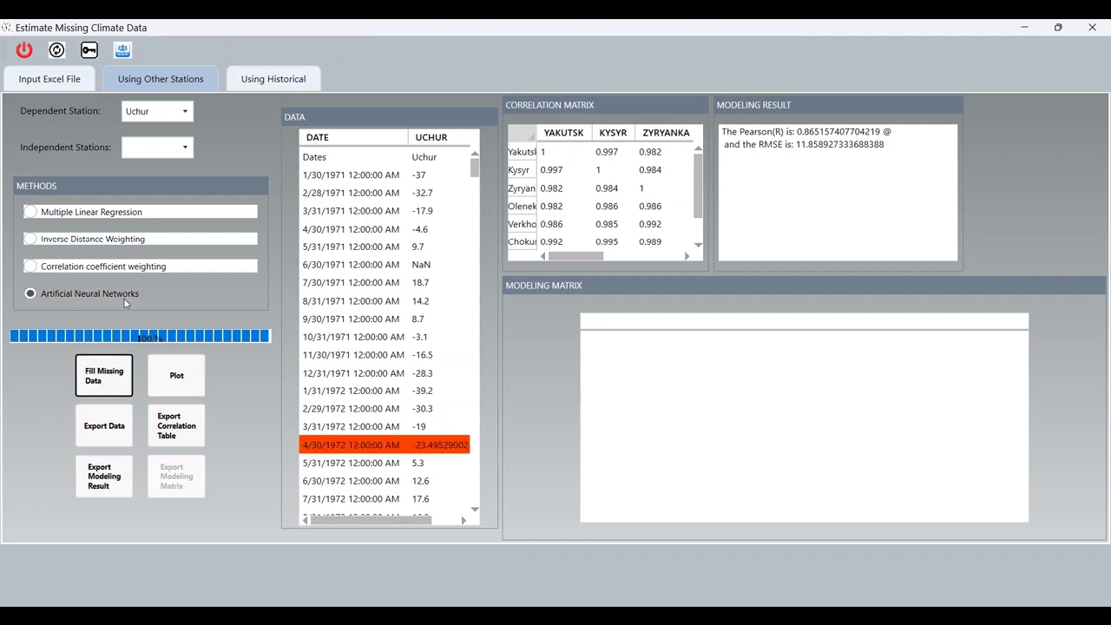
Step: Choose Inverse Distance Weighting and save Yakutsk's coordinates as latitude 36 and longitude 57
click(59, 244)
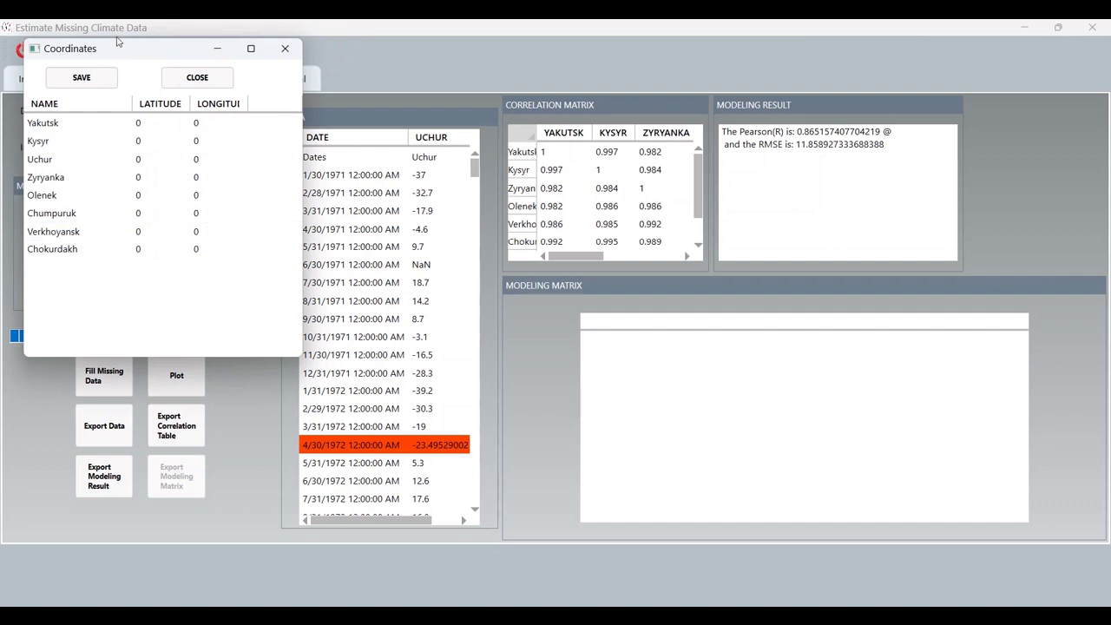
drag(124, 56, 281, 153)
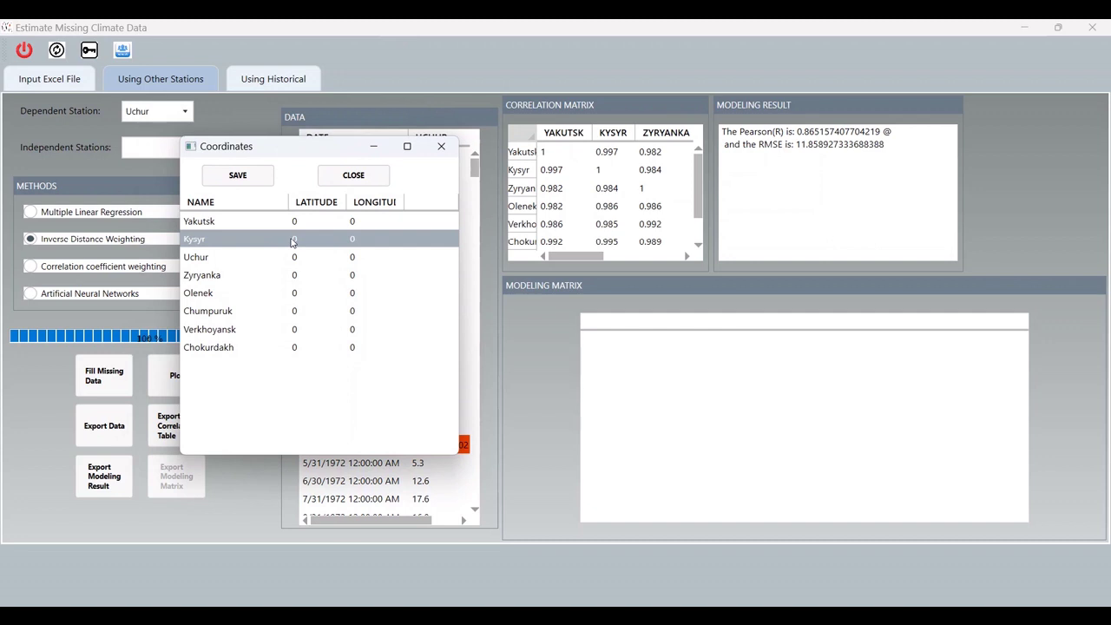
double_click(299, 221)
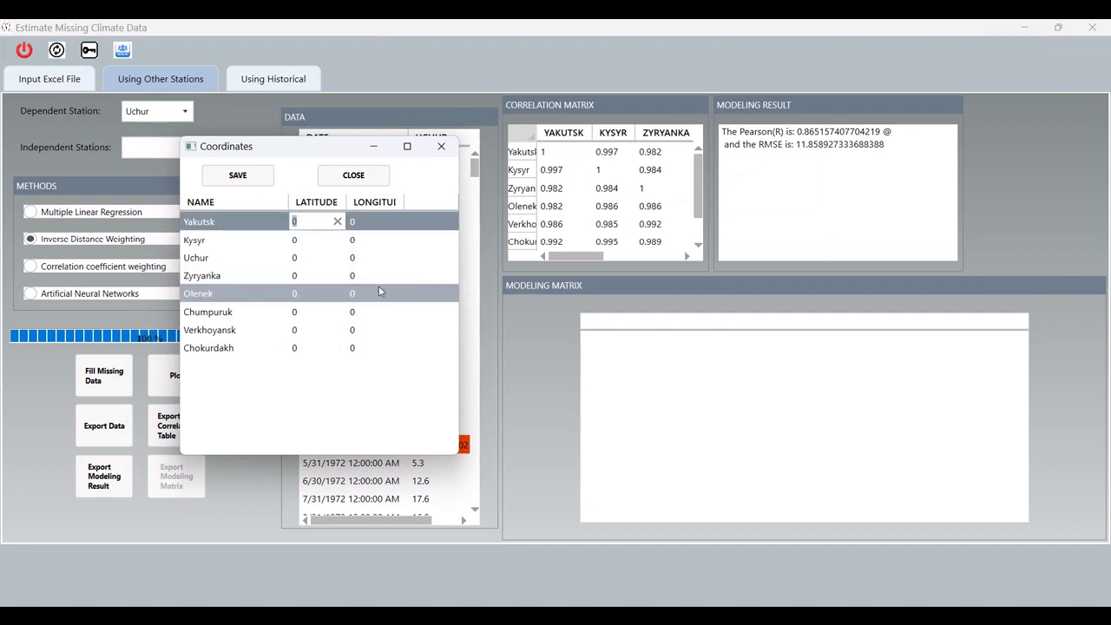
text(36)
key(Tab)
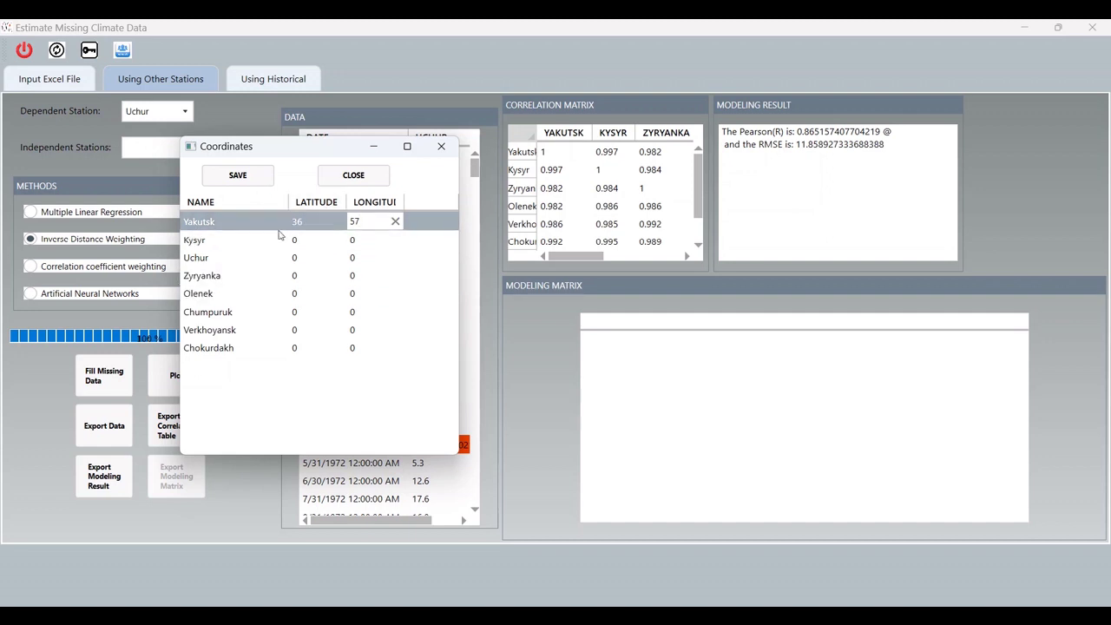
click(247, 179)
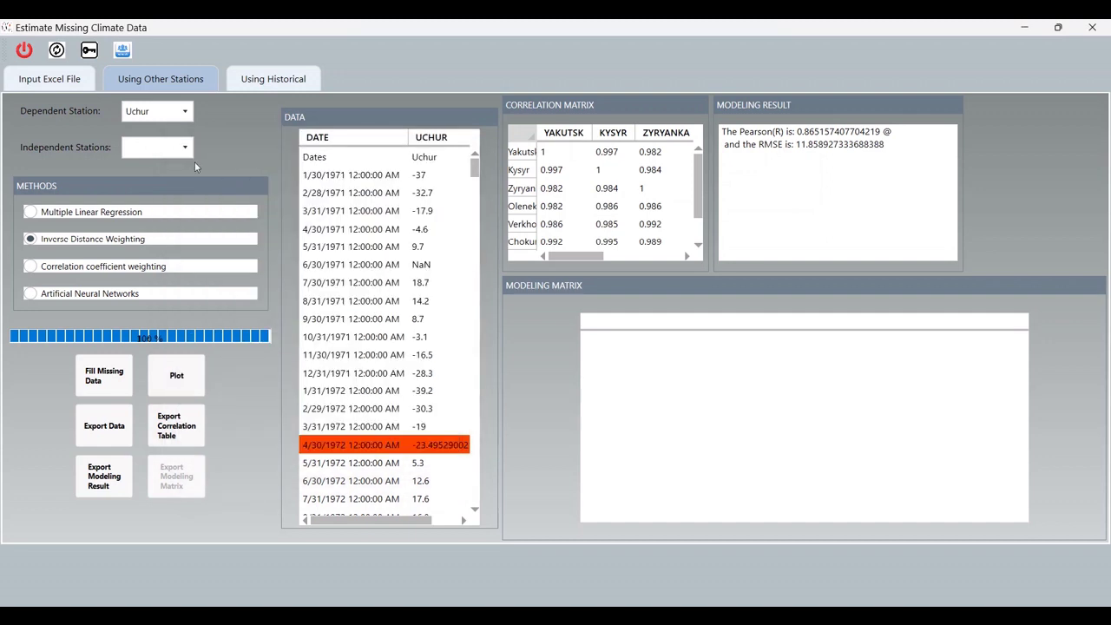
click(180, 112)
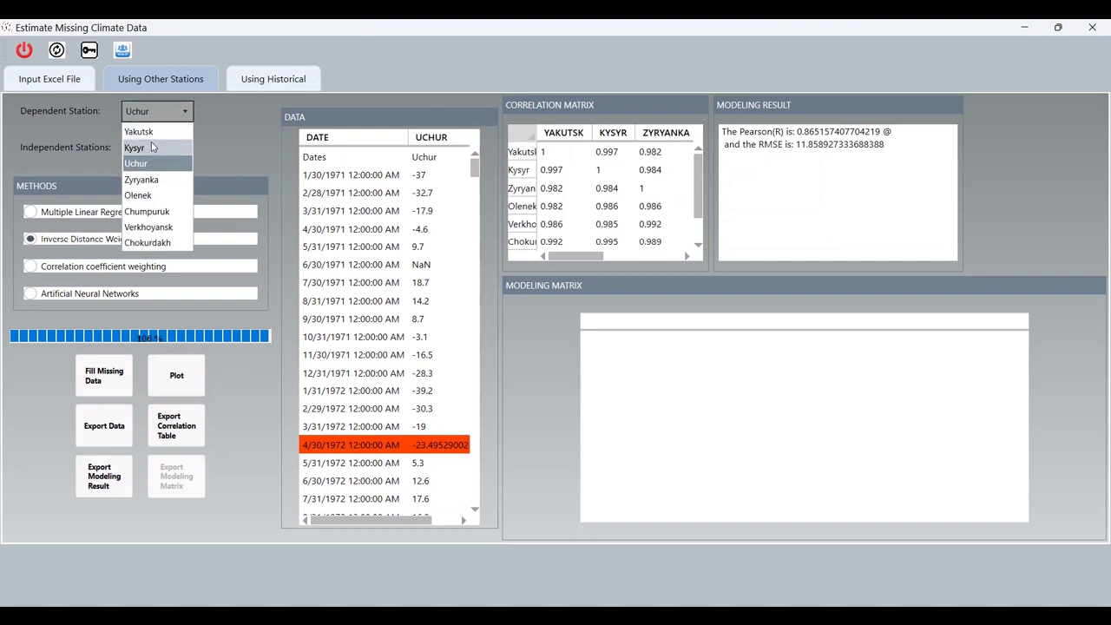
click(240, 146)
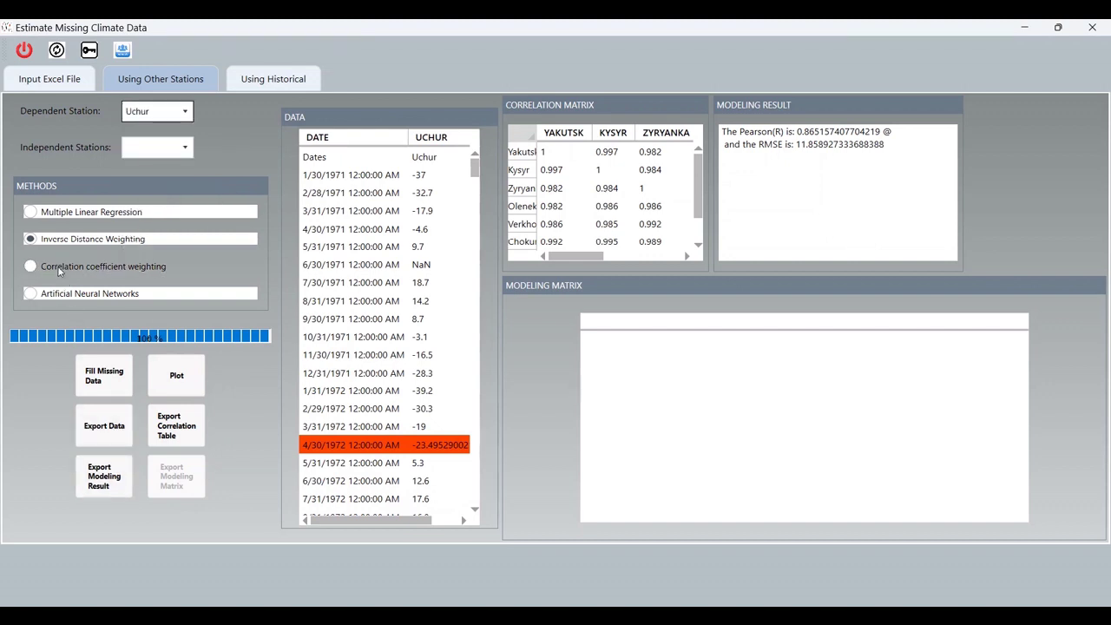
Step: Reopen the Inverse Distance Weighting coordinates and save Kysyr's latitude as 37.4 and longitude as 59.3
click(87, 239)
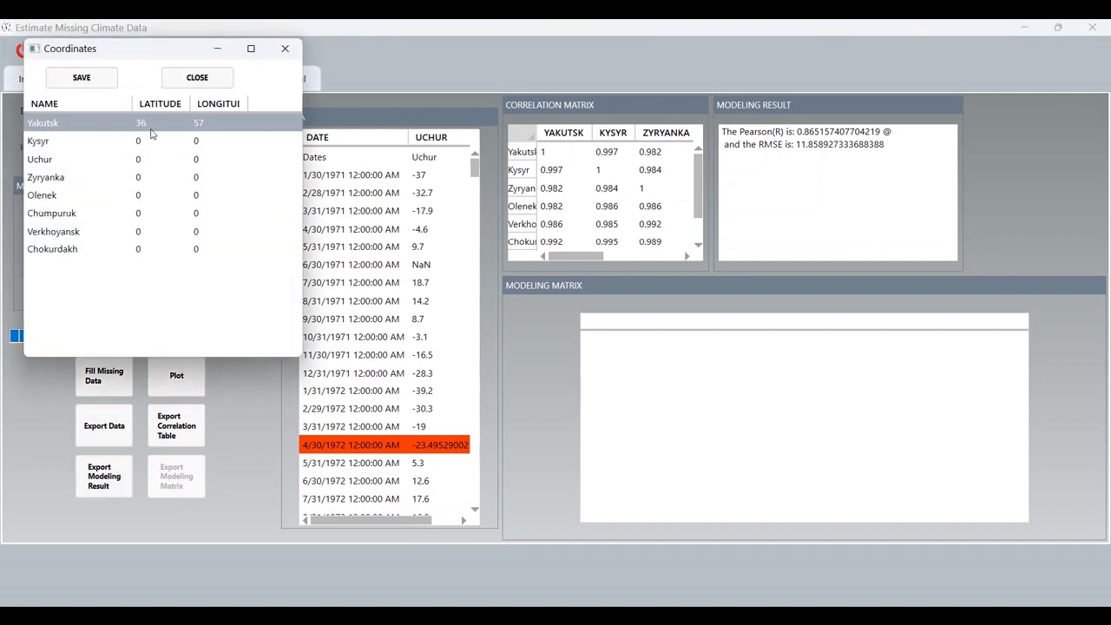
click(140, 143)
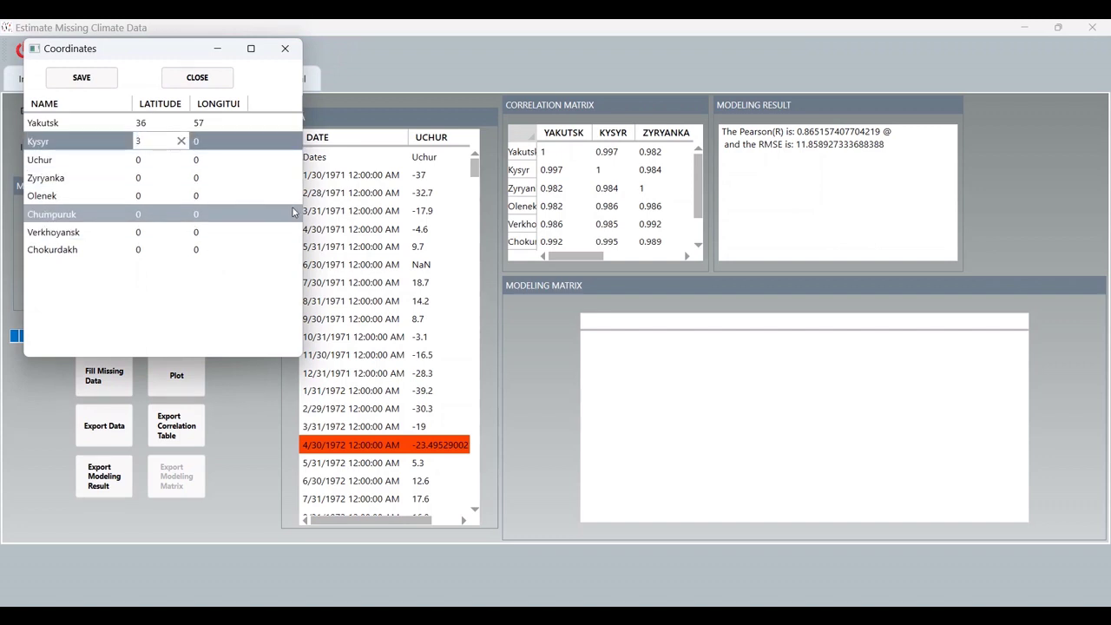
text(37.4)
key(Tab)
text(59.3)
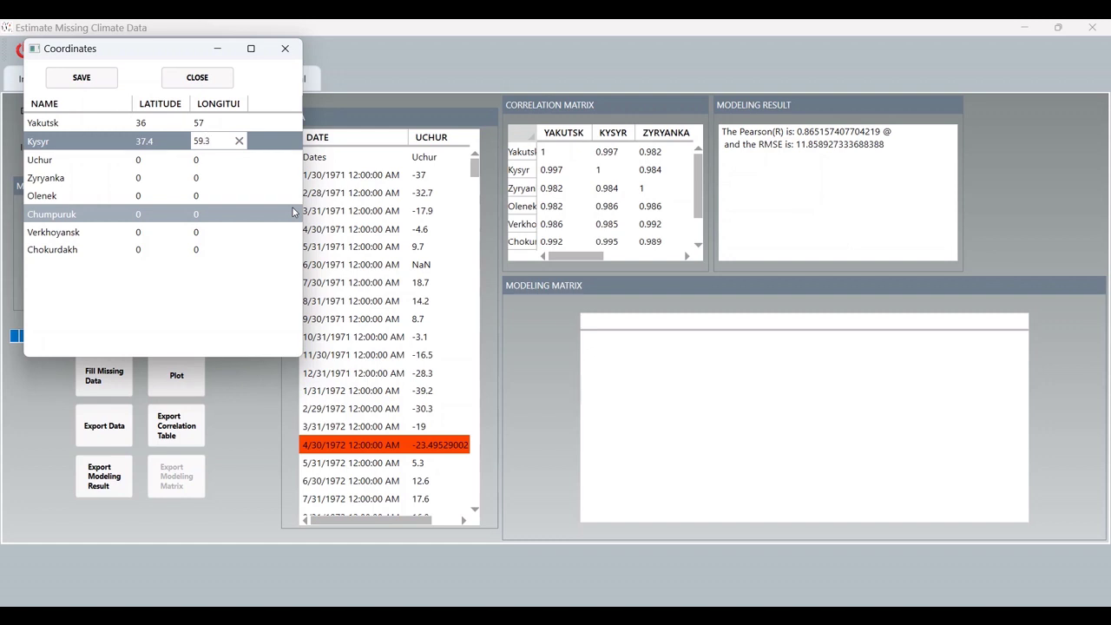
click(87, 79)
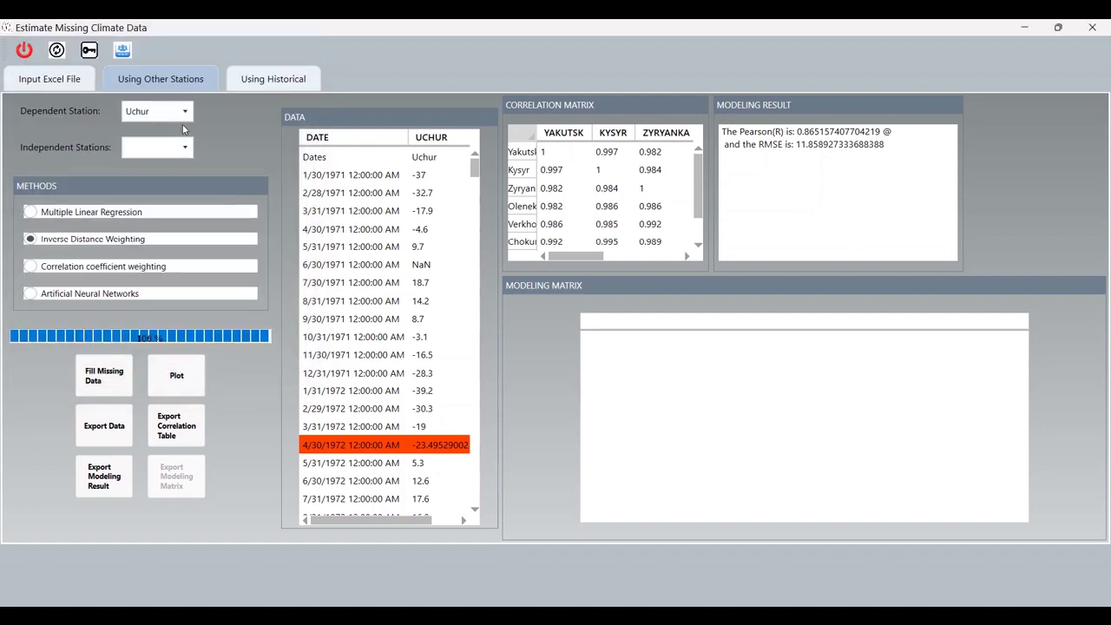
Step: Remove Zyryanka, Olenek, Verkhoyansk and Chokurdakh from the independent stations, keeping only Yakutsk and Kysyr
click(186, 148)
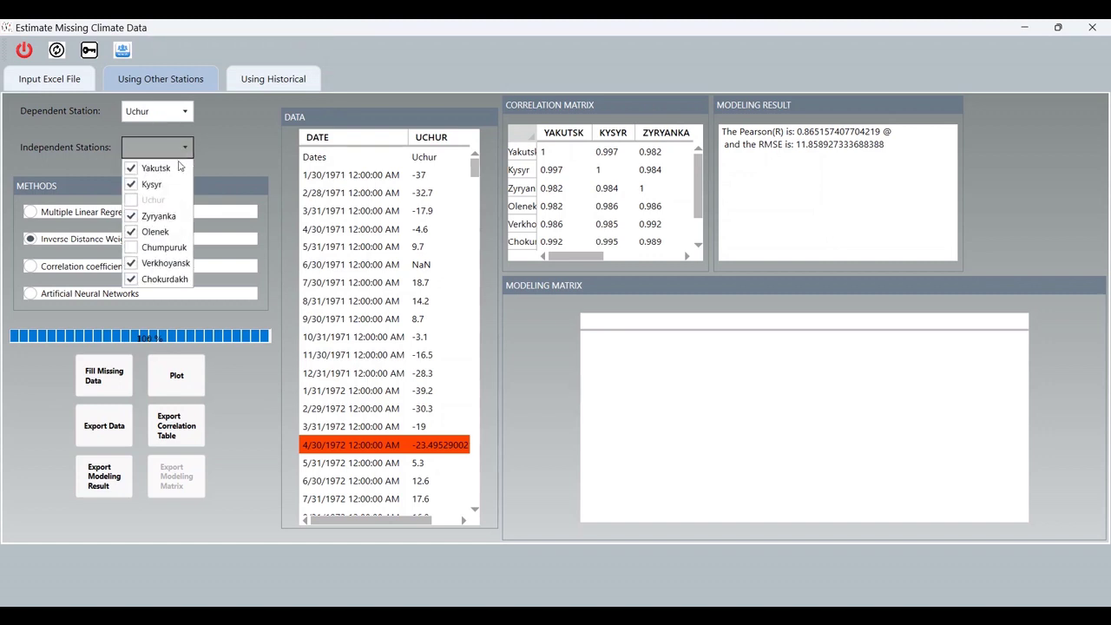
click(130, 216)
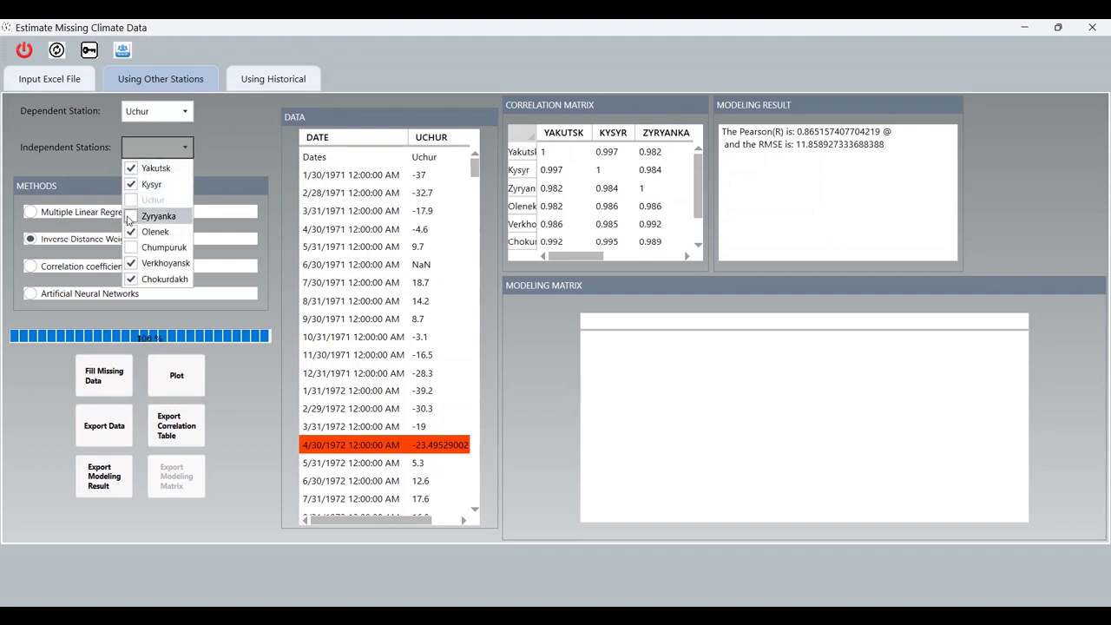
click(130, 232)
click(130, 263)
click(130, 279)
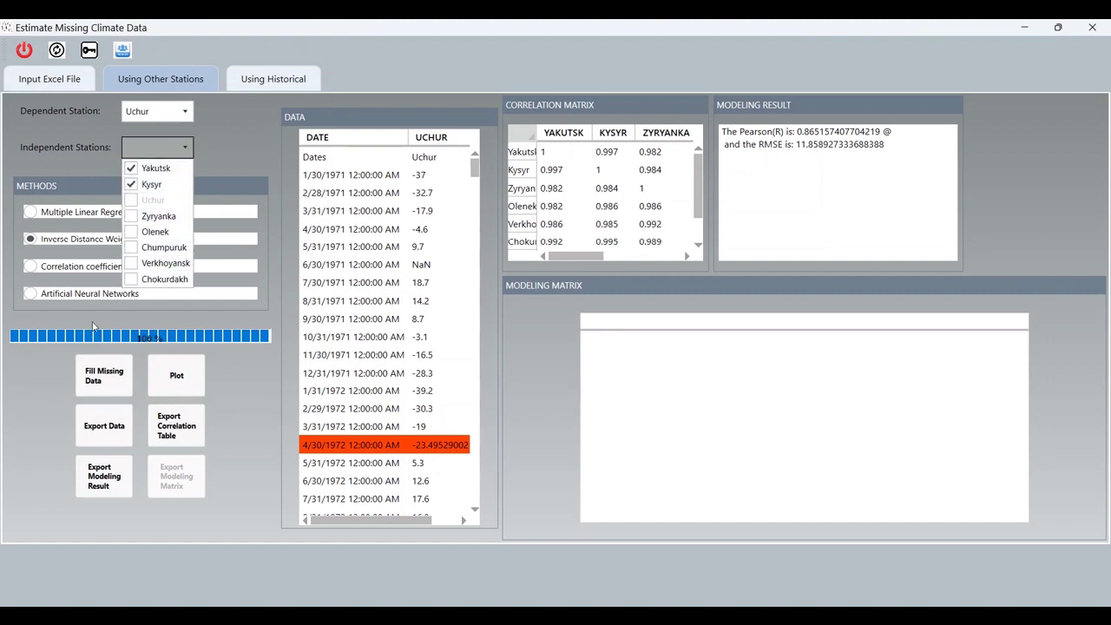
Step: Fill Uchur's missing data with Inverse Distance Weighting from Yakutsk and Kysyr
click(52, 387)
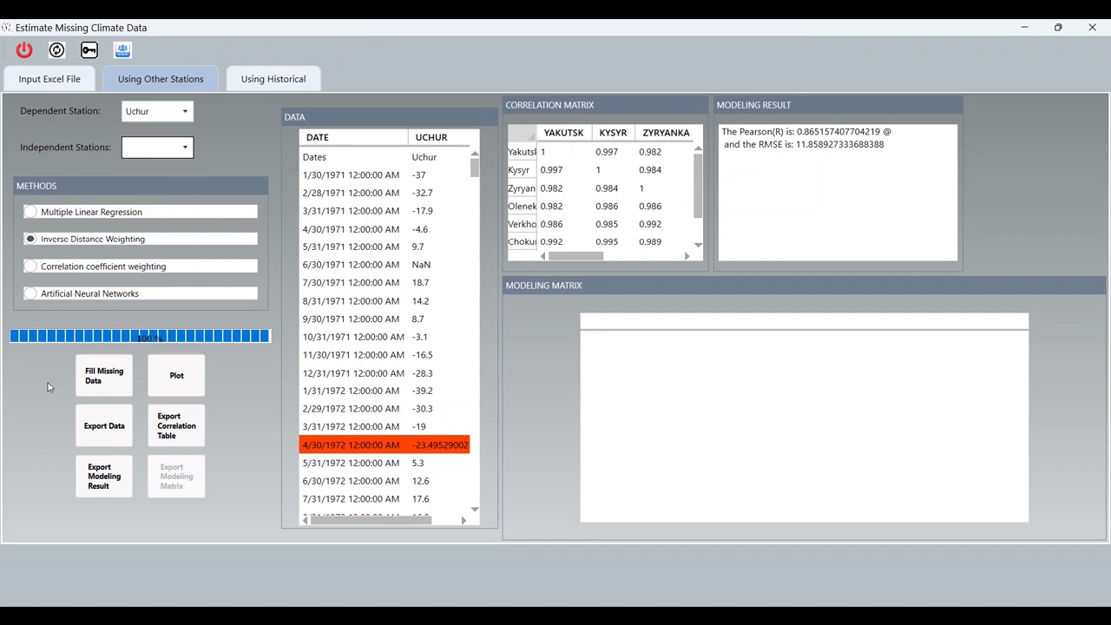
click(96, 375)
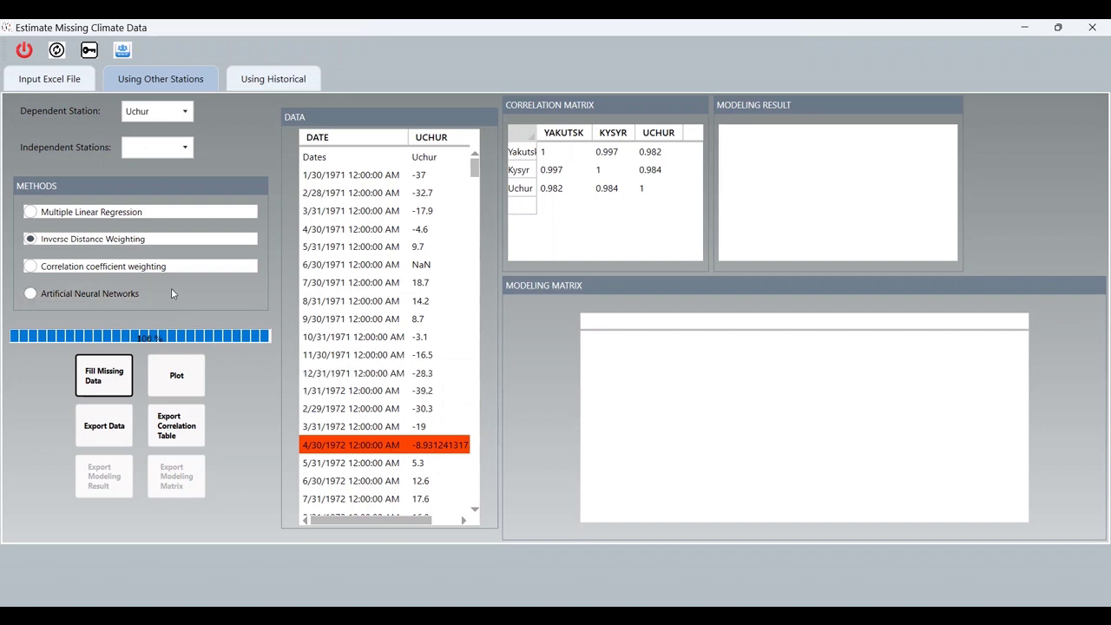
Step: Fill Uchur's missing data with Multiple Linear Regression from Yakutsk and Kysyr, and plot the result in a maximized window
click(87, 211)
click(105, 375)
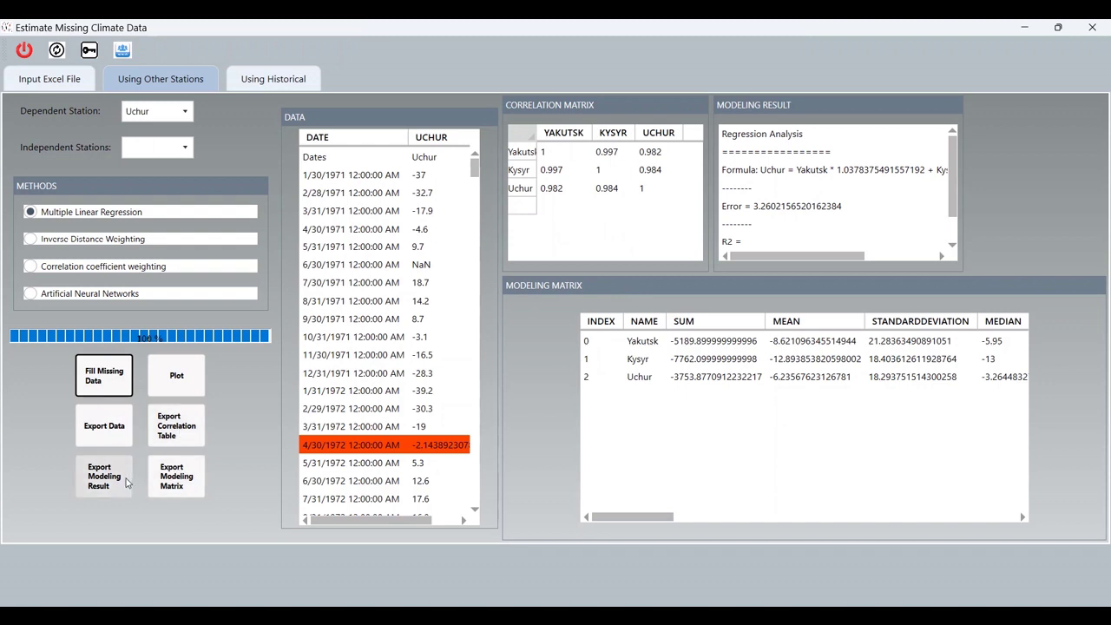
click(174, 375)
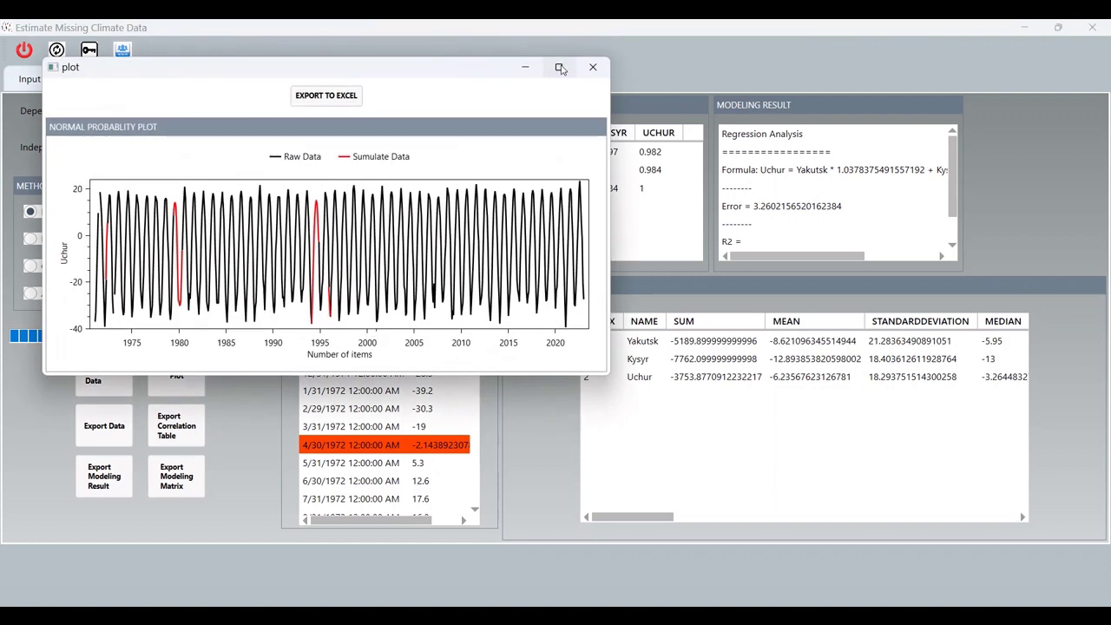
click(560, 69)
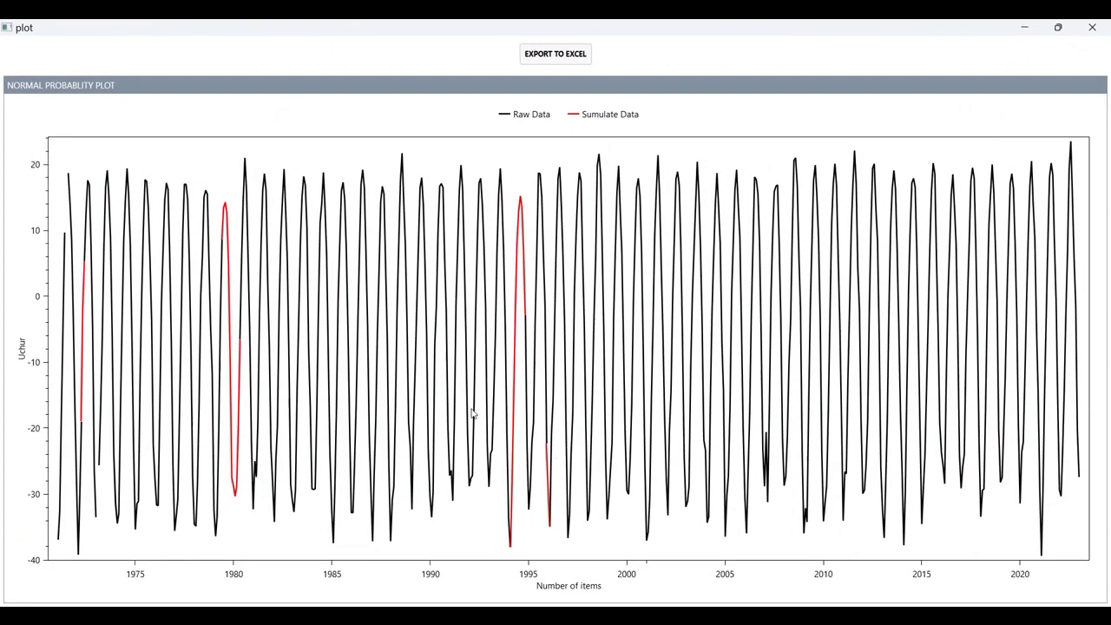
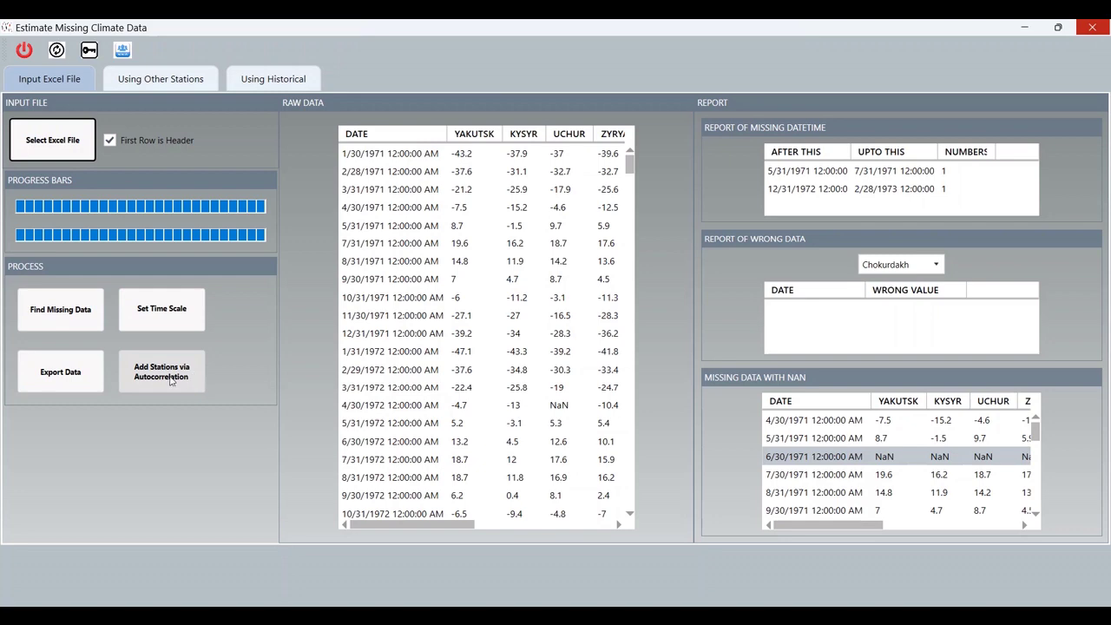
Step: Inspect Uchur's autocorrelation plot and add a lagged Uchur station from it with lag 12
click(176, 380)
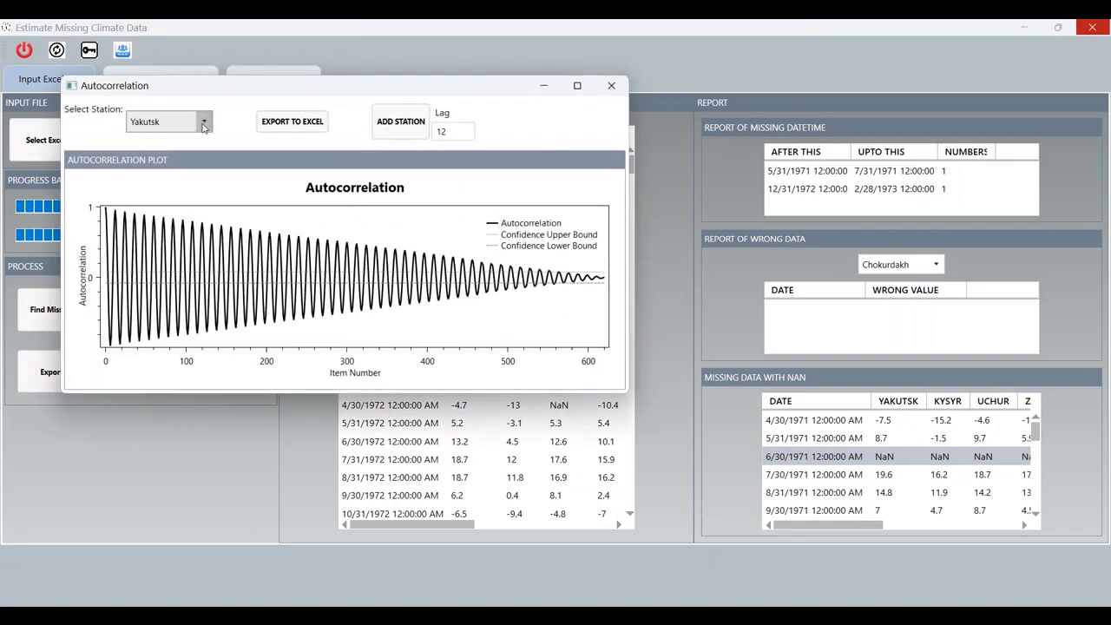
click(204, 125)
click(158, 176)
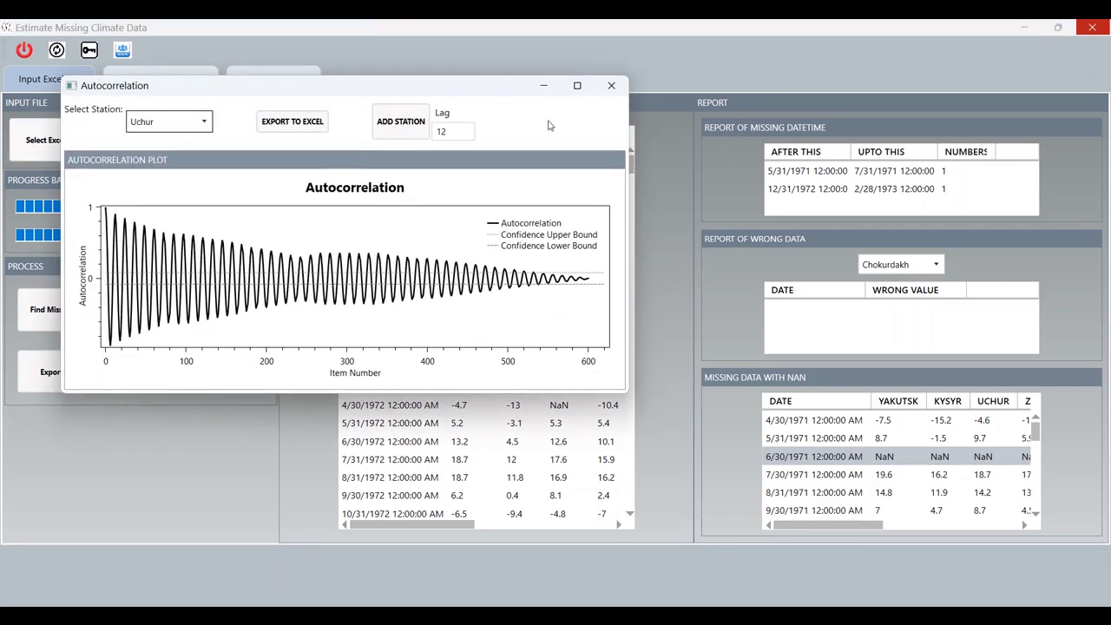
click(577, 85)
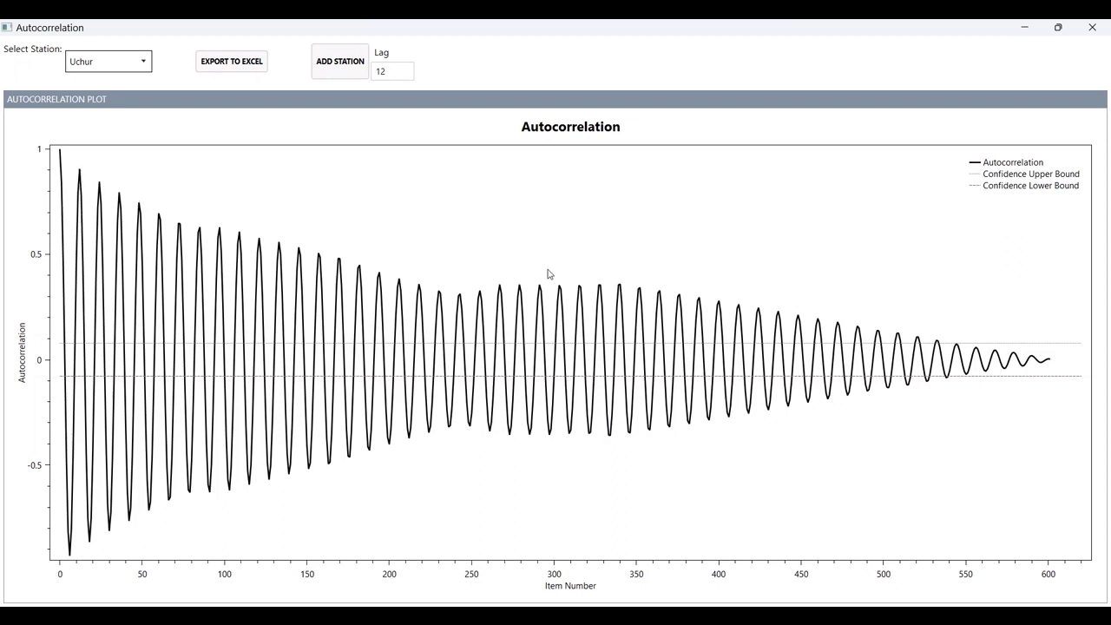
click(80, 173)
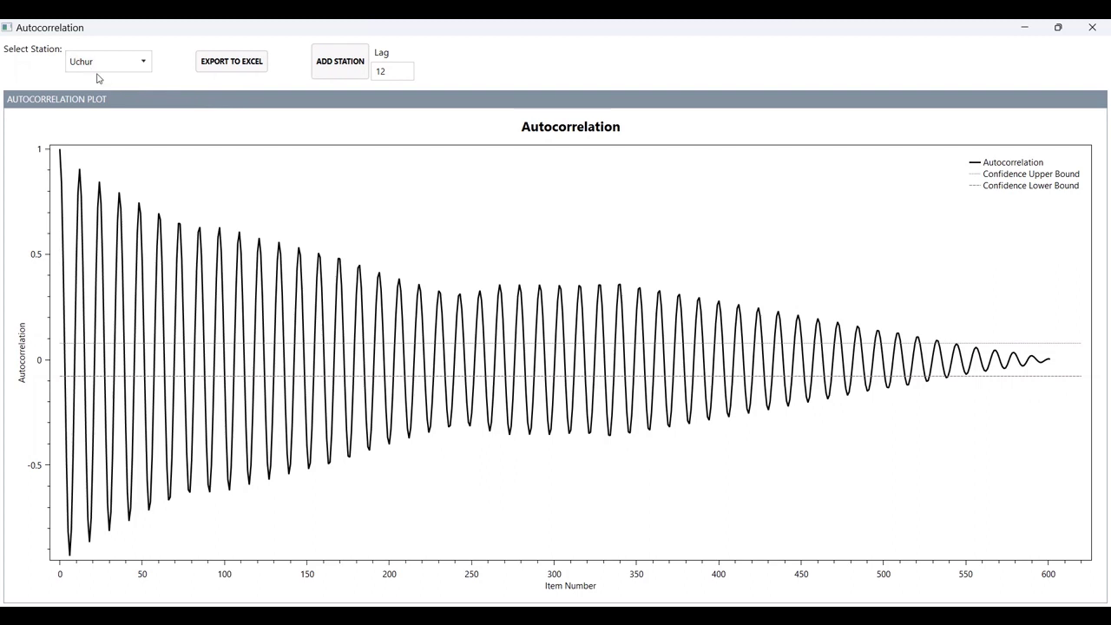
click(341, 69)
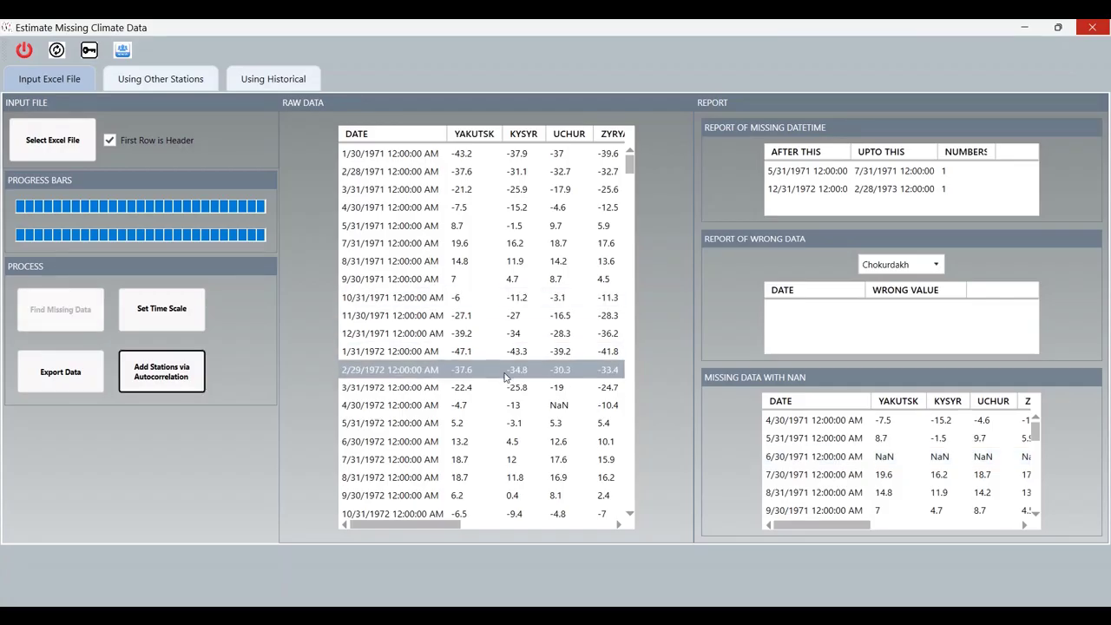
Step: Examine the added UchurACF_12 column in the raw data and the rows of the missing-data table
drag(446, 531, 597, 530)
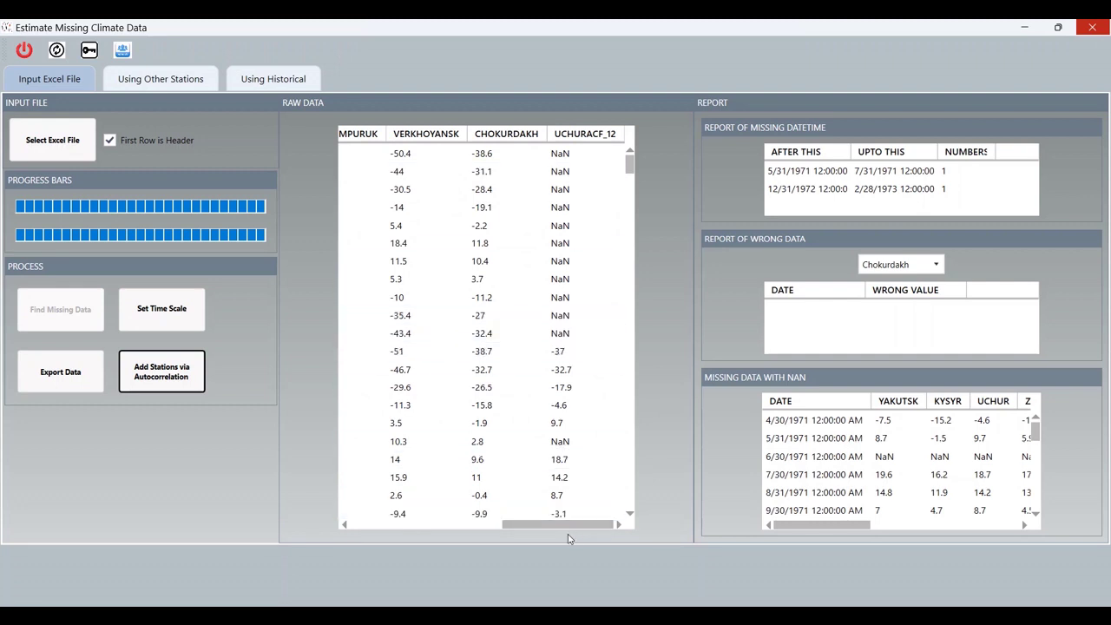
drag(564, 524, 399, 526)
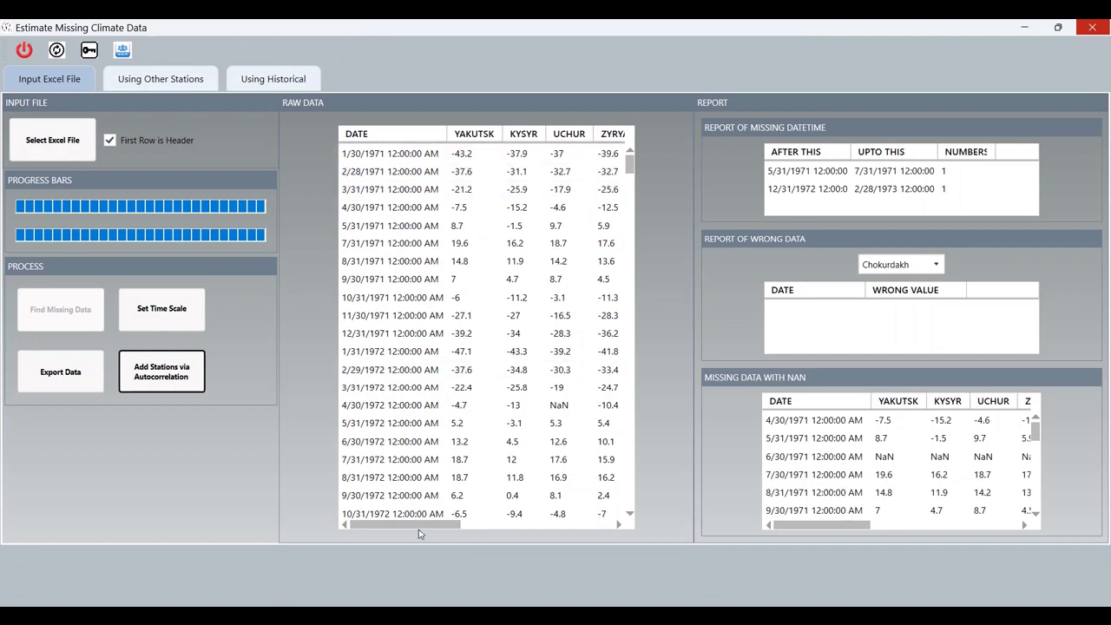
drag(419, 530, 574, 528)
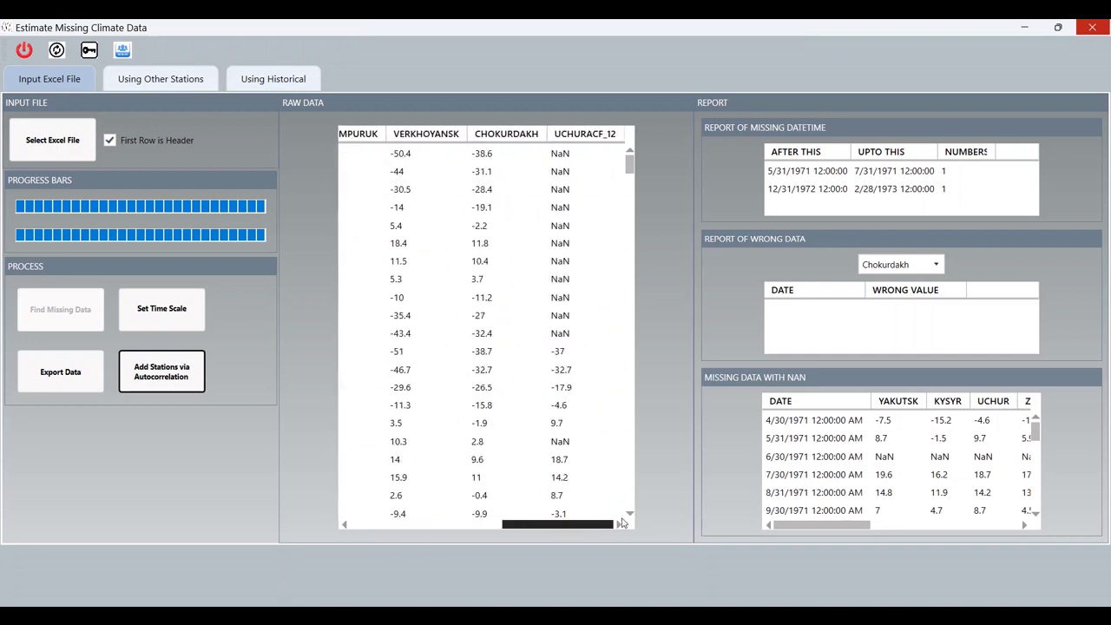
click(850, 464)
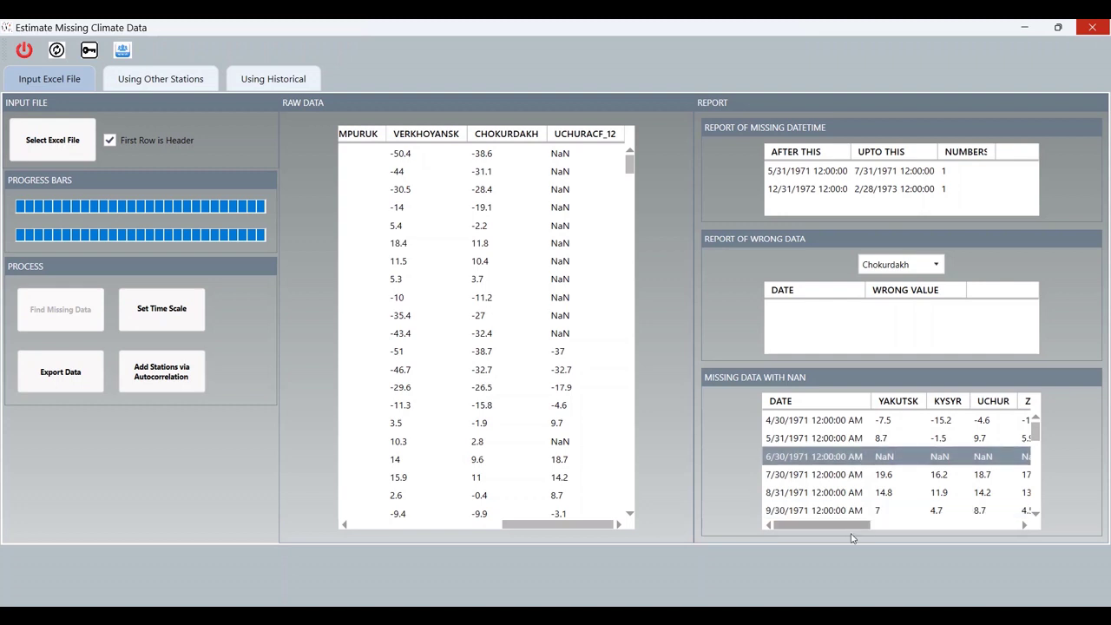
scroll(850, 484, down, 2)
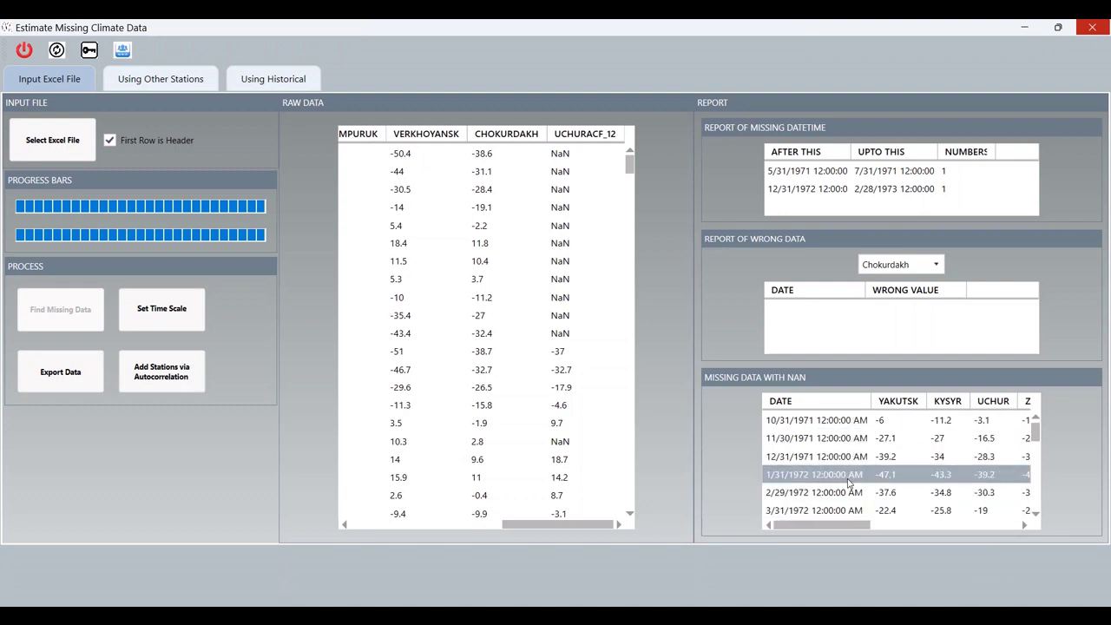
scroll(849, 483, down, 3)
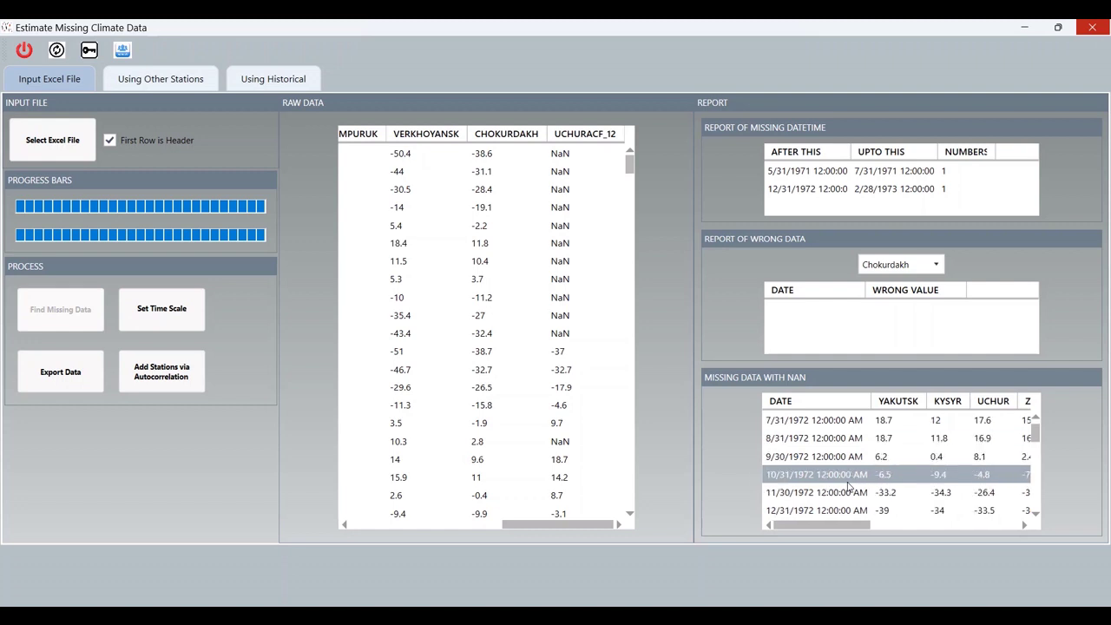
scroll(849, 486, down, 2)
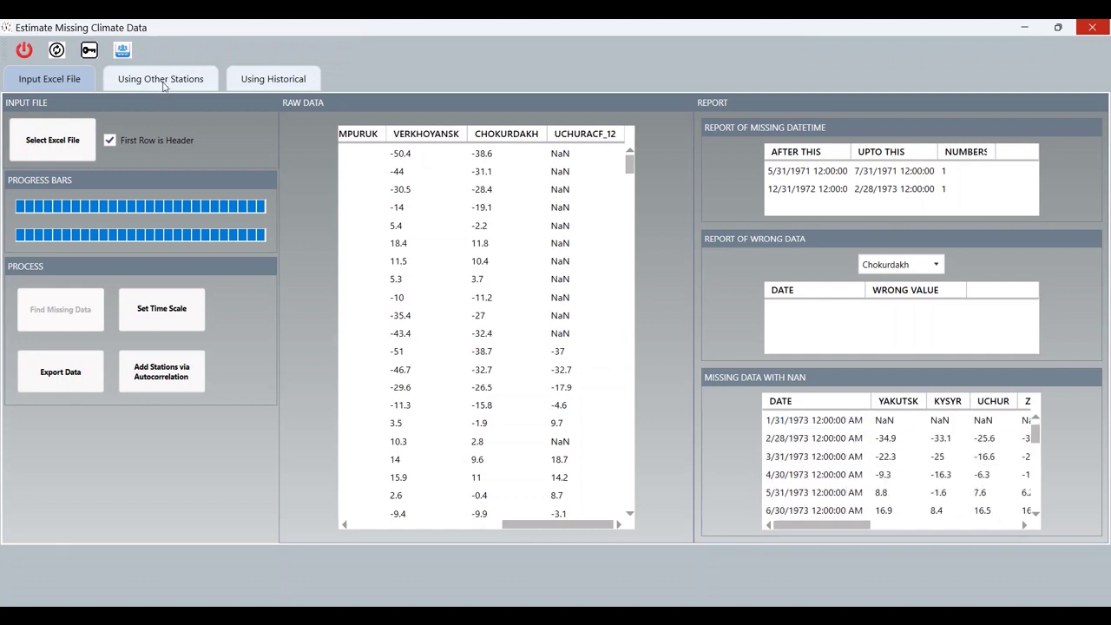
Step: Fill Uchur's missing data by Multiple Linear Regression with UchurACF_12 as the only independent station
click(164, 80)
click(178, 116)
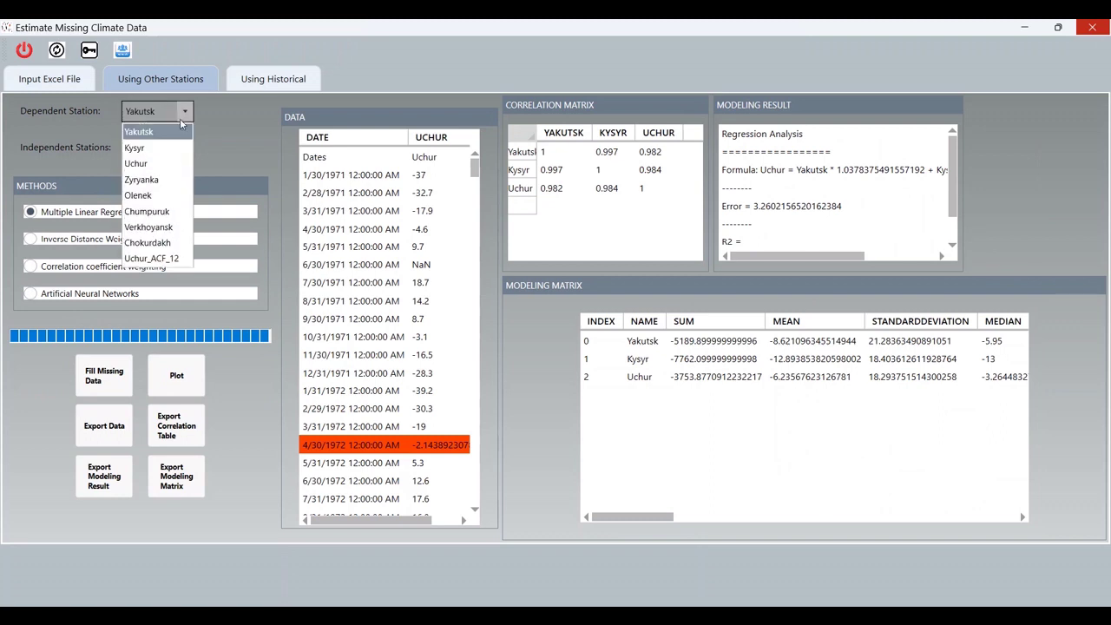
click(144, 163)
click(177, 151)
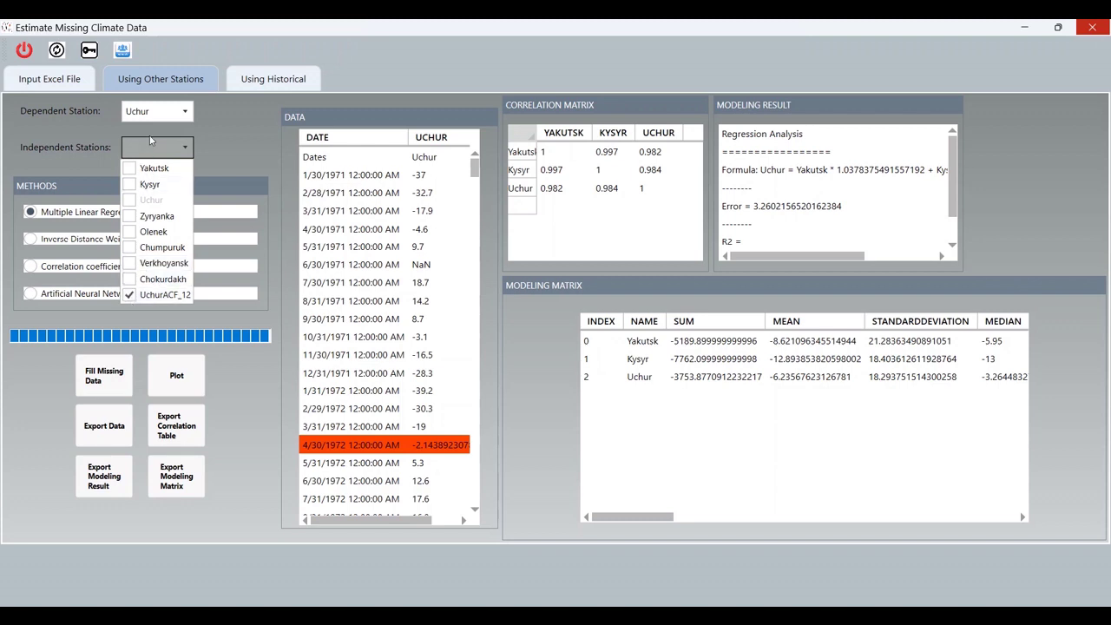
click(243, 391)
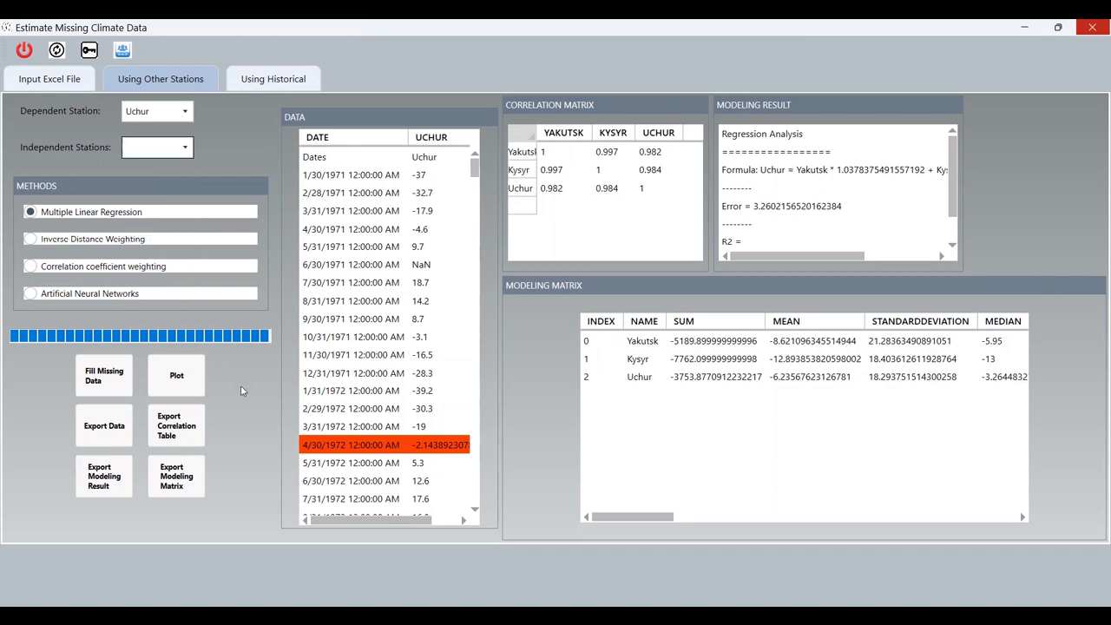
click(113, 379)
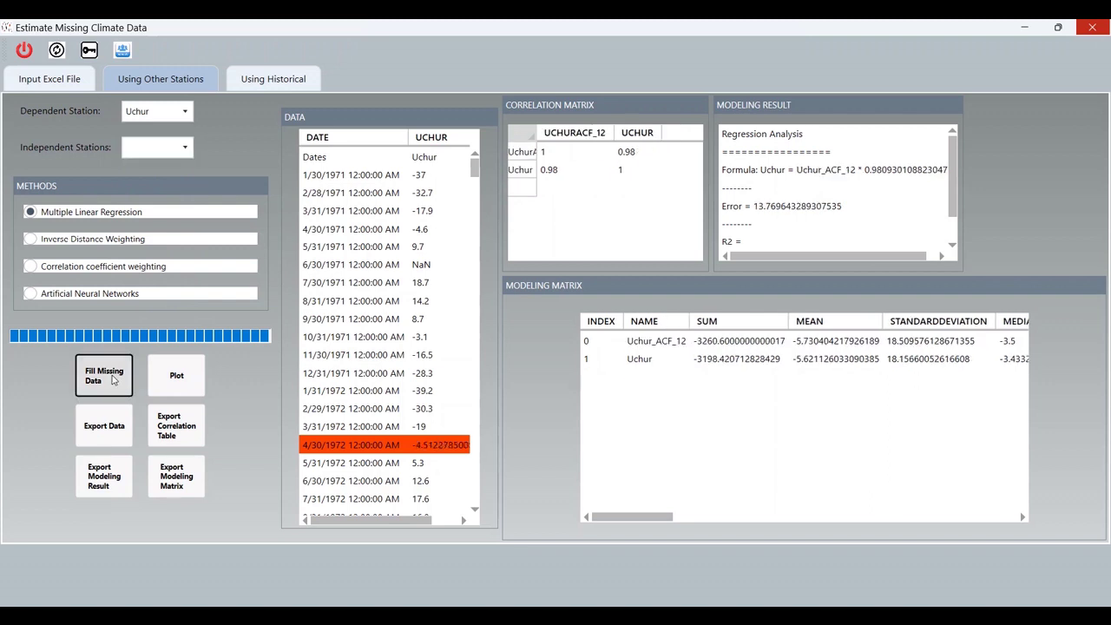
Step: Review the filled Uchur values and their raw versus simulated plot at full size, closing the plot when done
scroll(372, 386, down, 3)
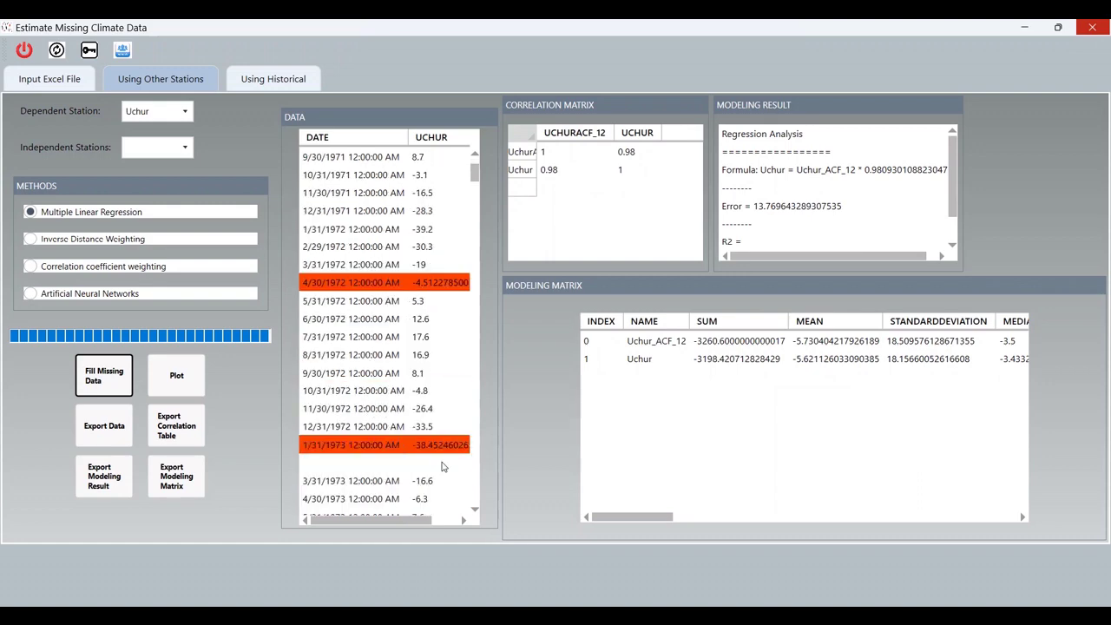
click(177, 375)
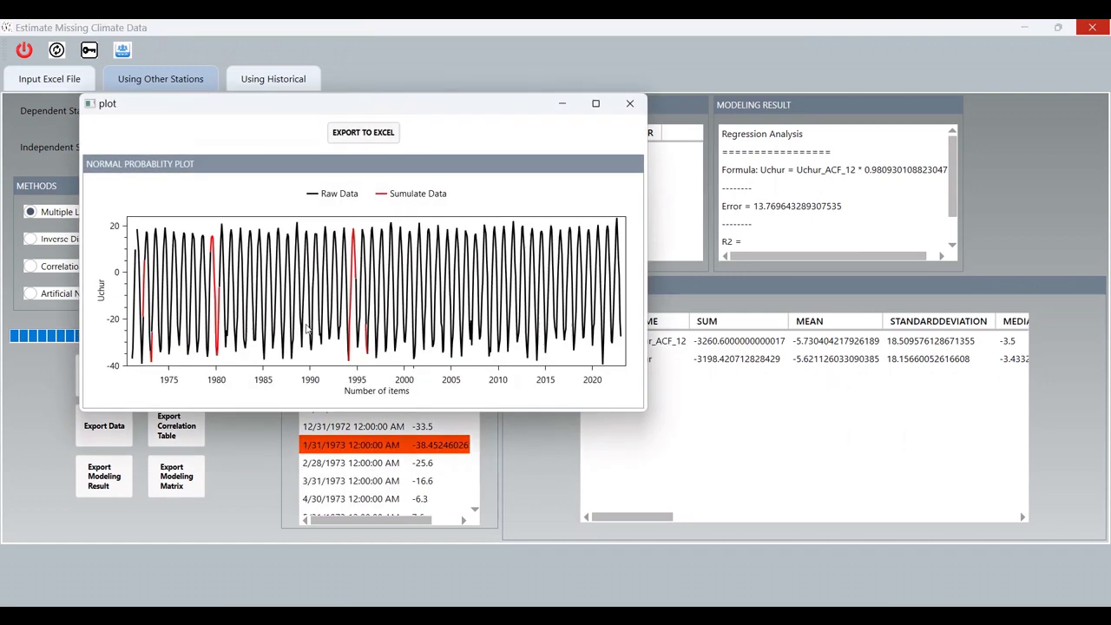
click(595, 104)
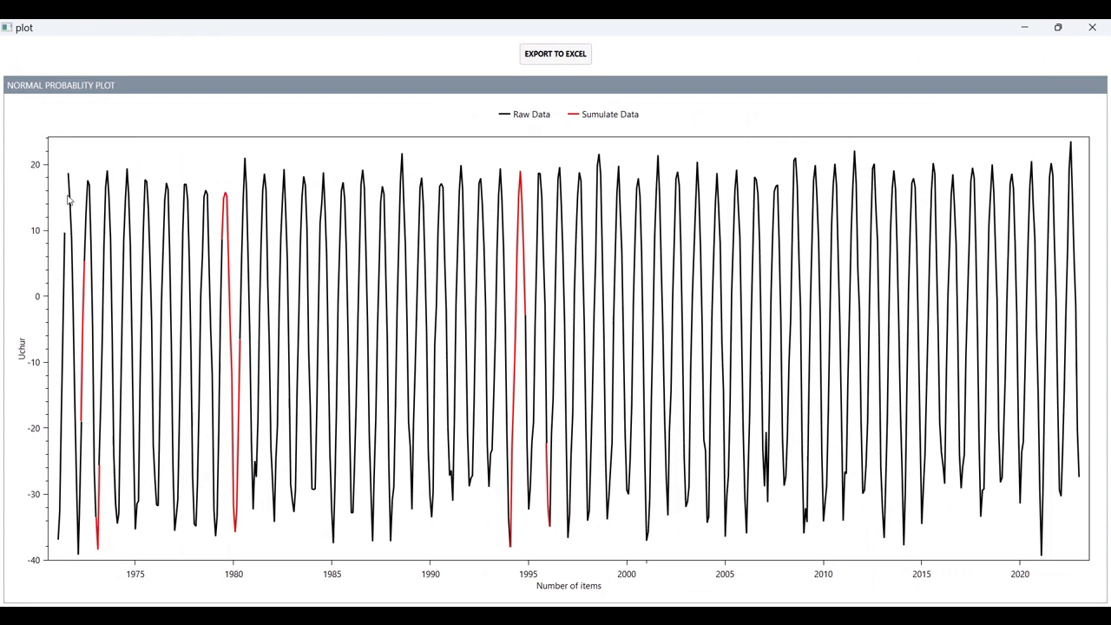
click(1102, 31)
Step: Examine the NaN records in the input file's missing-data table, including the UchurACF_12 column
click(45, 80)
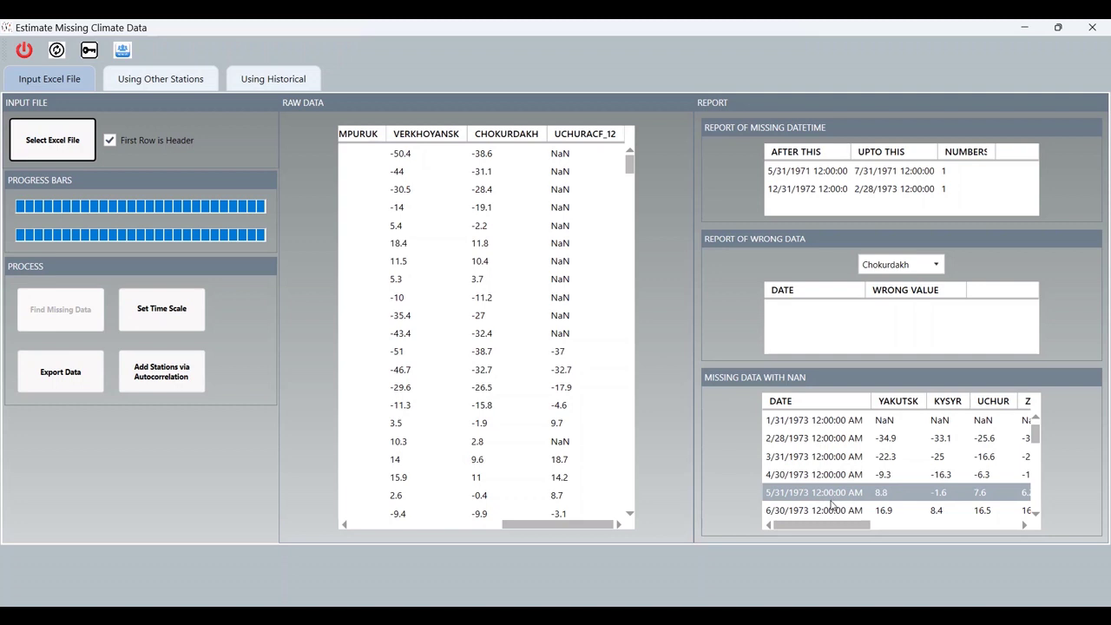
scroll(847, 469, down, 1)
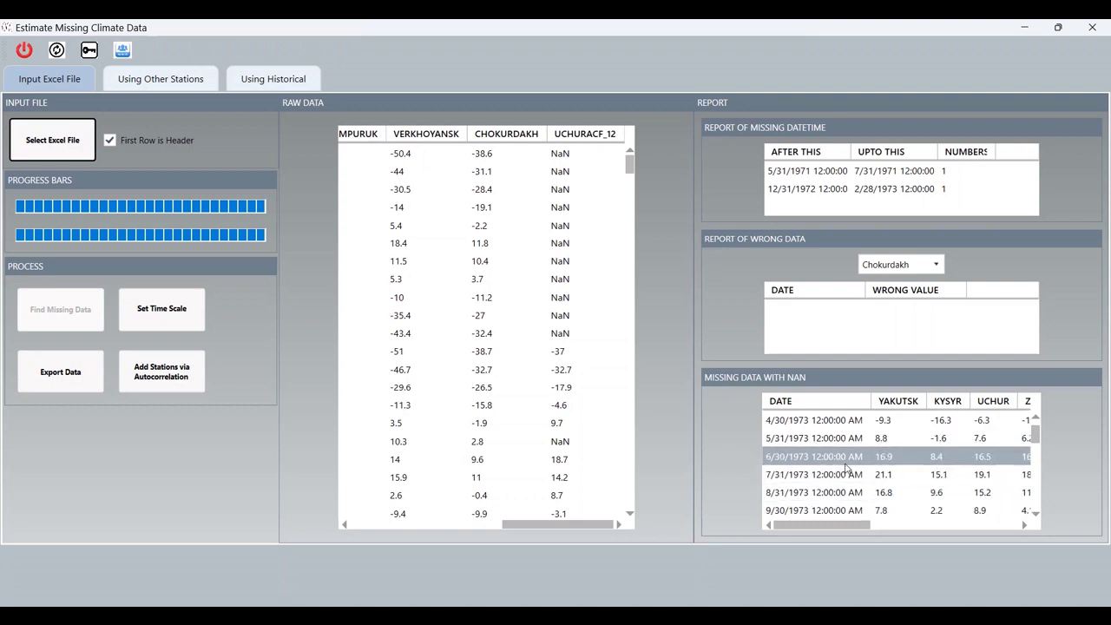
scroll(846, 469, up, 1)
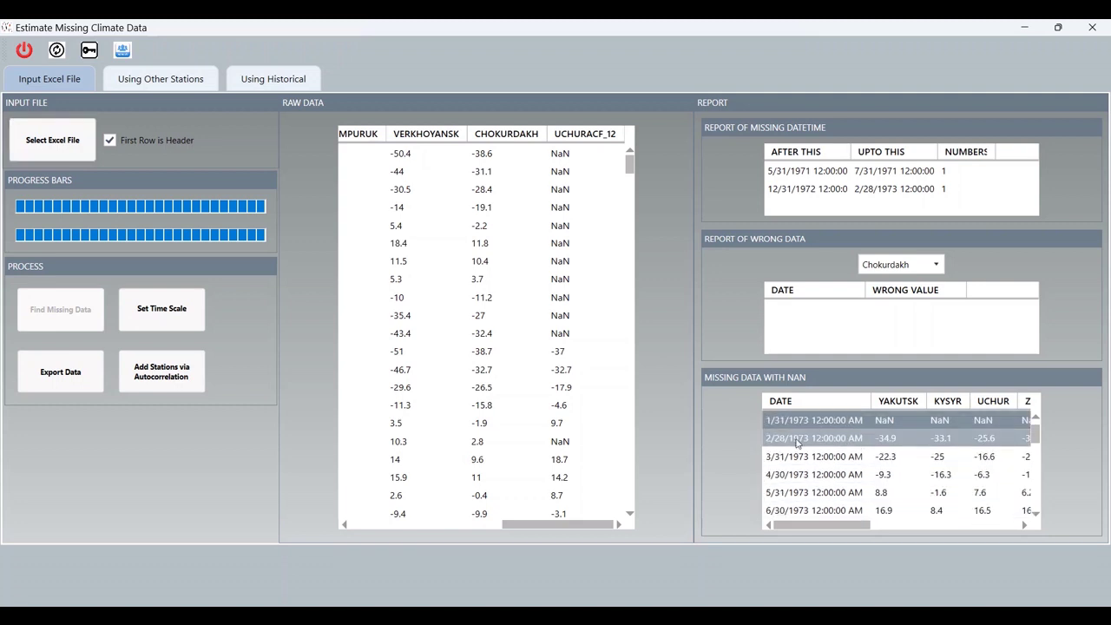
scroll(886, 486, up, 1)
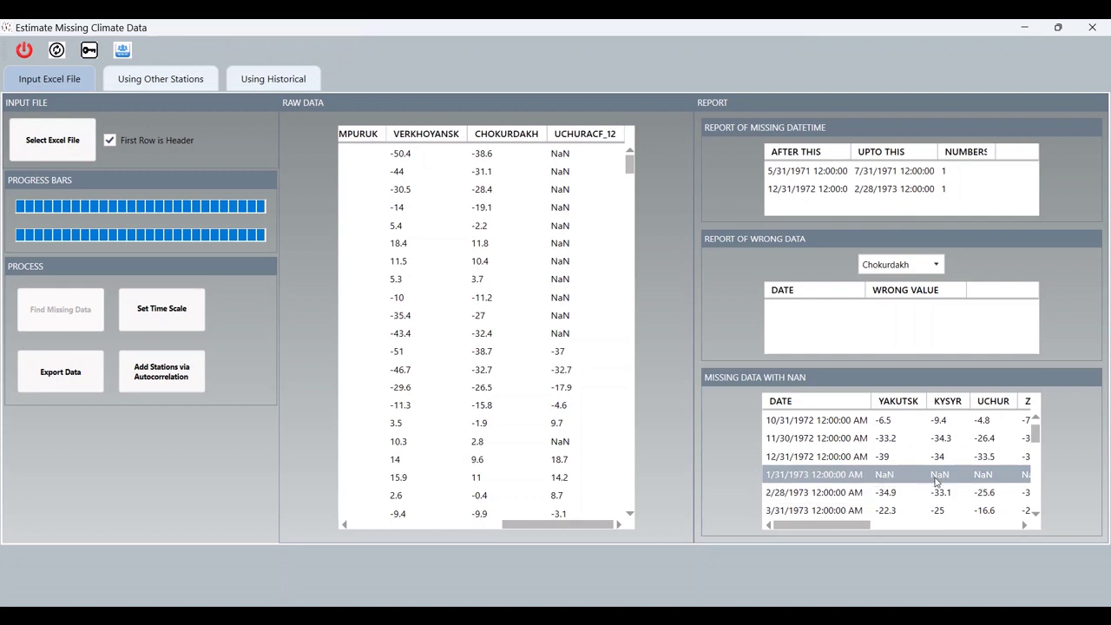
drag(853, 526, 812, 543)
scroll(868, 468, up, 7)
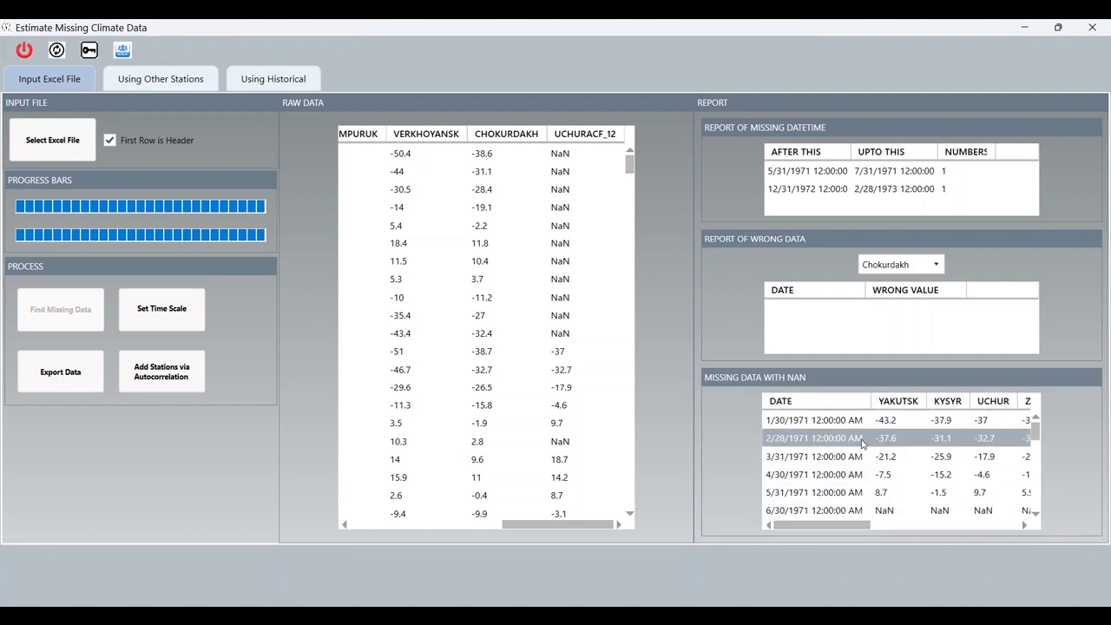
drag(825, 526, 972, 526)
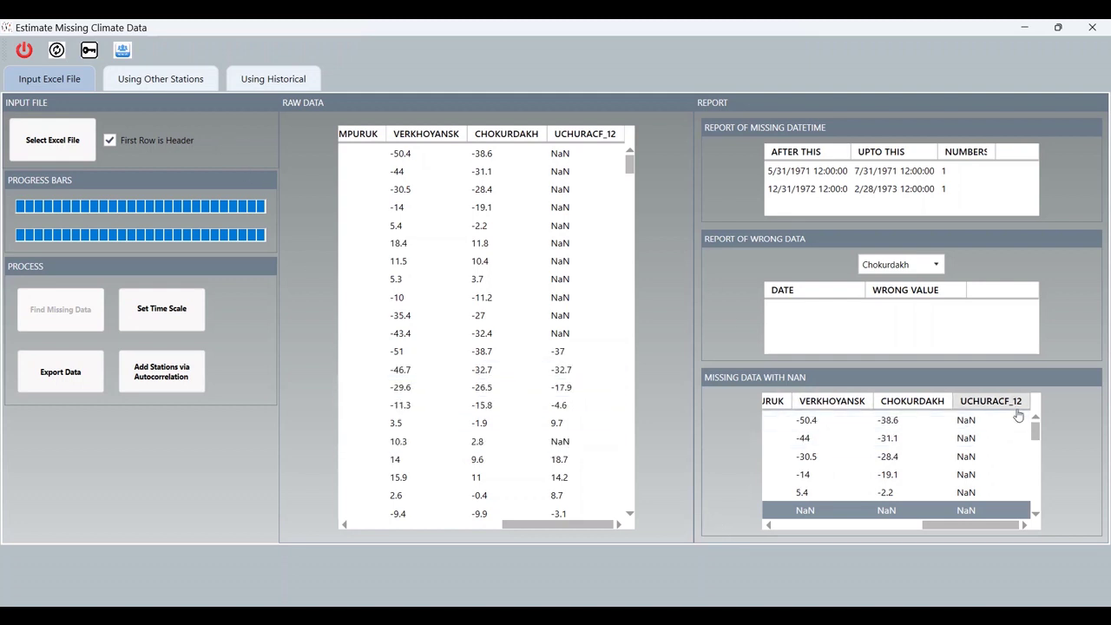
Step: Fill Yakutsk's missing data from its own history with Next Observation Carried Backward at lag 12
click(267, 83)
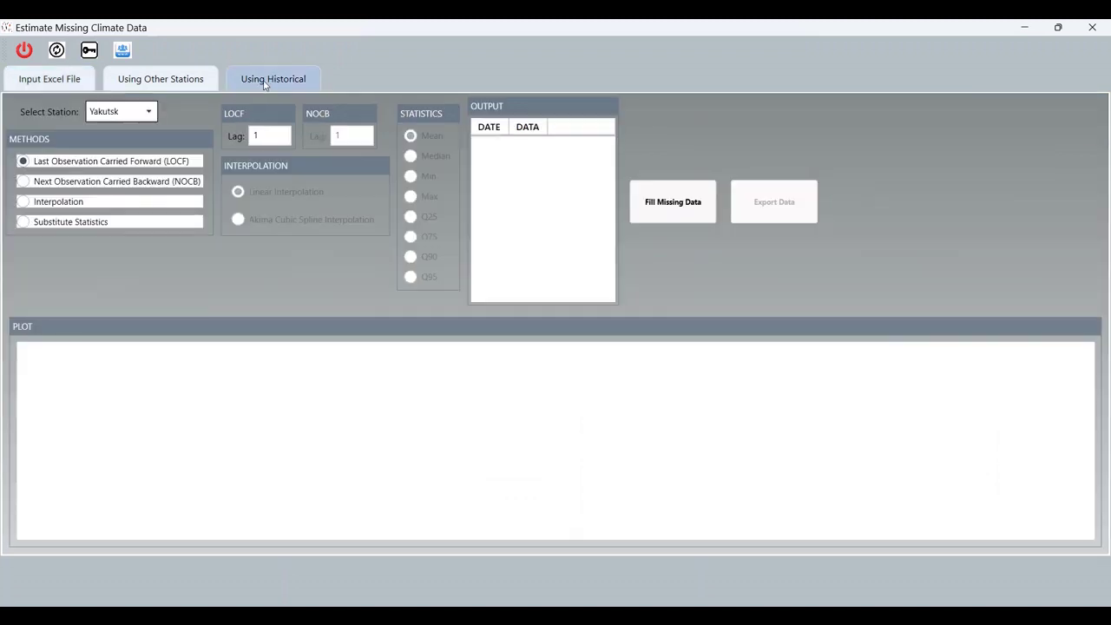
click(25, 184)
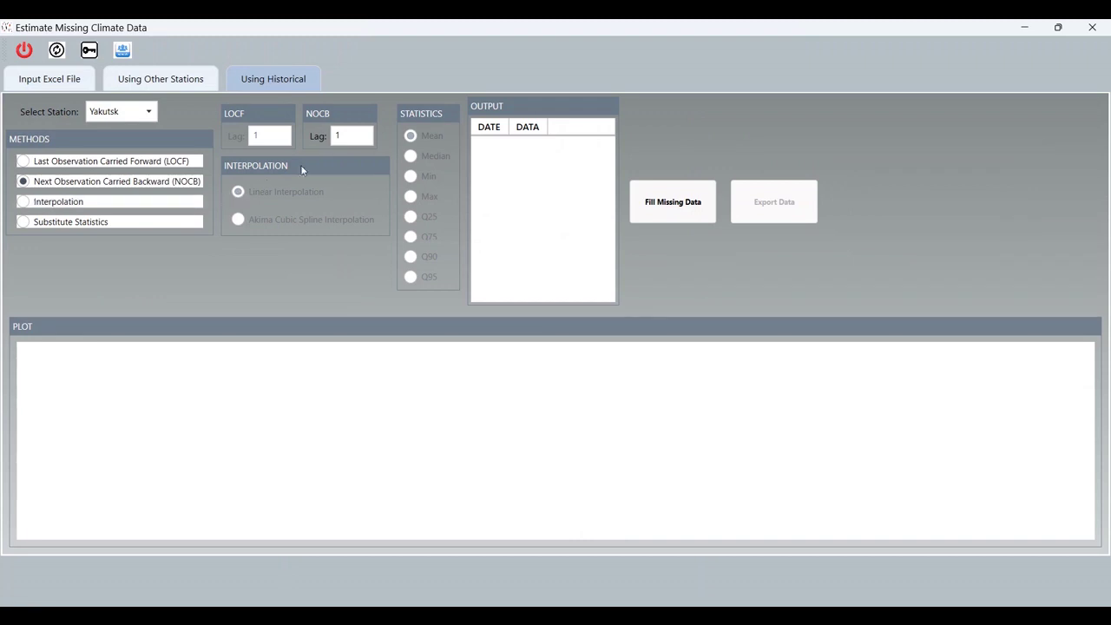
click(350, 136)
text(2)
click(684, 207)
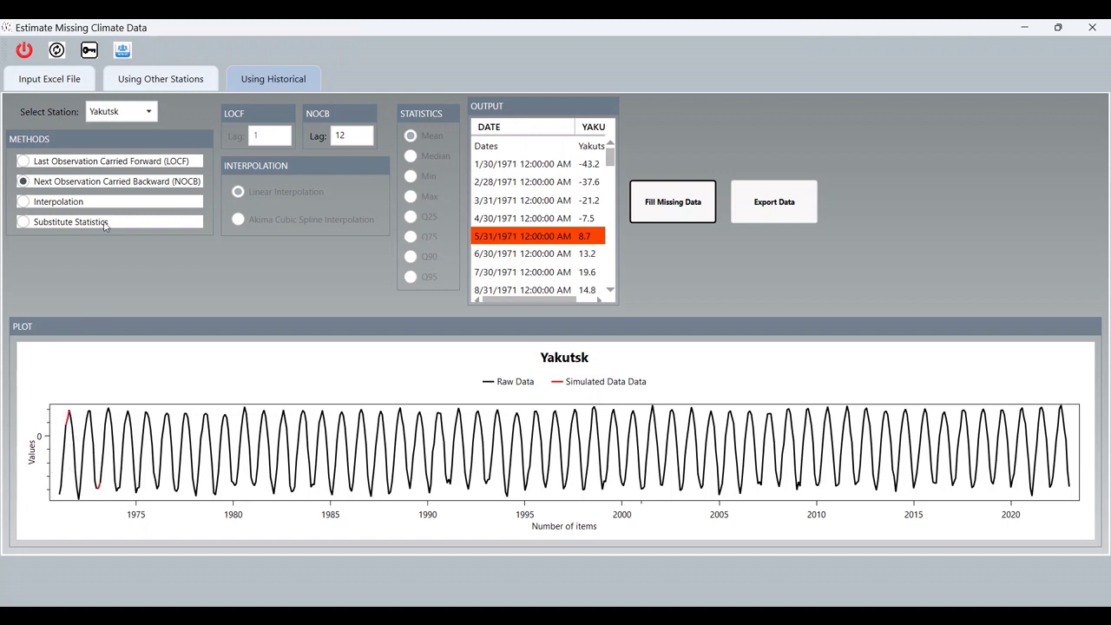
Step: Fill Uchur's missing data from its own history with Next Observation Carried Backward at lag 12
click(145, 118)
click(102, 163)
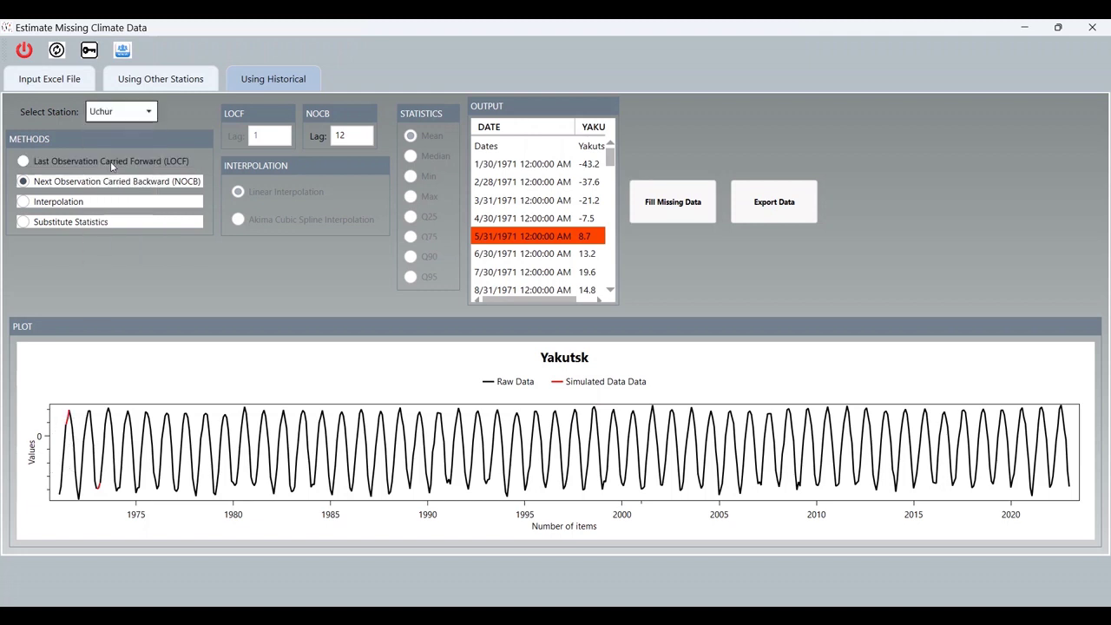
click(681, 201)
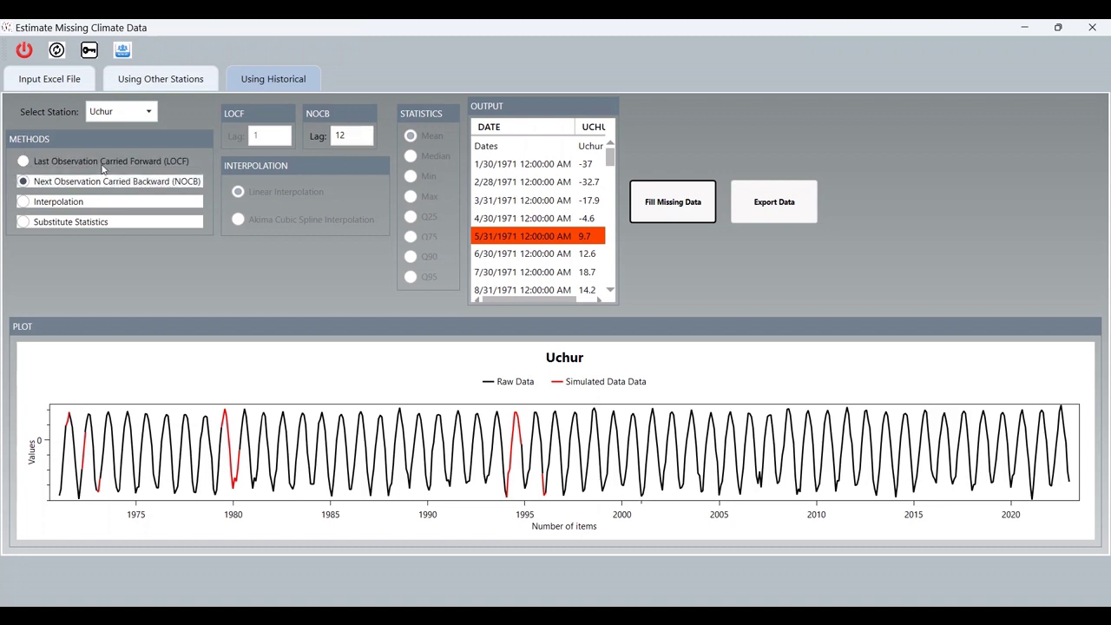
Step: Fill Chumpuruk's missing data with Last Observation Carried Forward at lag 1
click(152, 161)
click(277, 136)
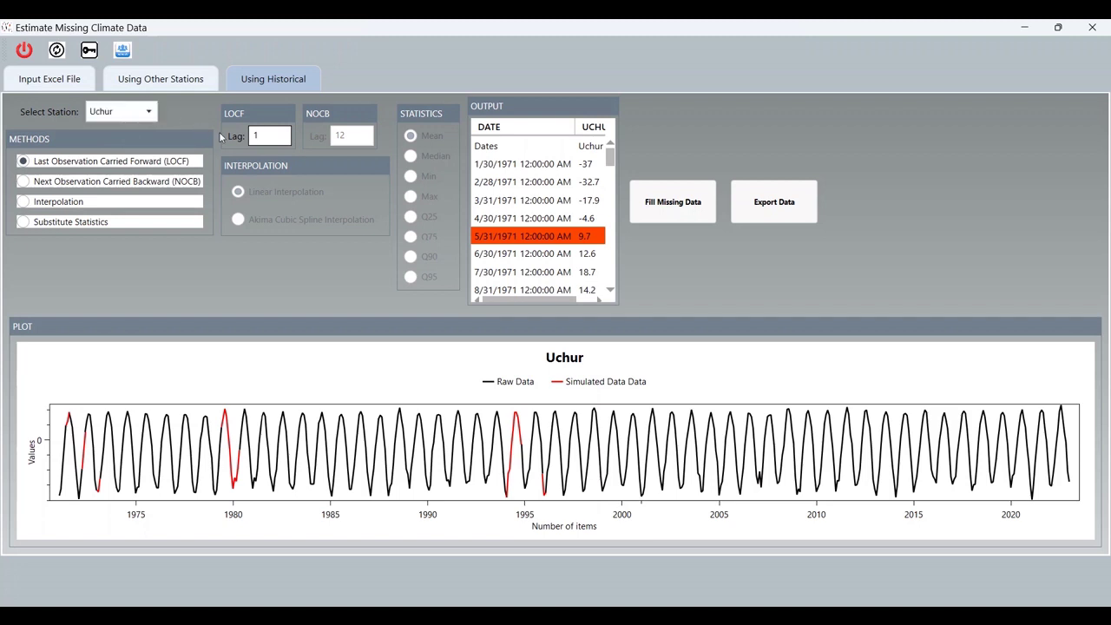
click(150, 114)
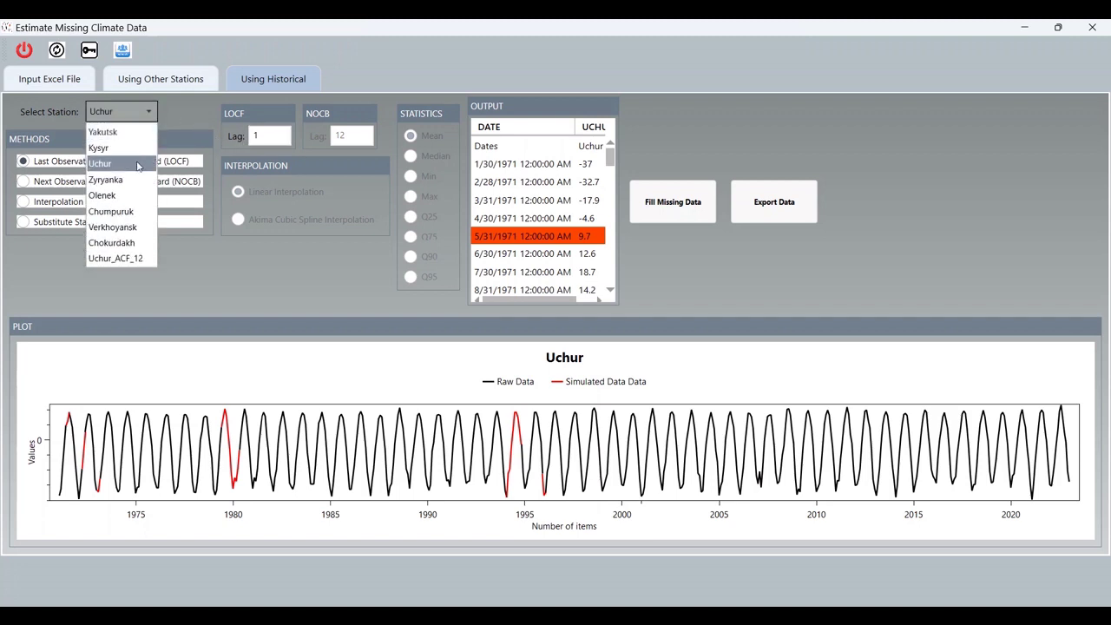
click(127, 220)
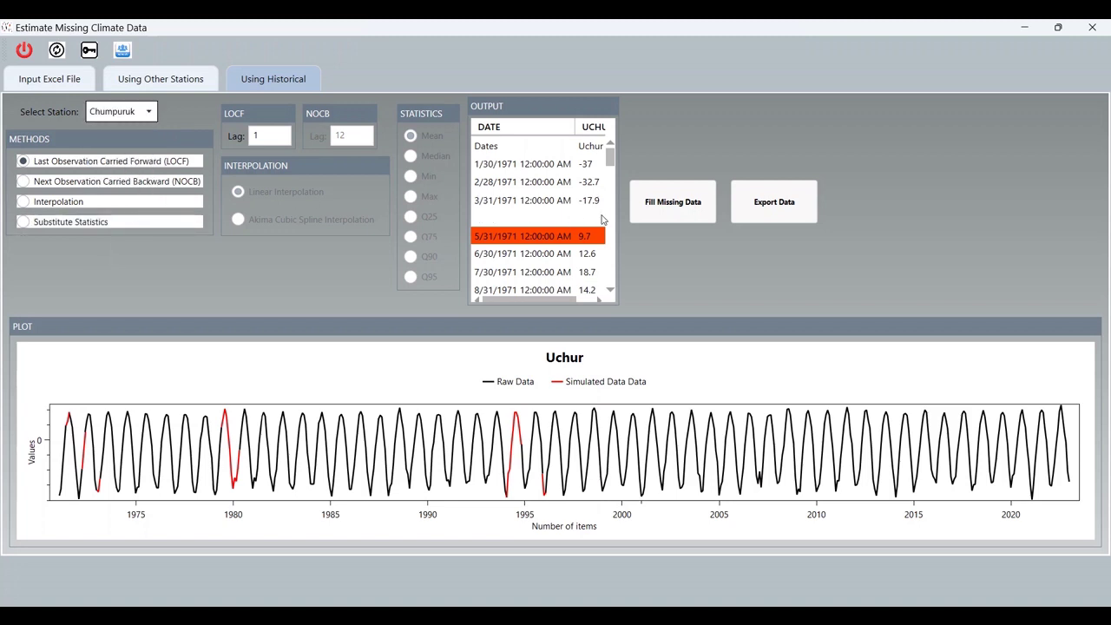
click(673, 211)
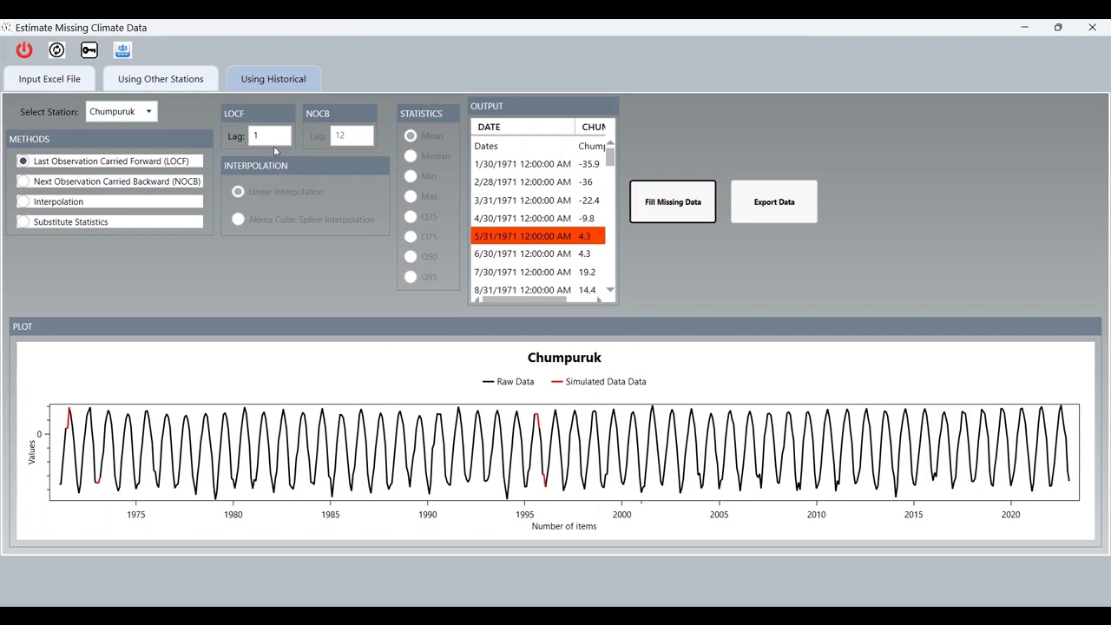
Step: Set the LOCF lag to 12 and fill Chumpuruk's missing data again
click(269, 136)
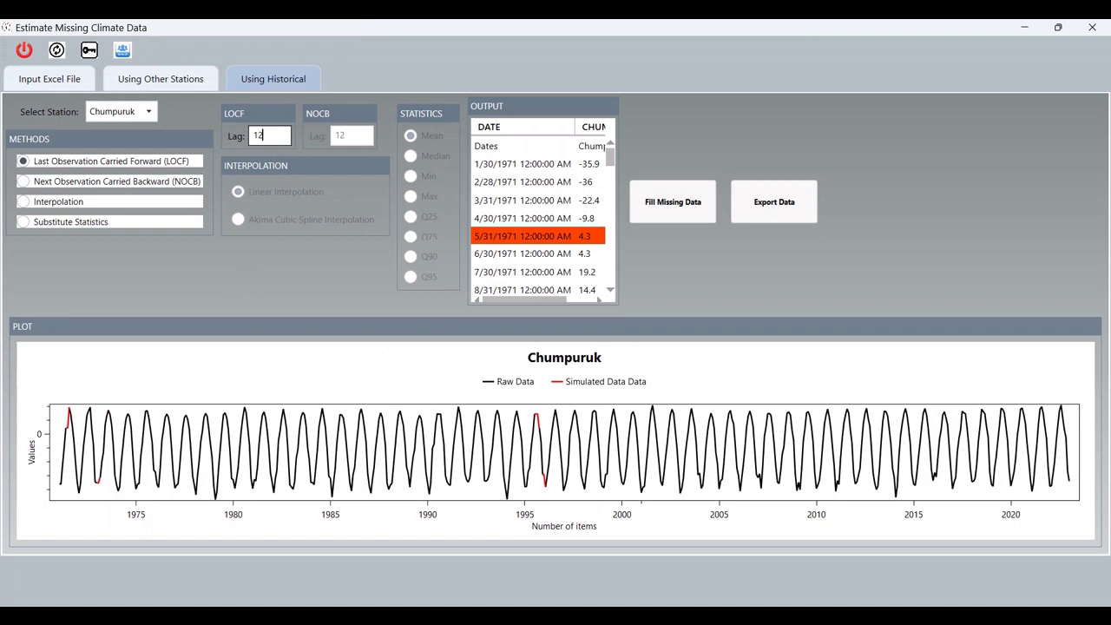
click(647, 196)
click(689, 206)
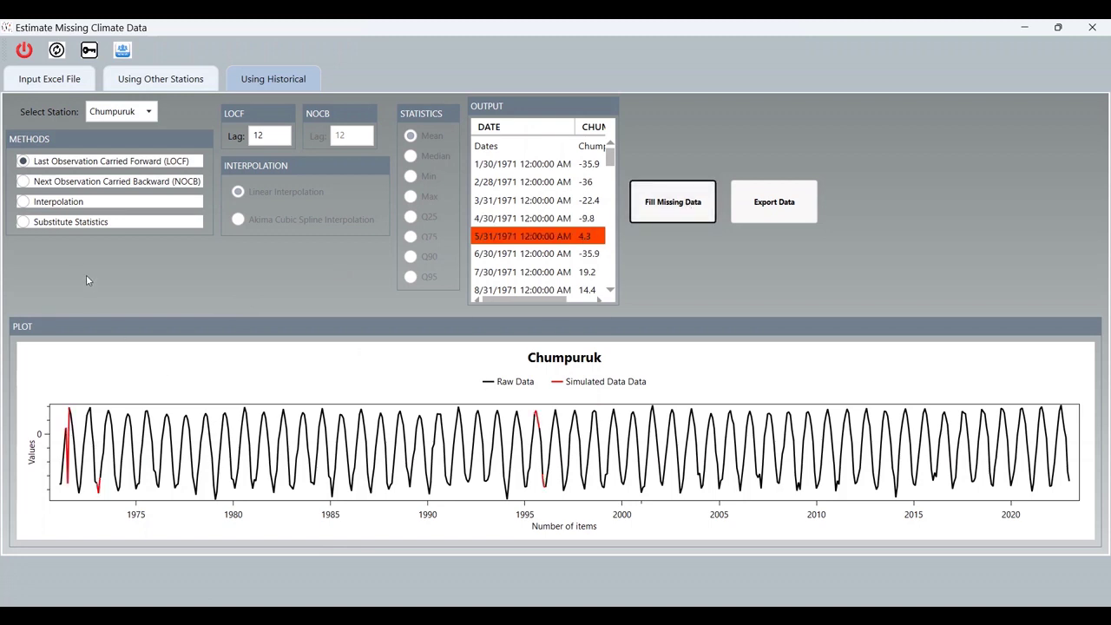
Step: Fill Chumpuruk's missing data by Linear Interpolation, followed by Akima Cubic Spline Interpolation
click(51, 205)
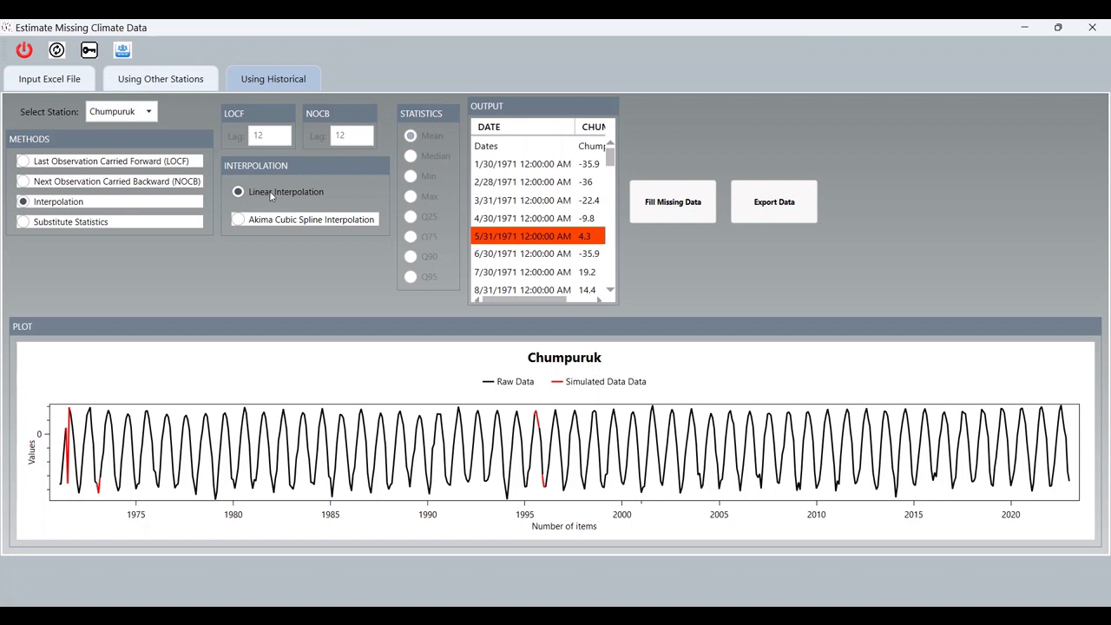
click(675, 208)
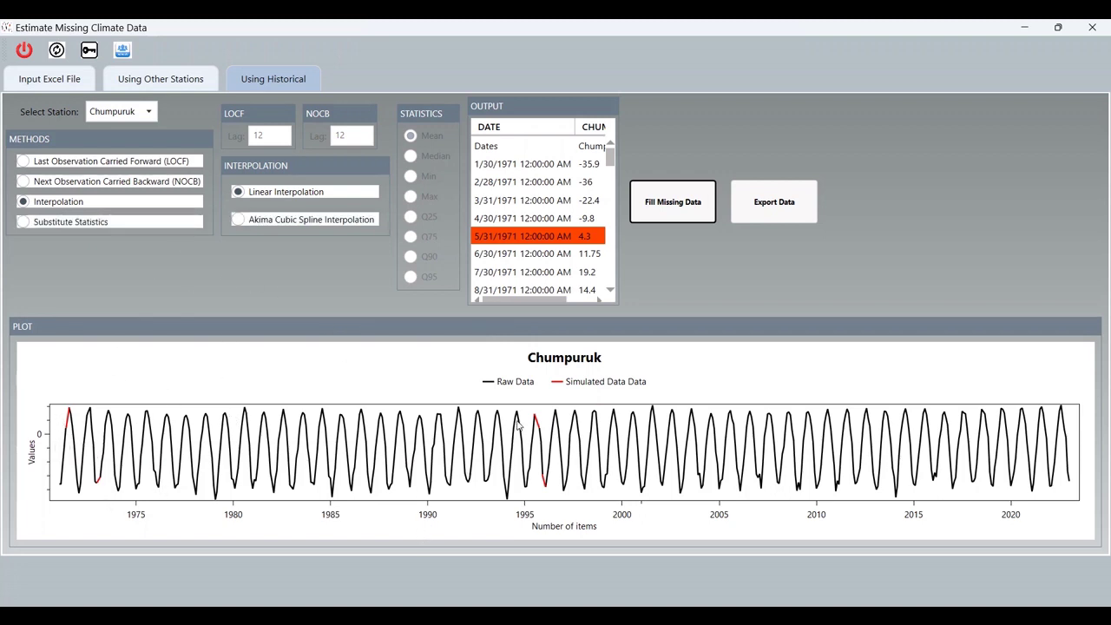
click(240, 222)
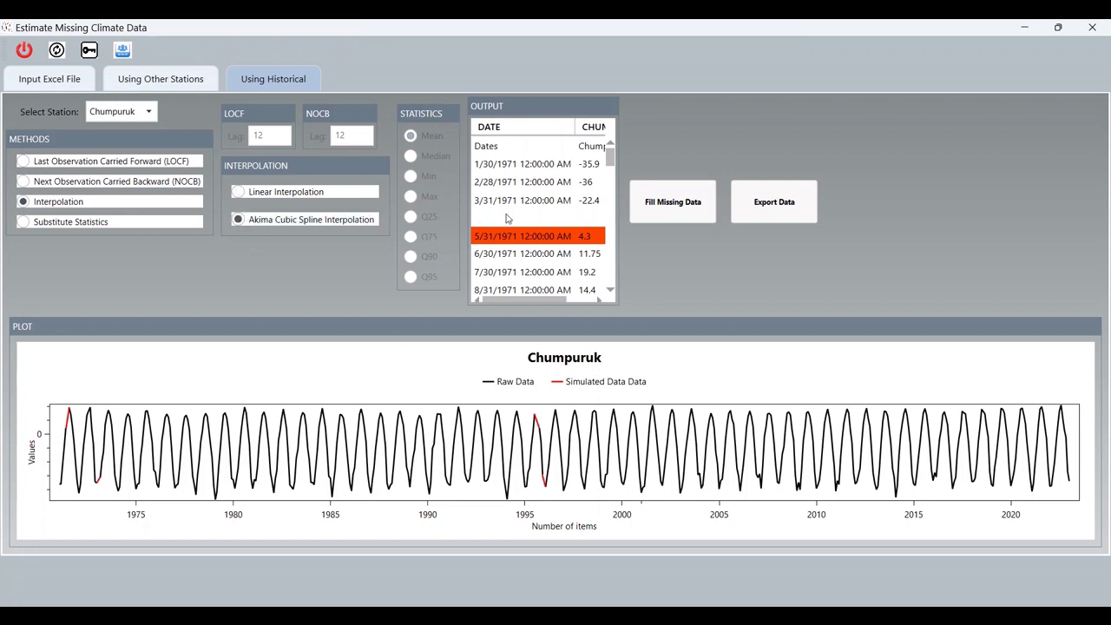
click(664, 201)
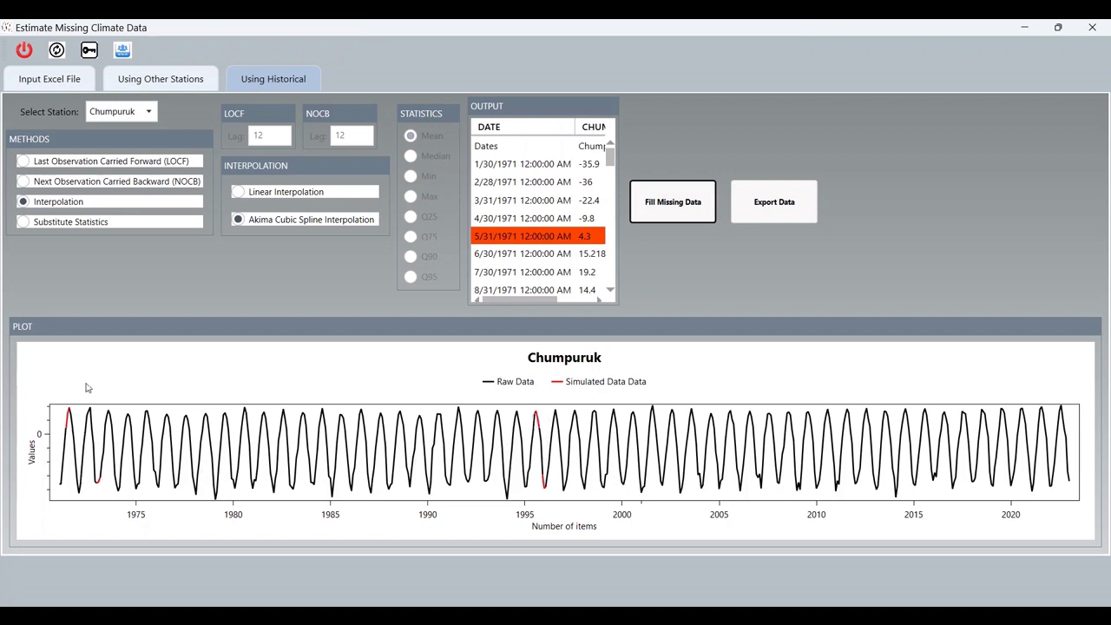
Step: Fill Chumpuruk's missing data by substituting statistics, first with the Mean and then with Q25
click(56, 221)
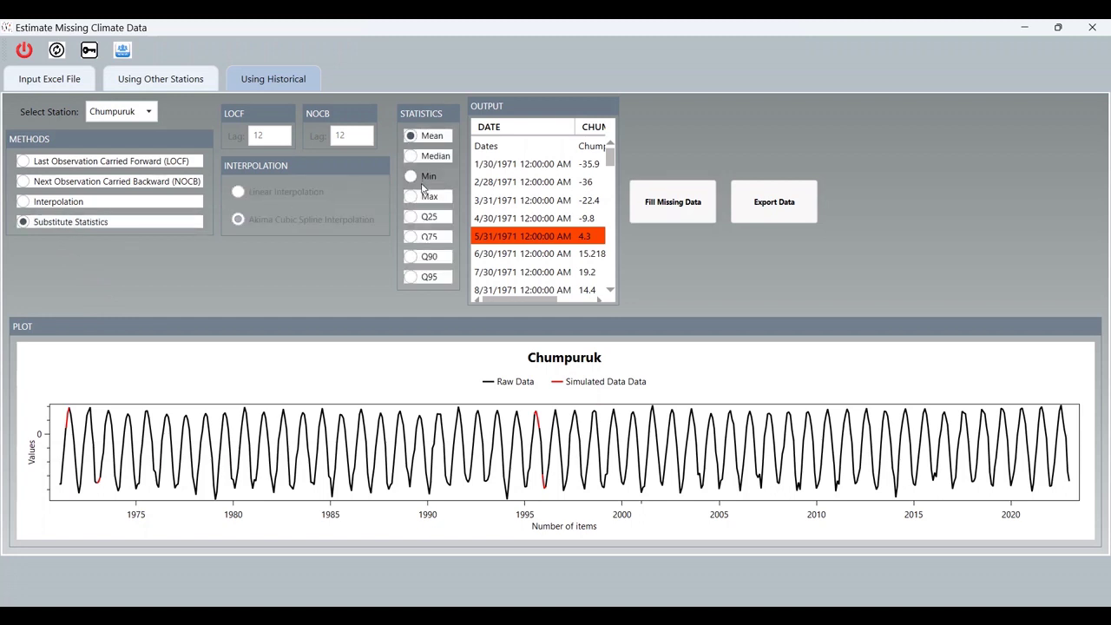
click(657, 201)
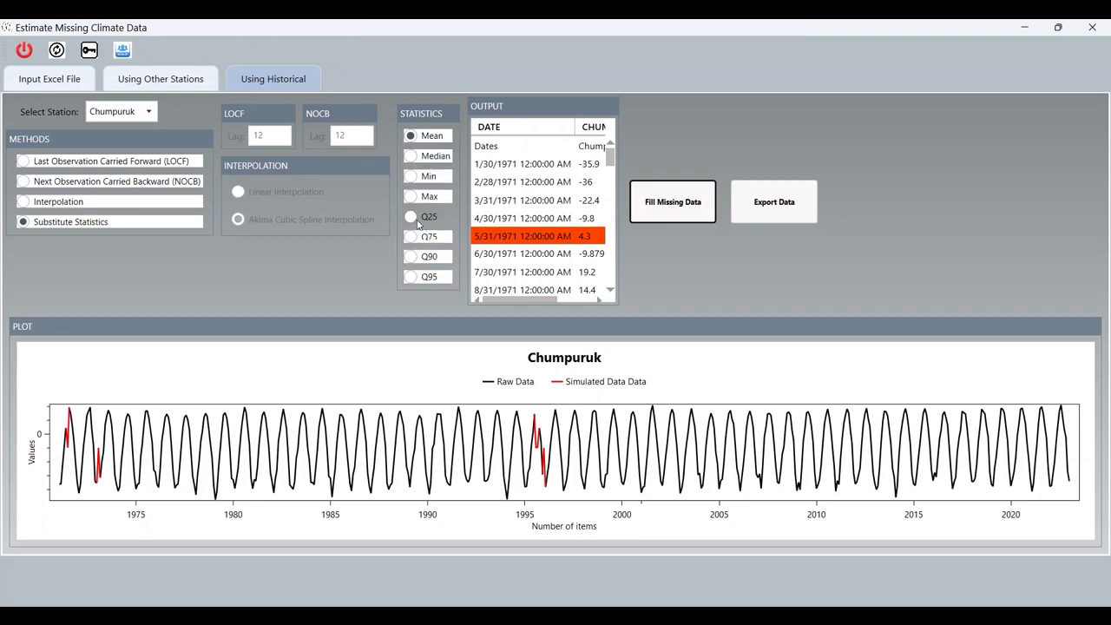
click(411, 218)
click(639, 214)
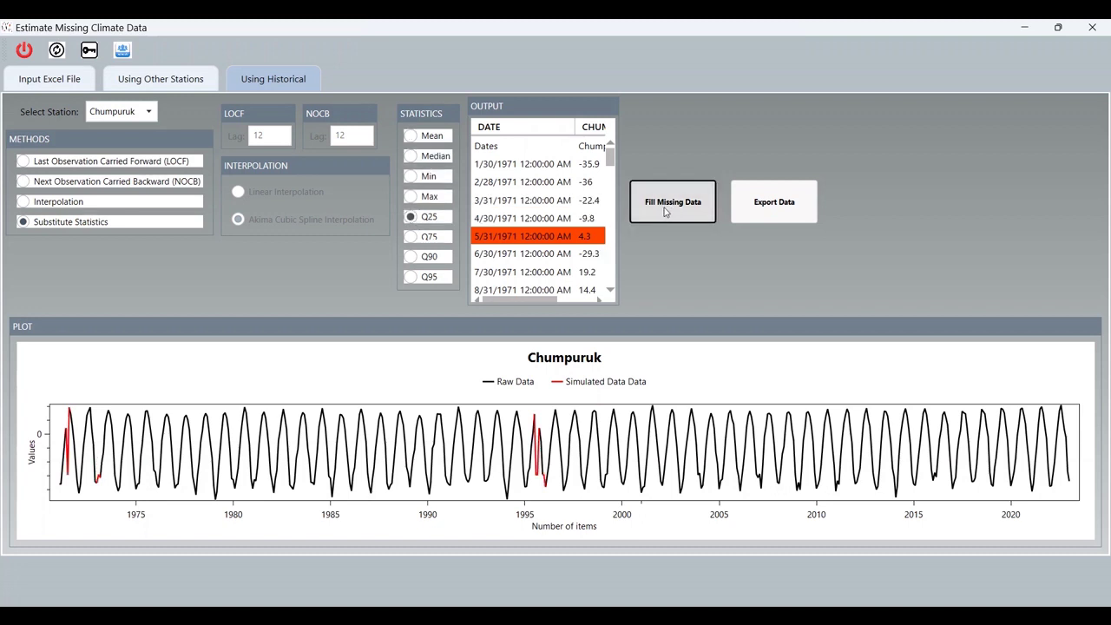
Step: Repeat the substitute-statistics fill for Chumpuruk with Q75, Q90 and Q95 in turn
click(412, 236)
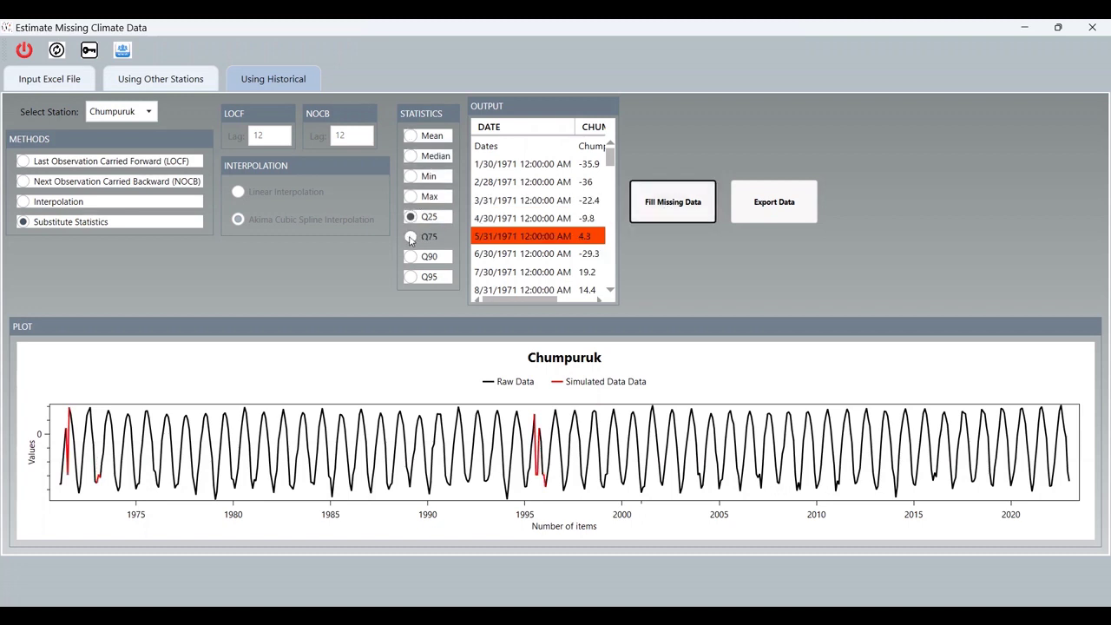
click(664, 195)
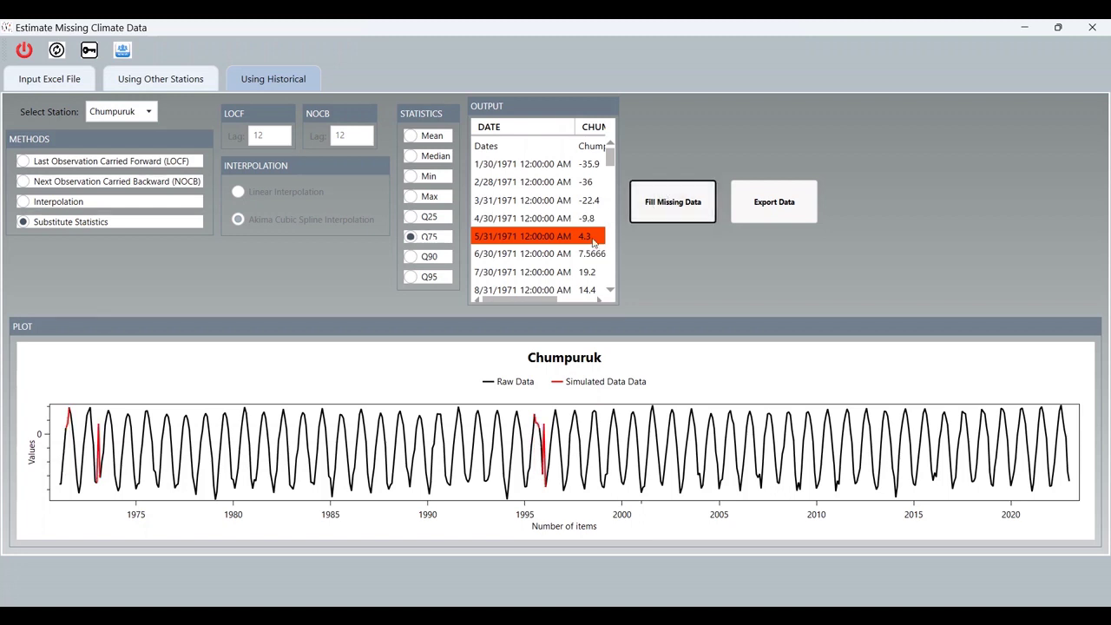
click(412, 256)
click(672, 201)
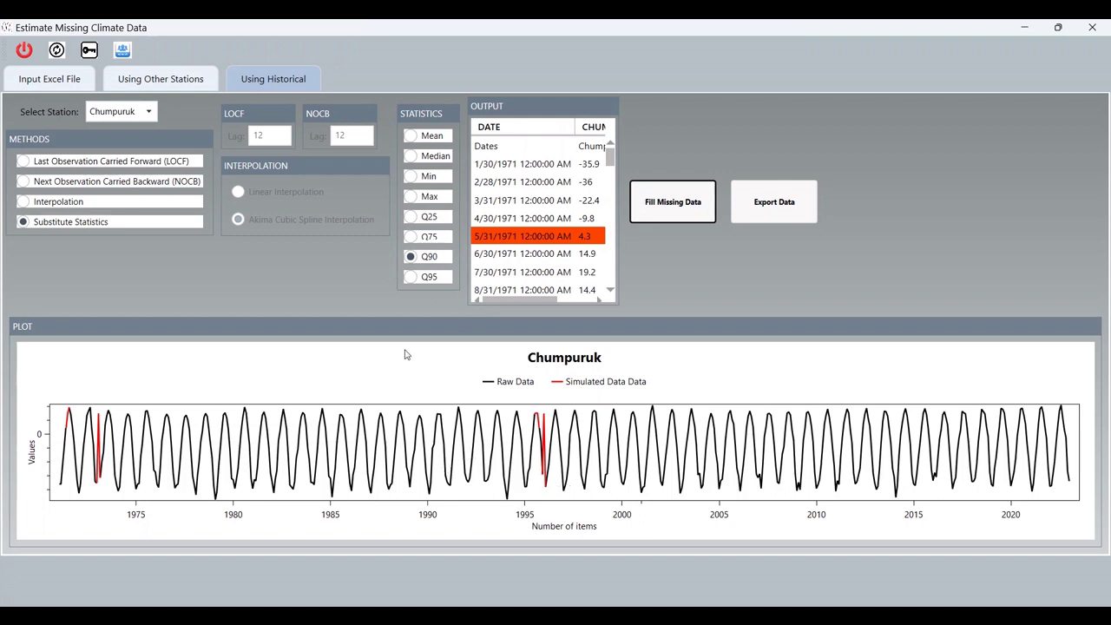
click(411, 276)
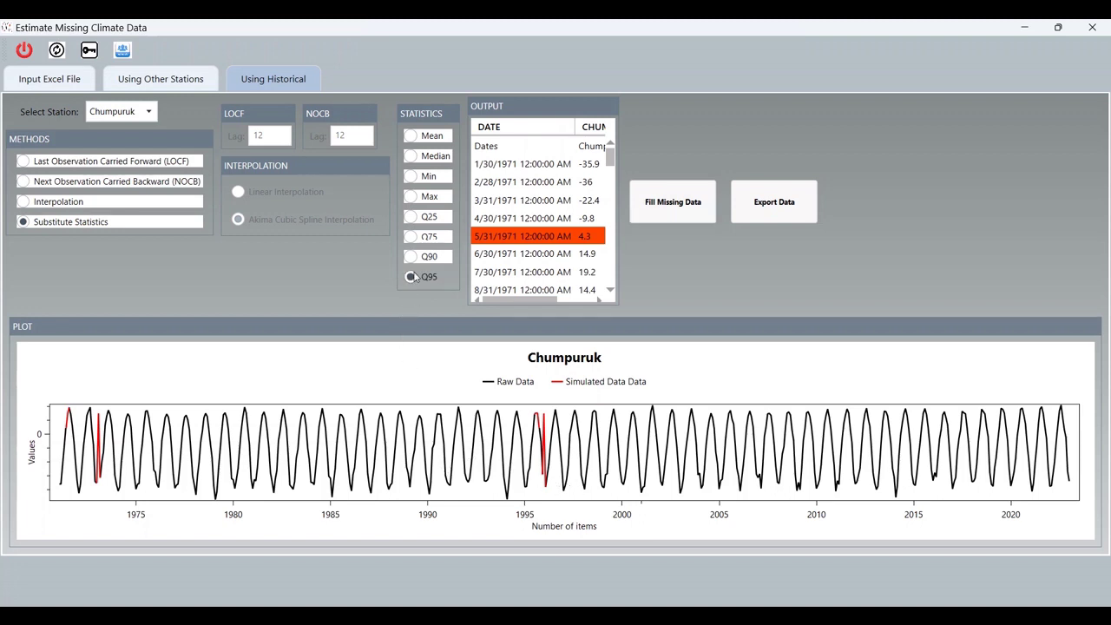
click(684, 203)
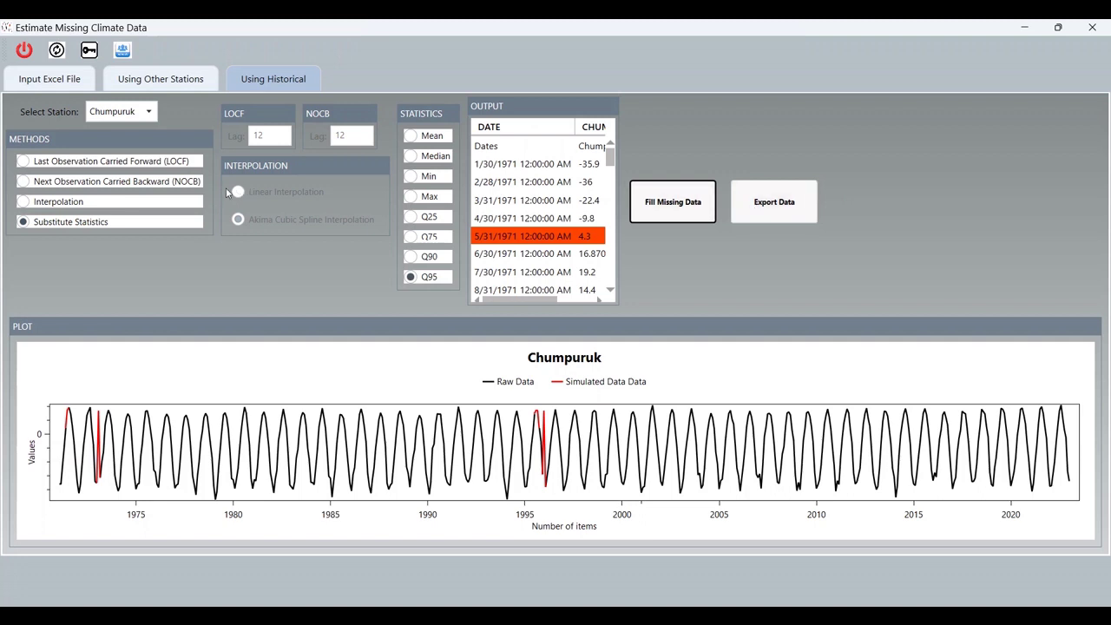
Step: Fill Chumpuruk's missing data with Next Observation Carried Backward at lag 12 and export the result to Excel
click(130, 181)
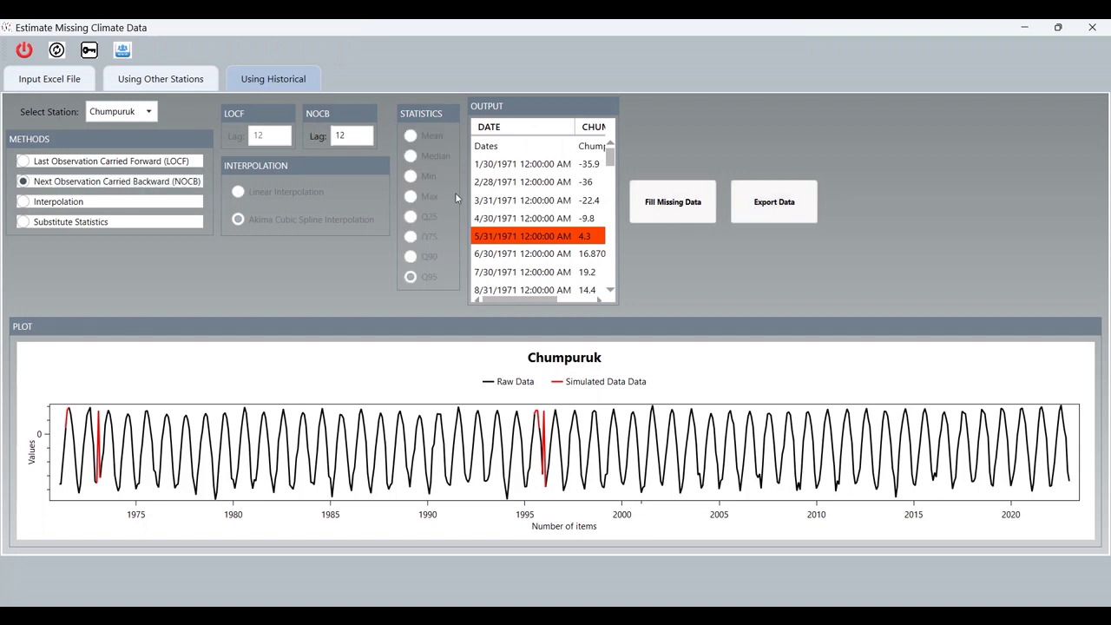
click(705, 212)
click(773, 207)
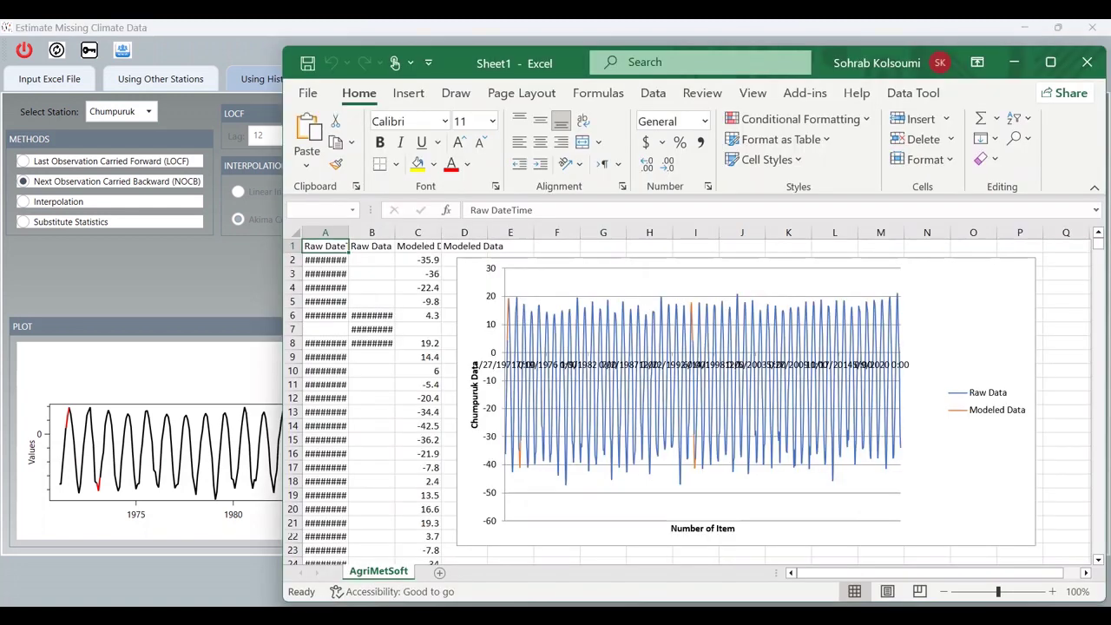
Step: View the exported Chumpuruk workbook full screen with its raw versus modeled chart widened to about column U, and close the workbook
click(1051, 62)
click(712, 326)
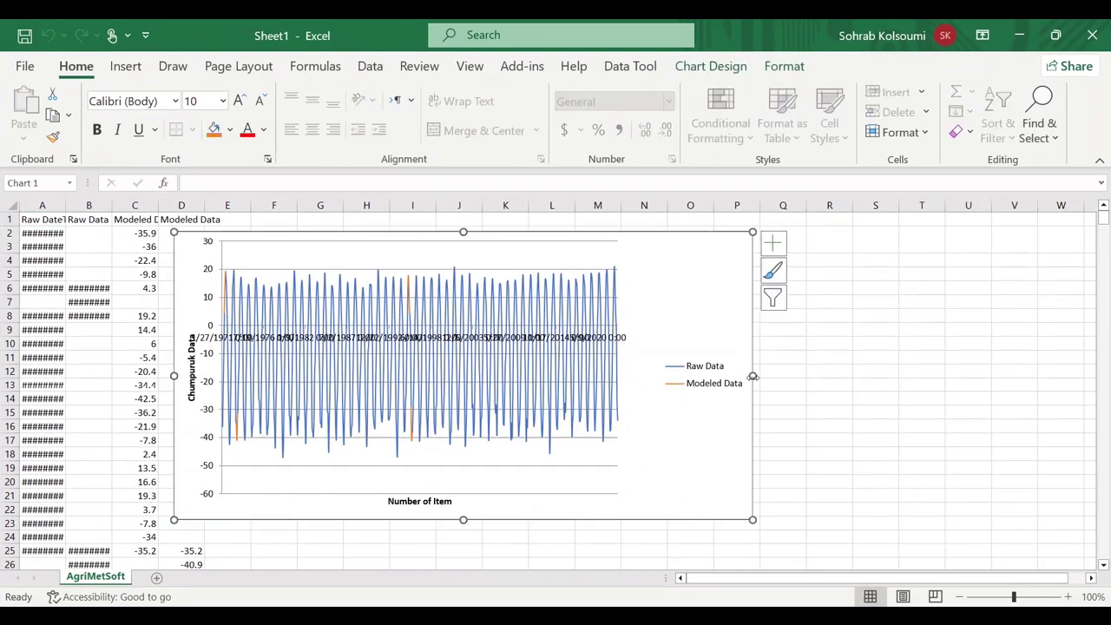
drag(752, 376, 955, 369)
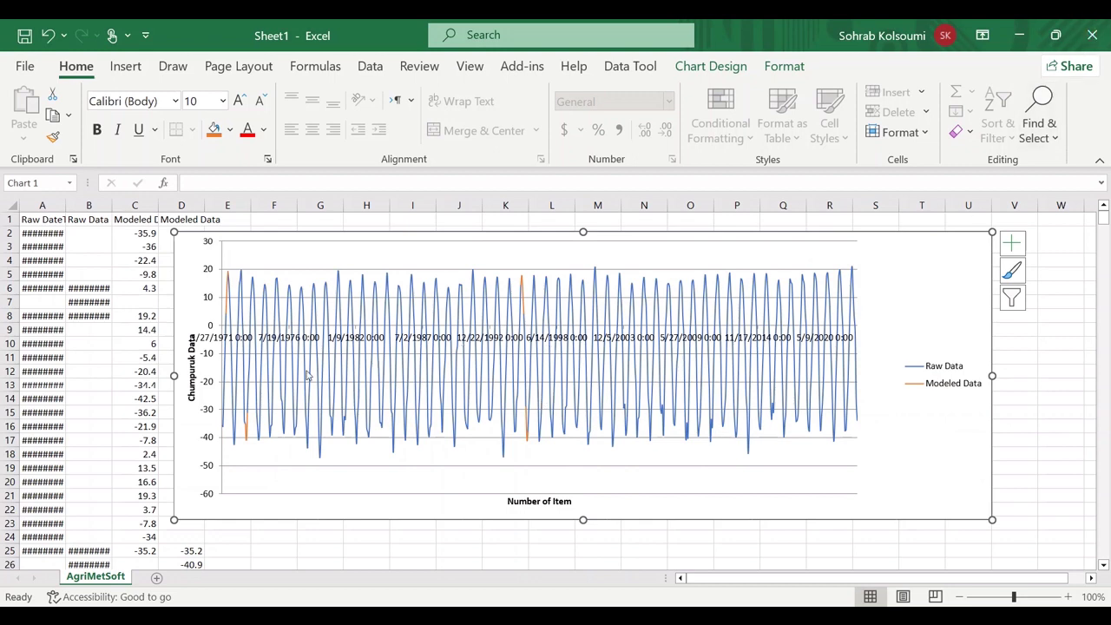
click(1094, 35)
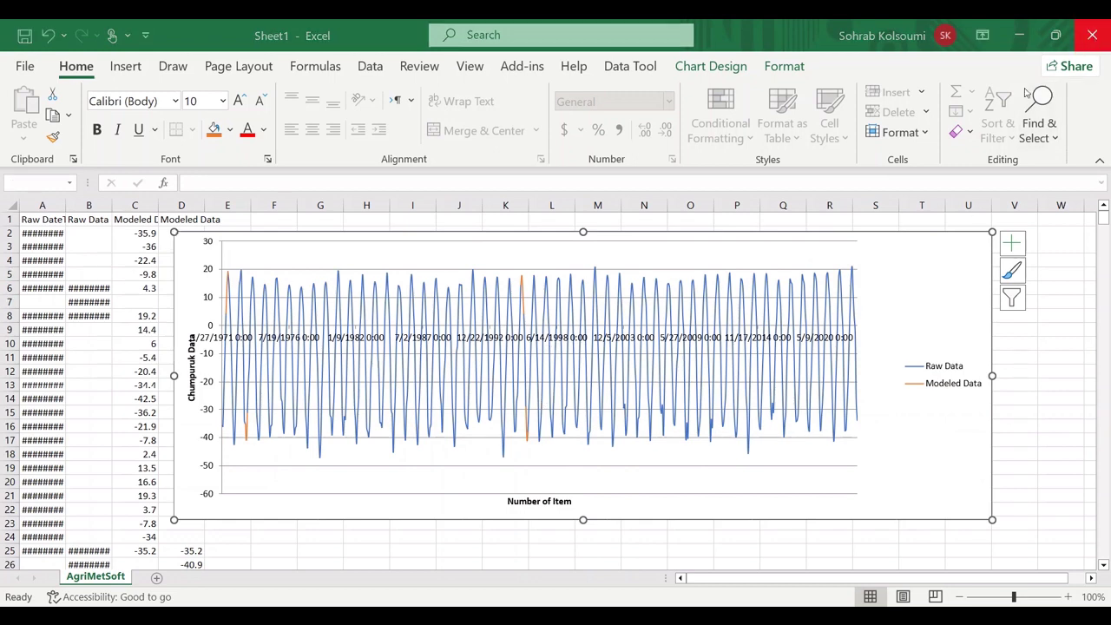
click(608, 426)
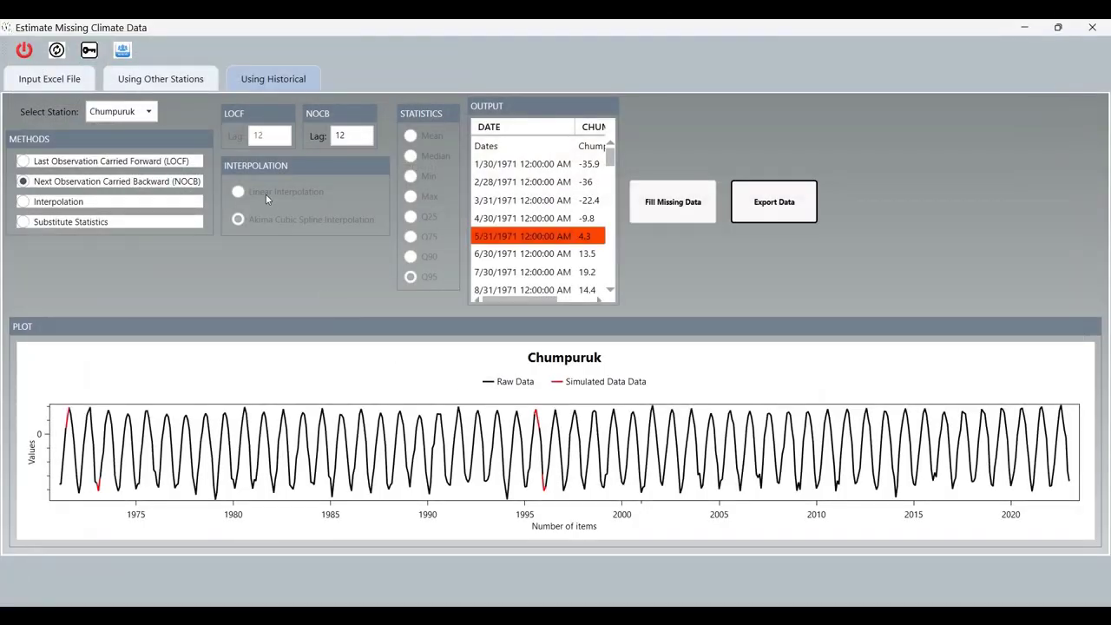
Step: Export the wrong data report for the input file's stations
click(58, 82)
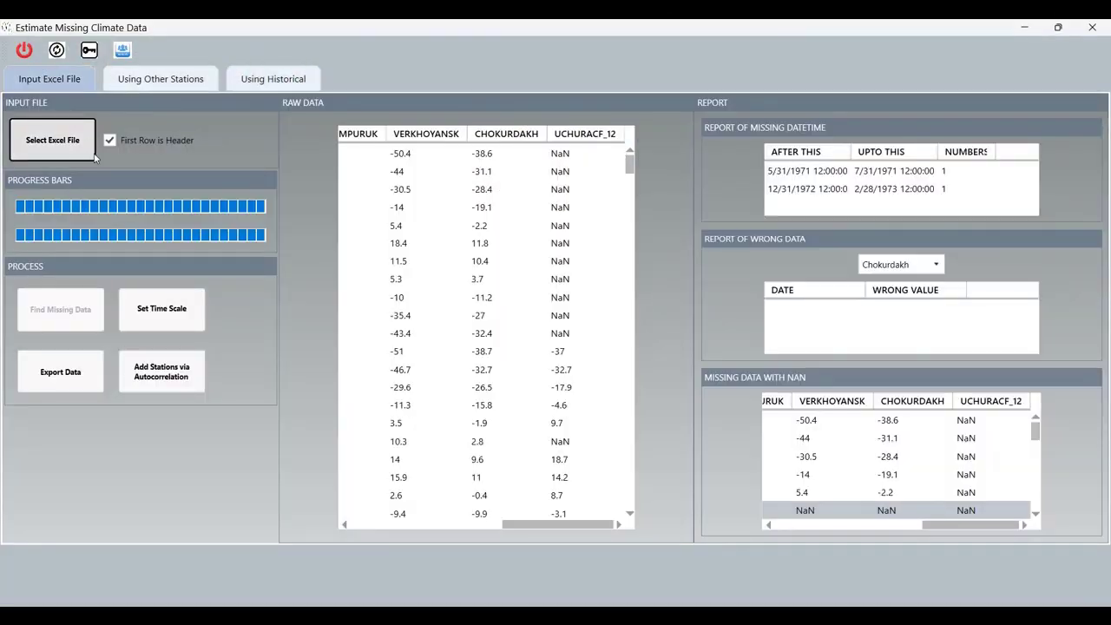
click(39, 382)
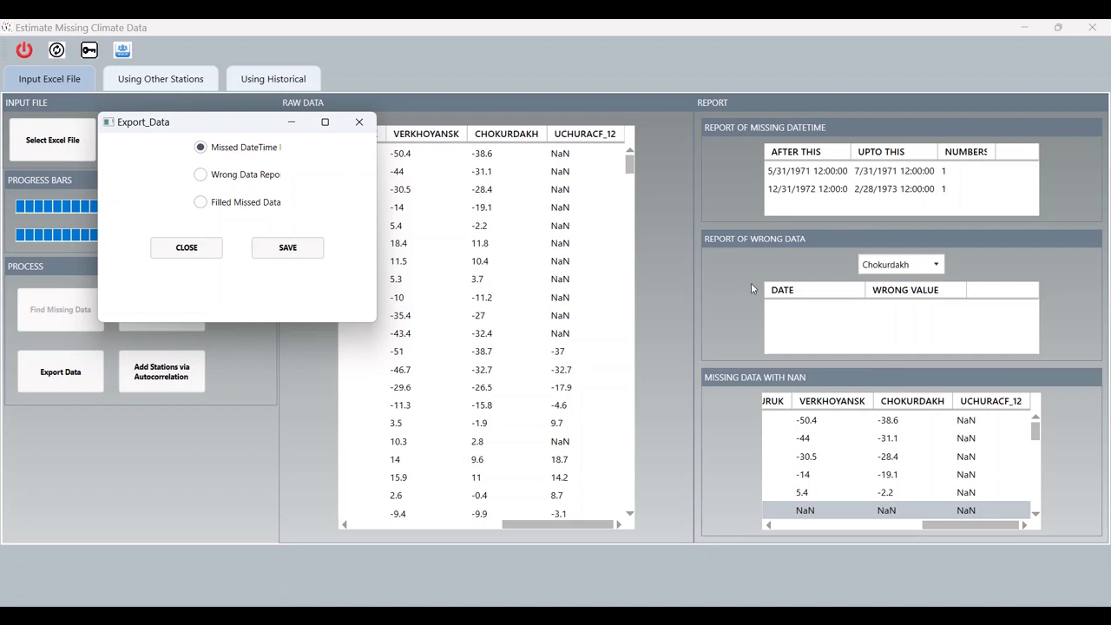
click(221, 179)
click(285, 251)
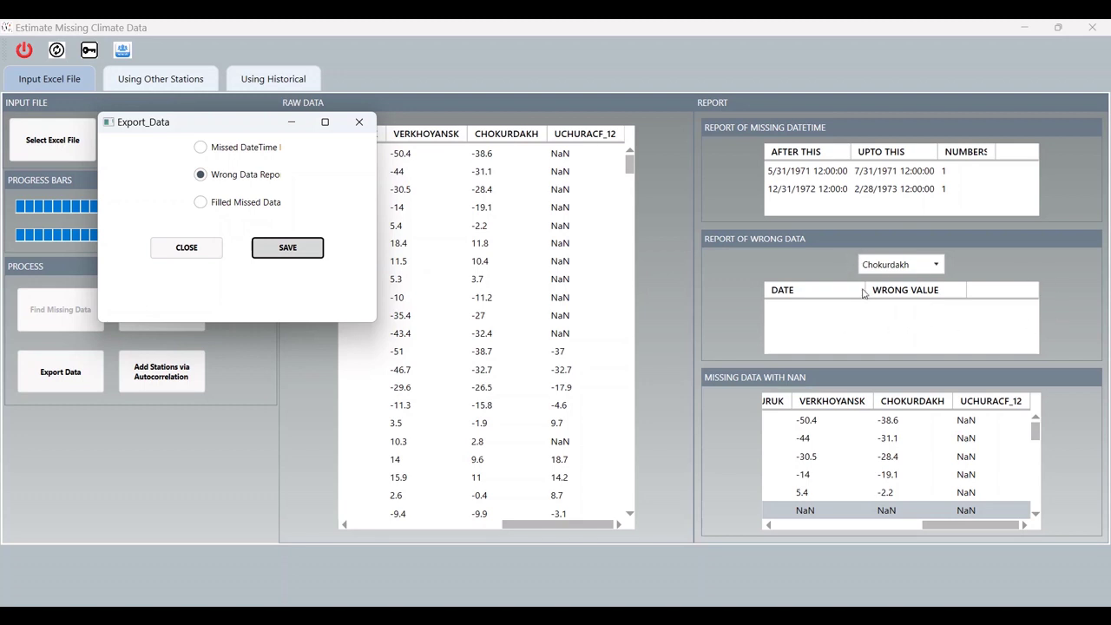
Step: Switch to the exported report in Excel, inspect the Uchur sheet with column A fitted to its dates, and close the workbook
mouse_move(885, 597)
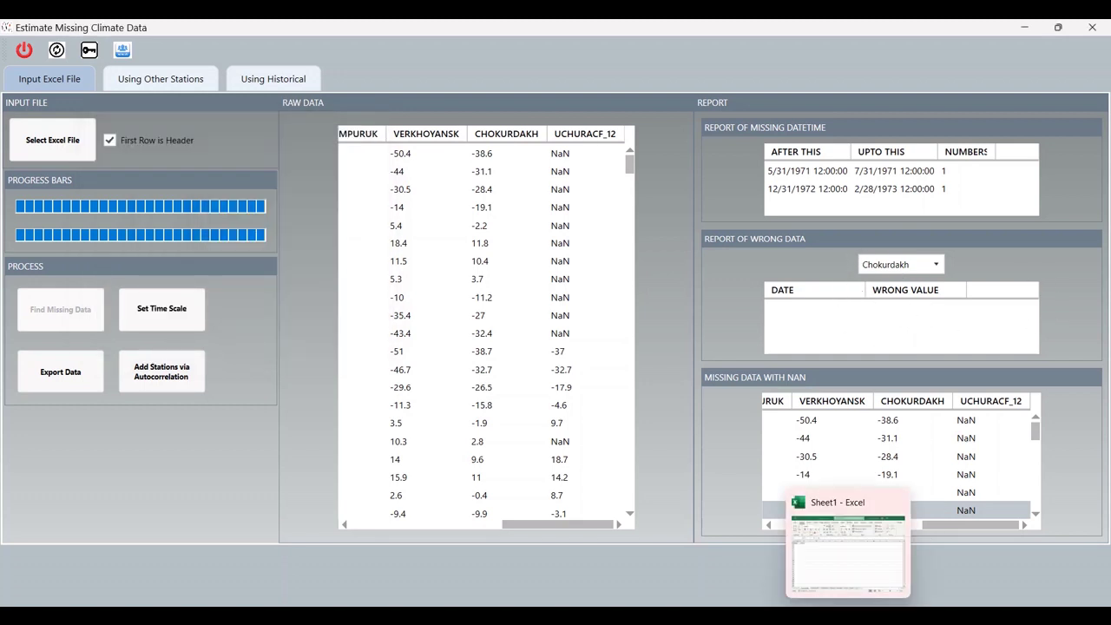
click(880, 567)
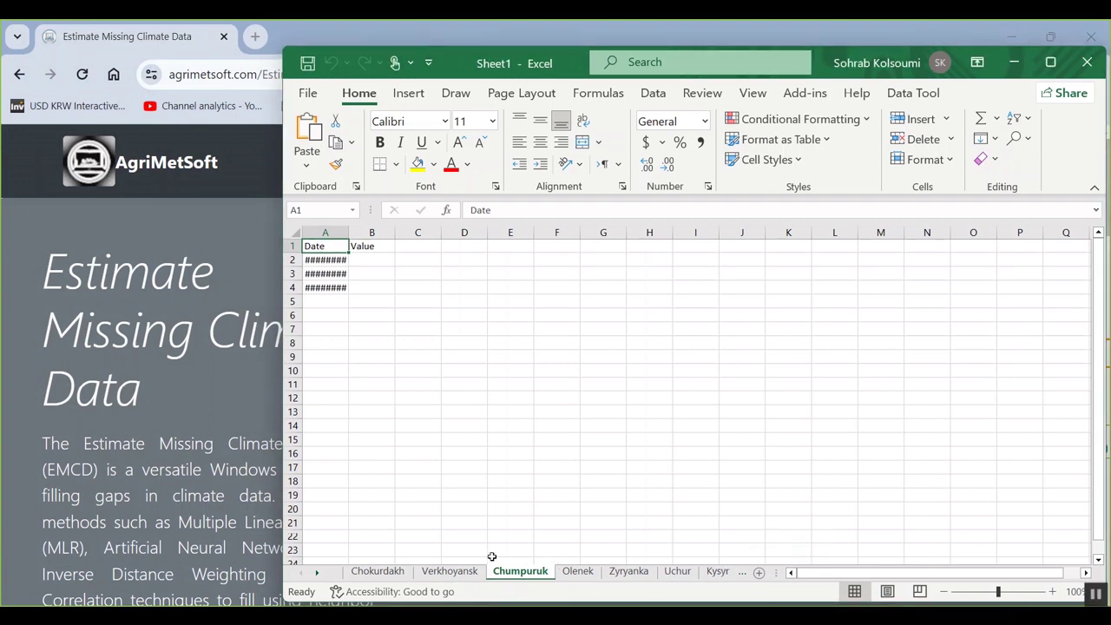
click(678, 573)
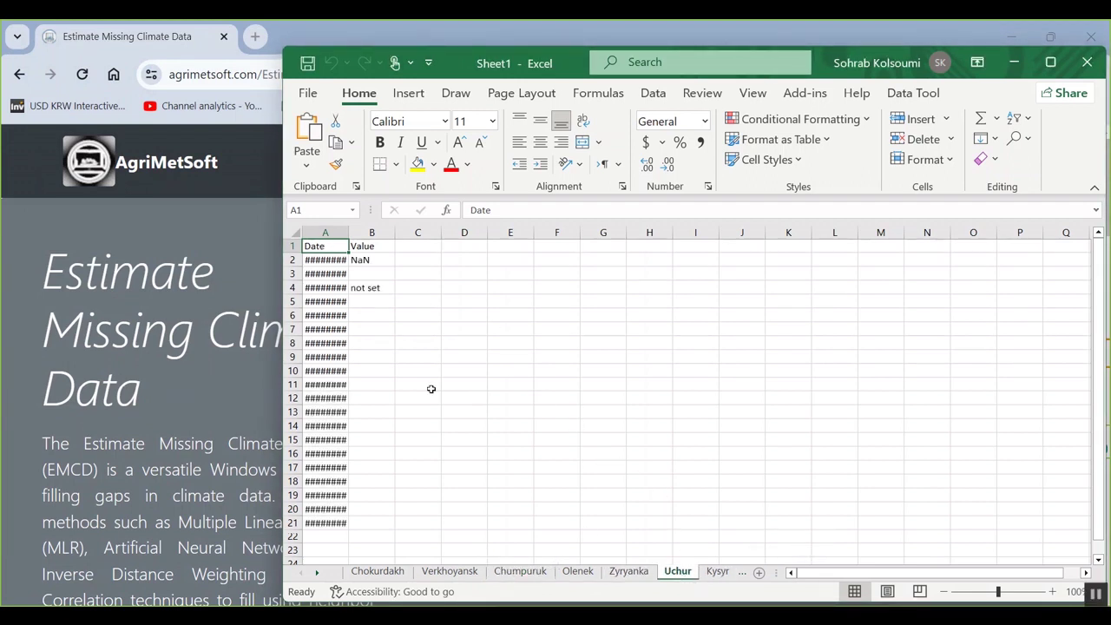
double_click(348, 232)
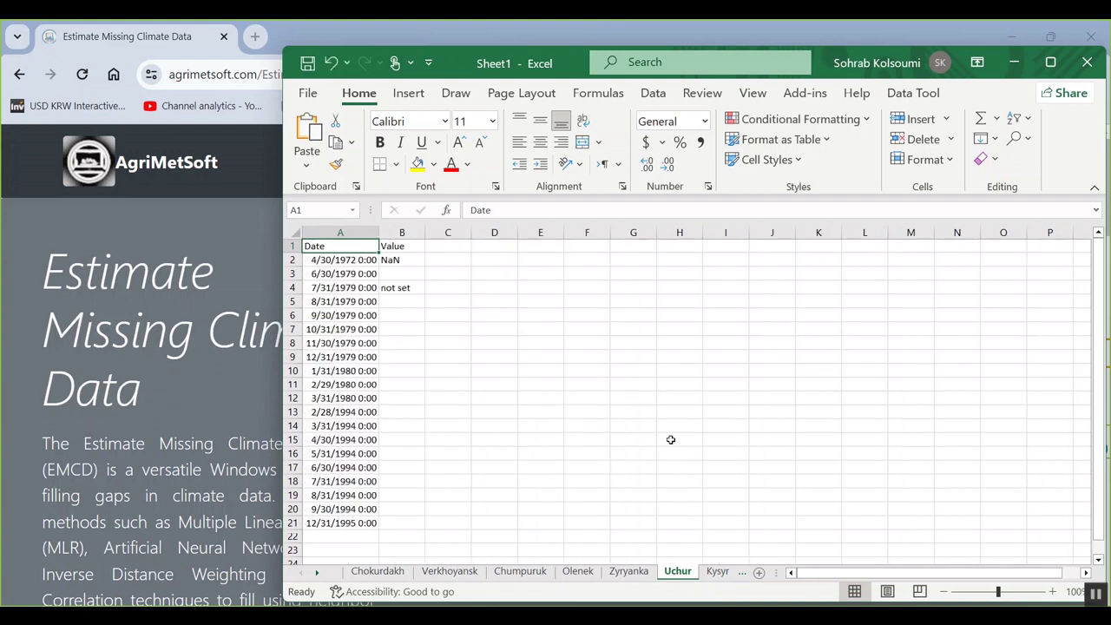
click(1087, 62)
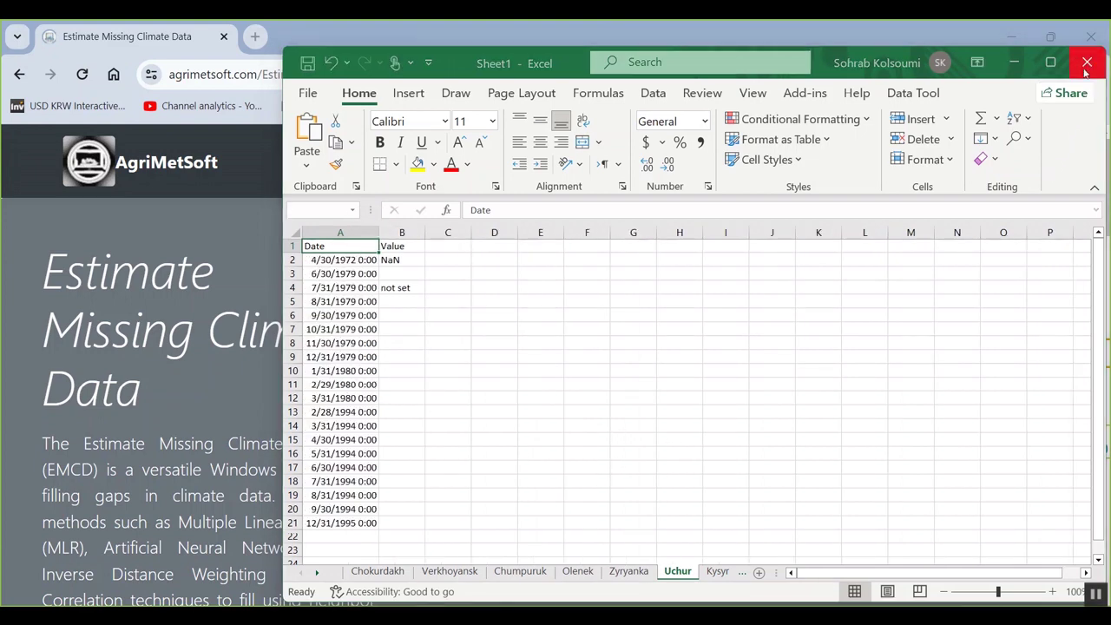
click(746, 437)
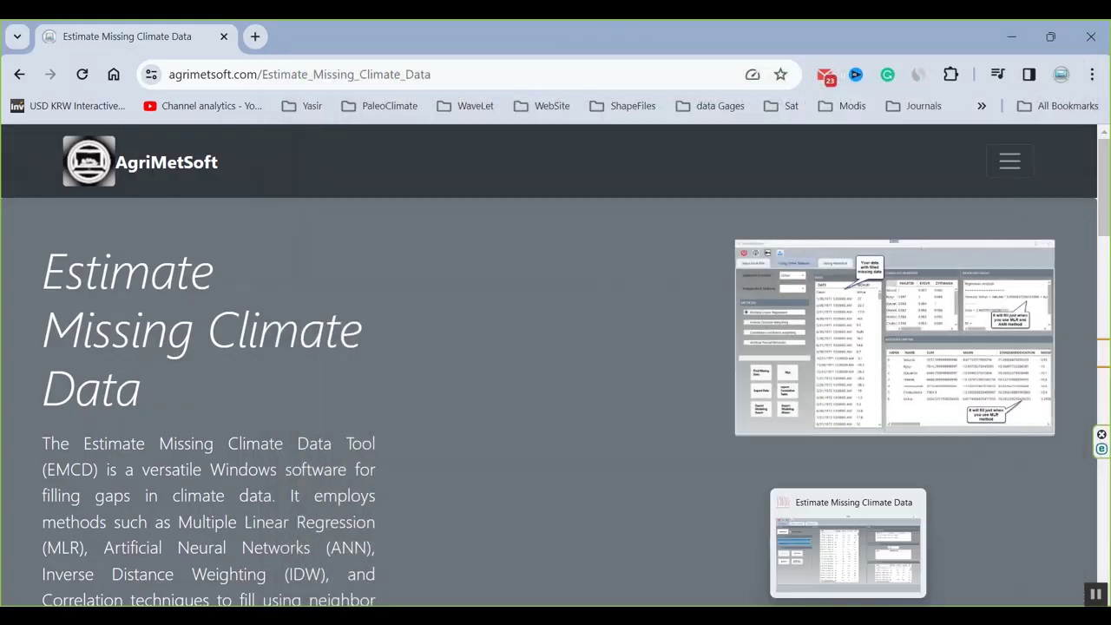
key(alt+Tab)
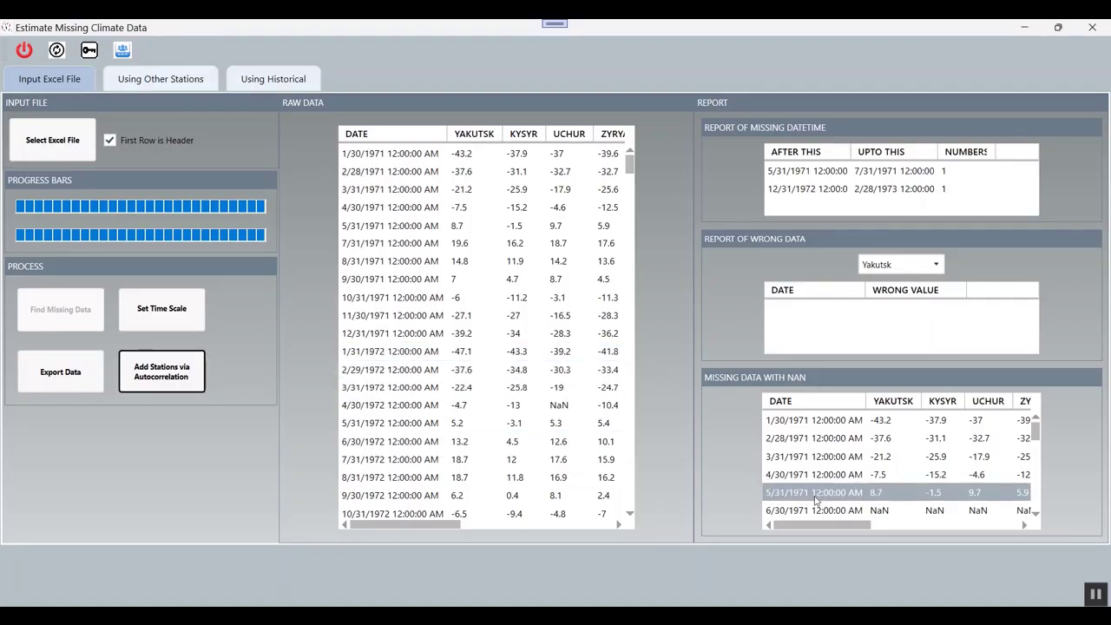
click(152, 81)
click(256, 81)
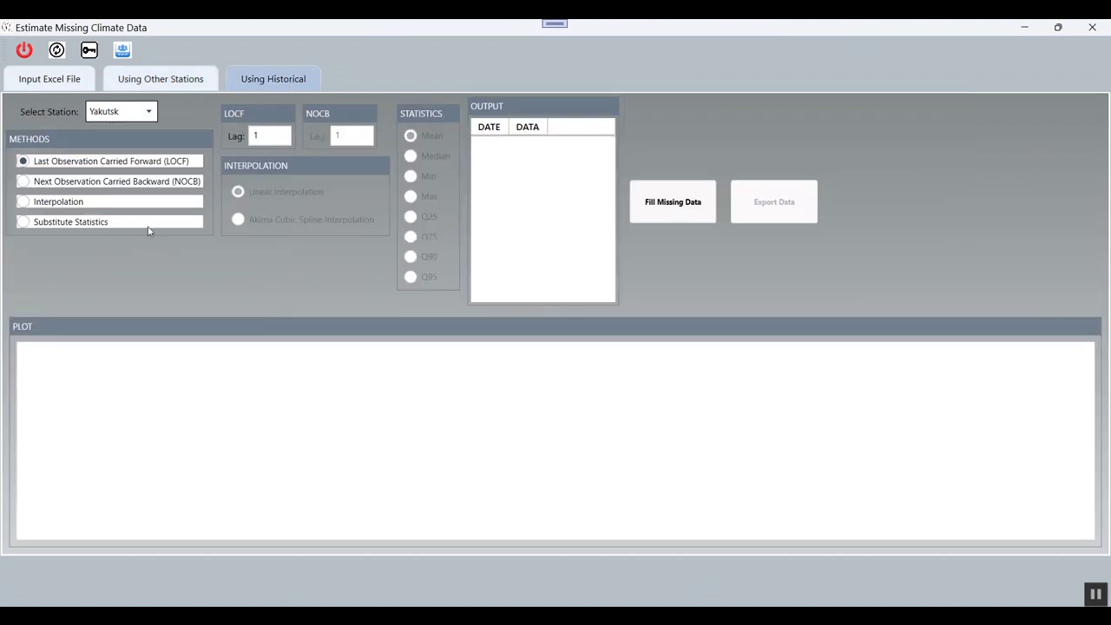
click(50, 80)
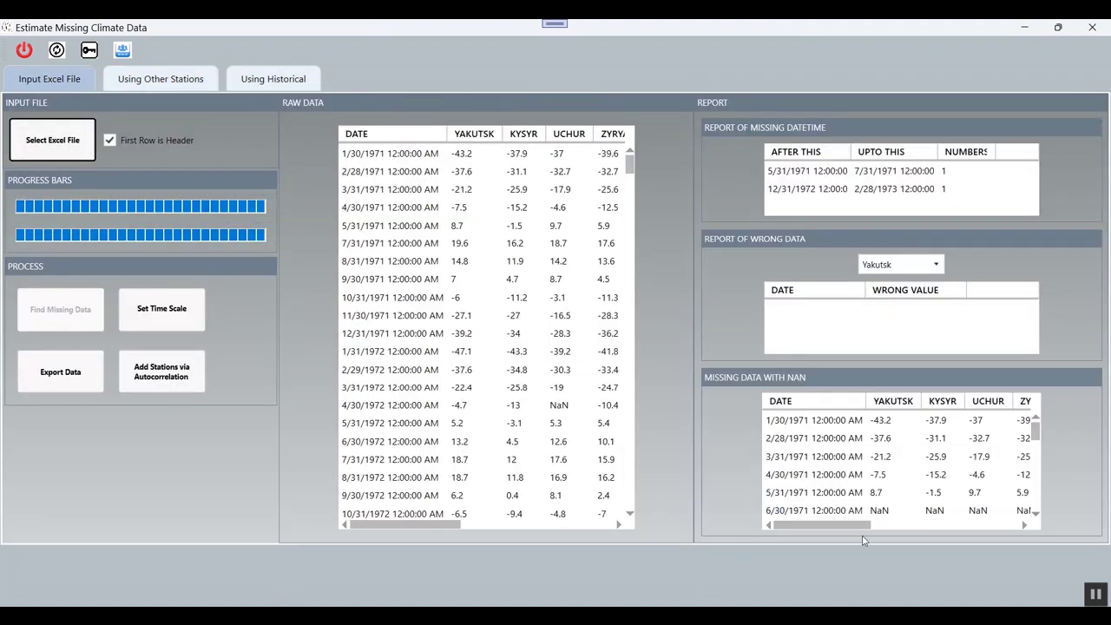
mouse_move(835, 560)
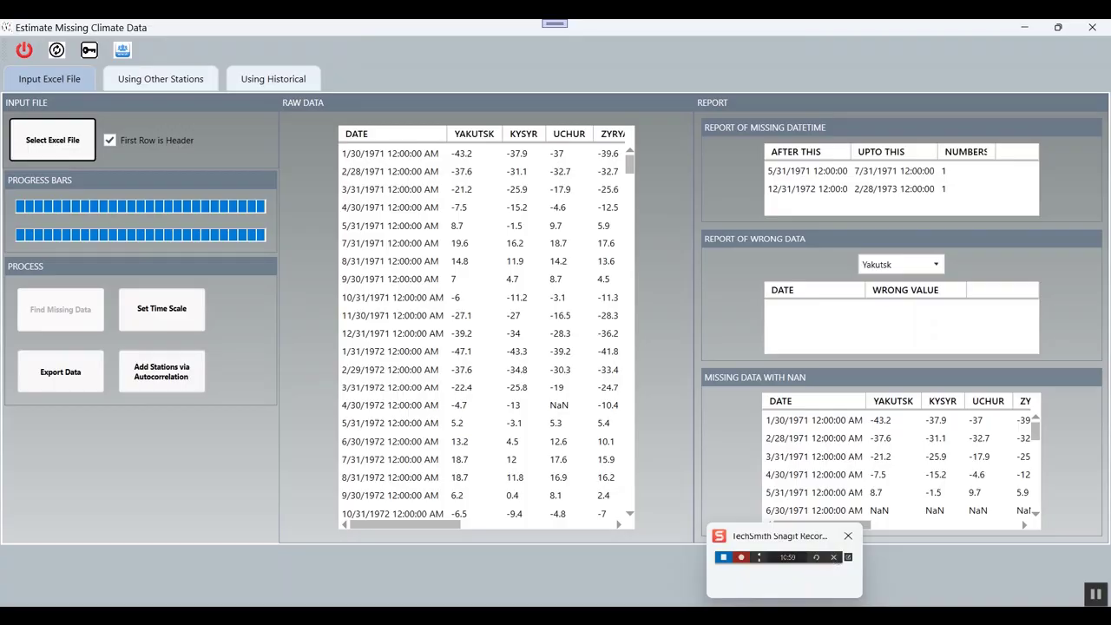